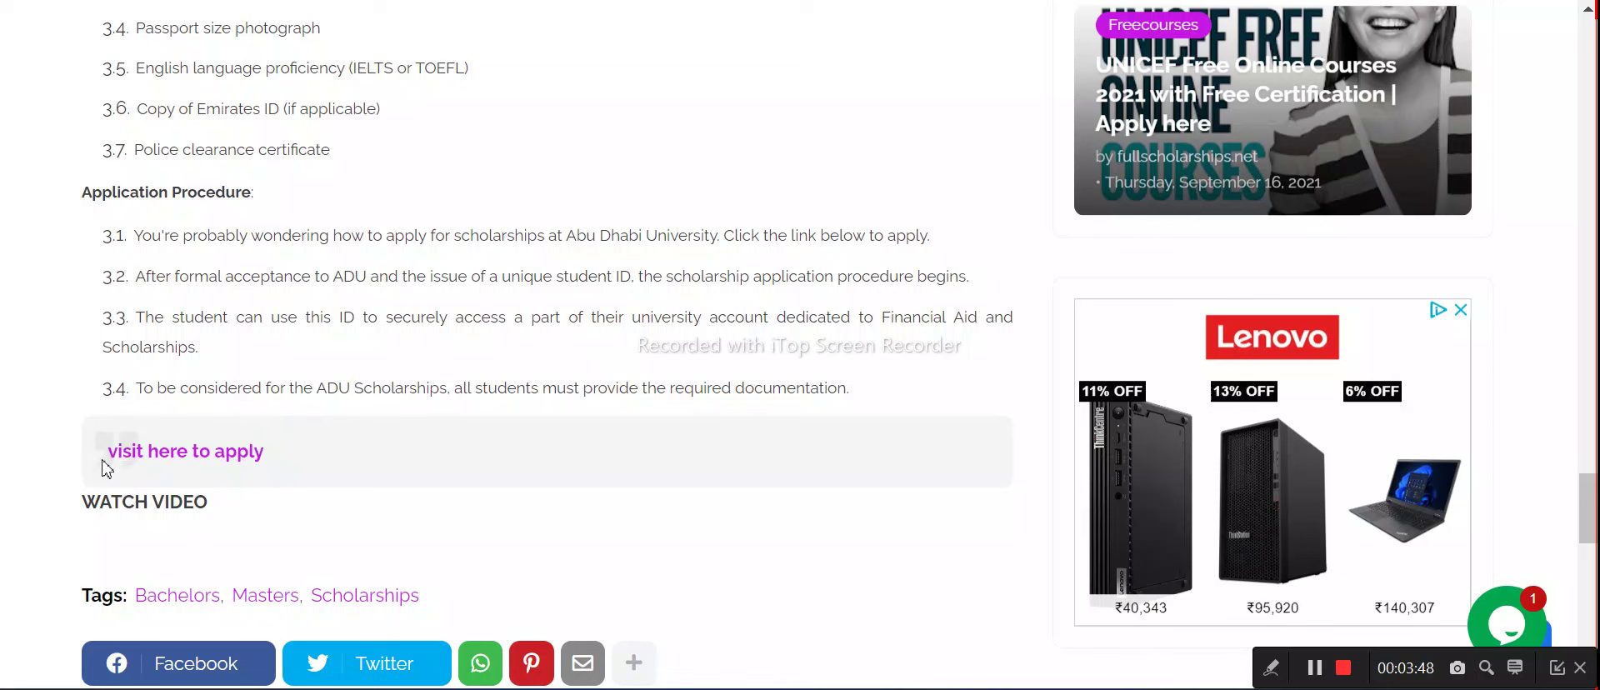
# Step: Open Abu Dhabi University's How To Apply page from the article's apply link, find the Apply Online section and follow the site's Apply Now option
pyautogui.click(249, 454)
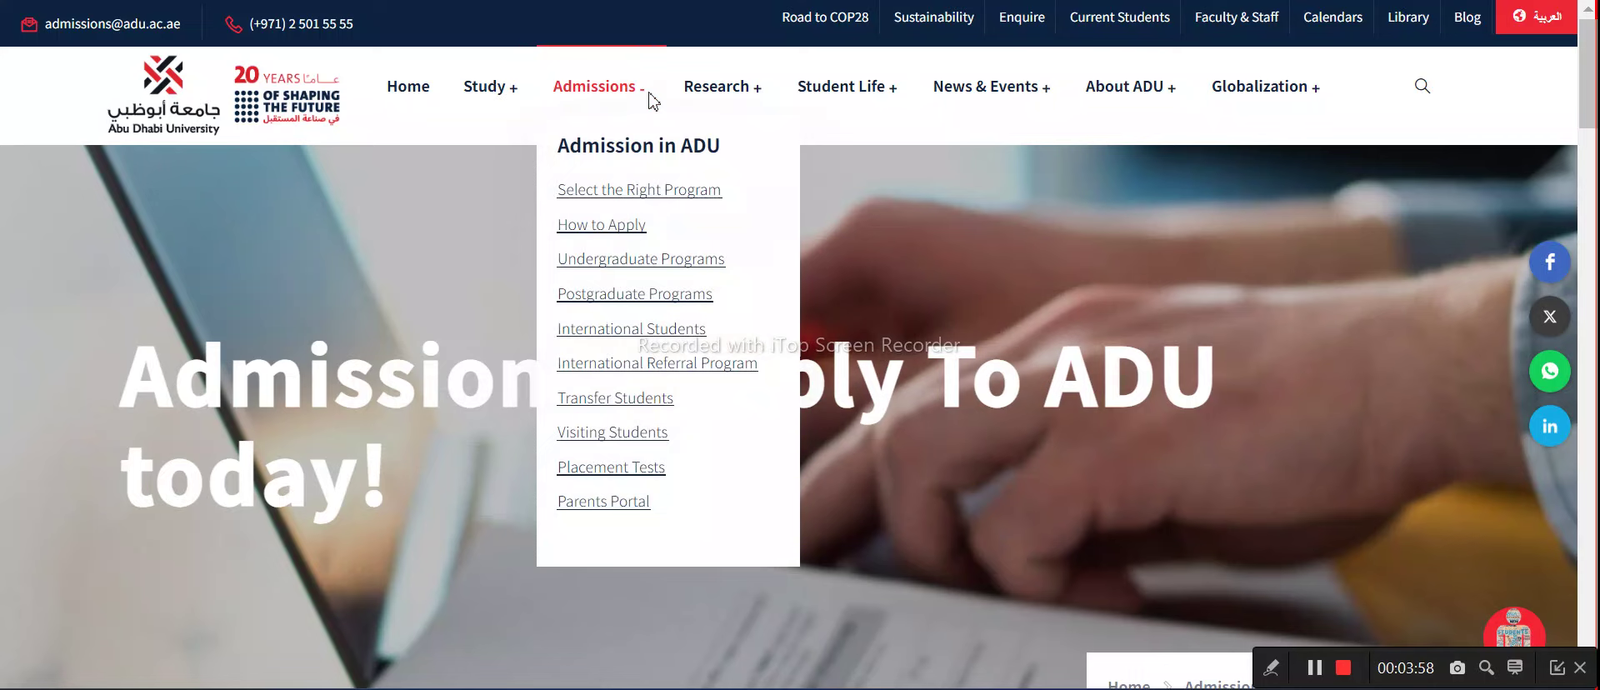
pyautogui.scroll(-5, 1042, 313)
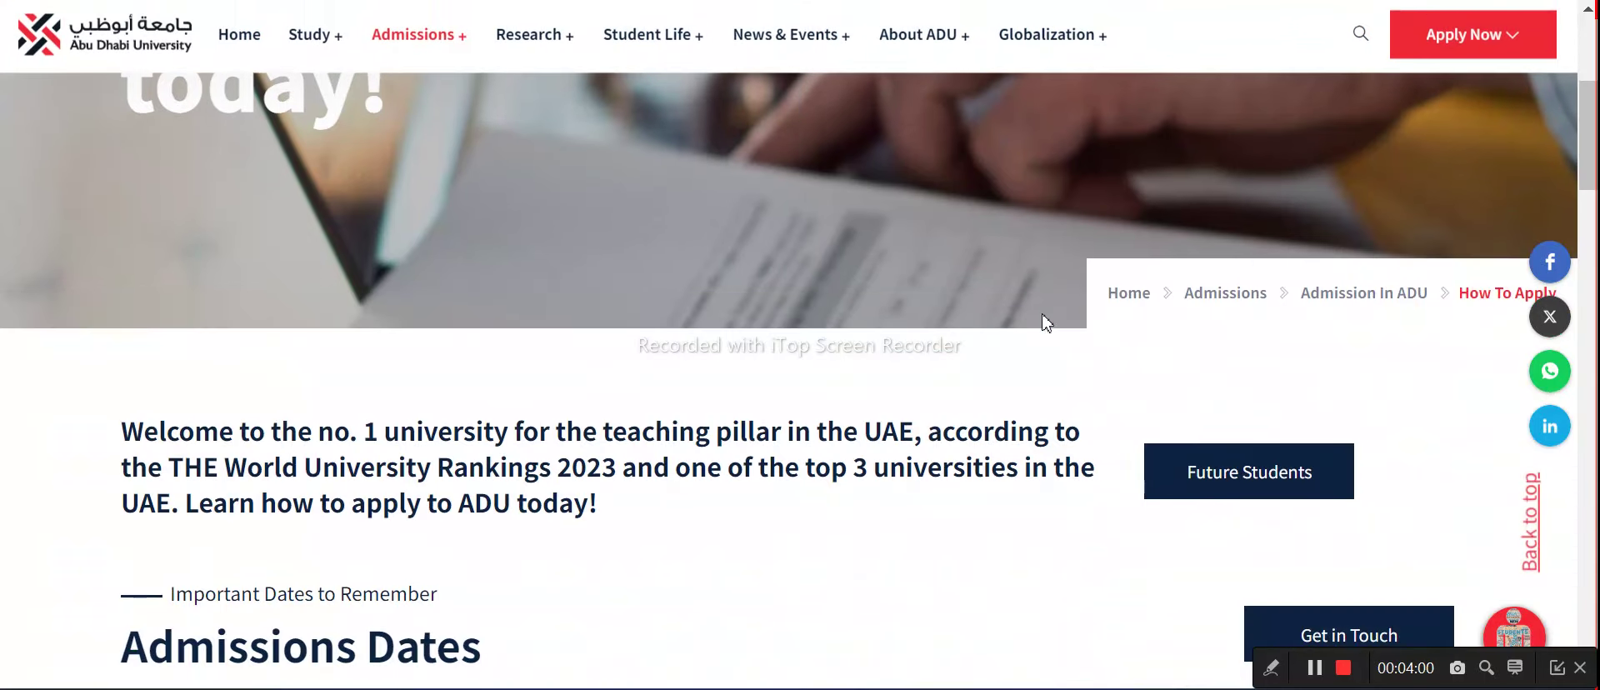
pyautogui.scroll(-3, 958, 298)
pyautogui.scroll(-20, 926, 292)
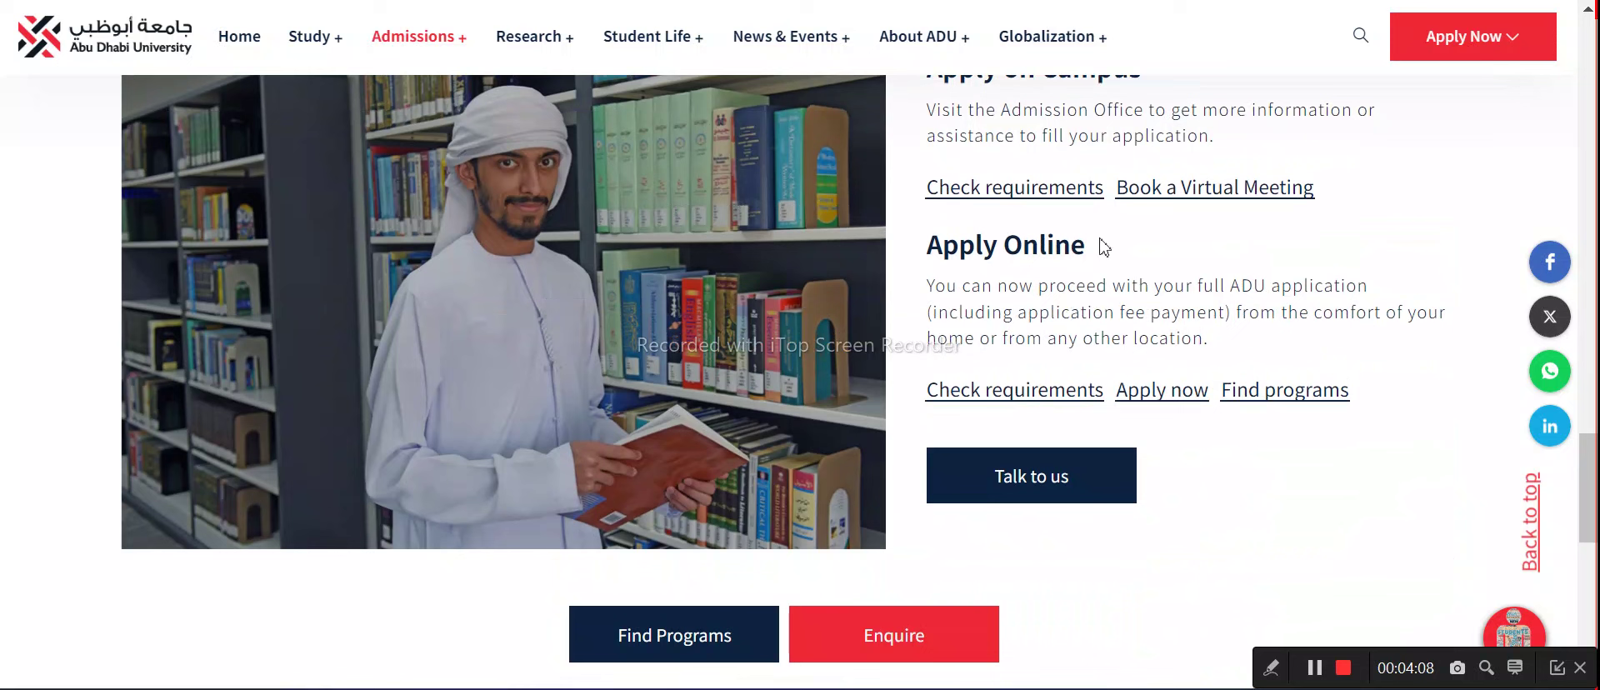
pyautogui.moveTo(1099, 245); pyautogui.dragTo(919, 247)
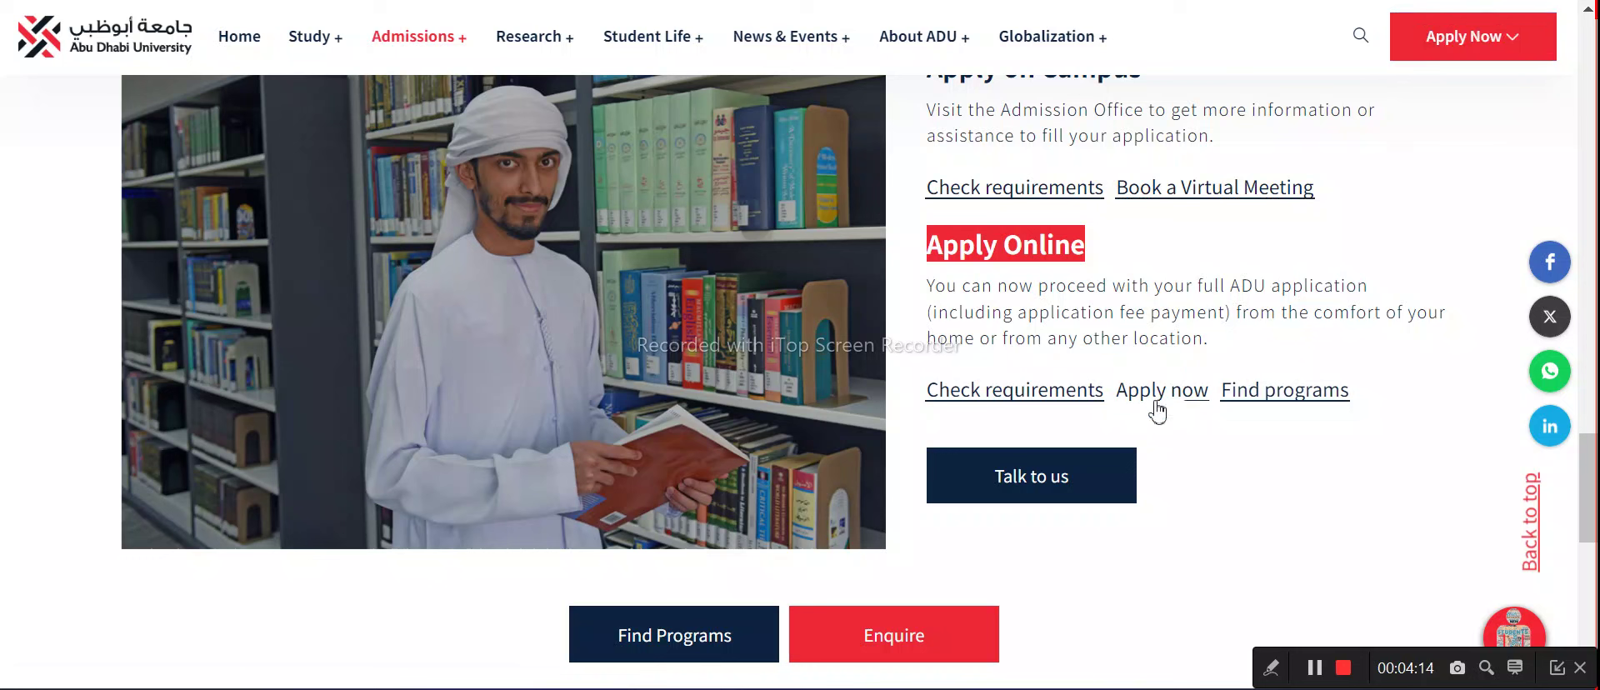
pyautogui.click(1454, 35)
pyautogui.click(1456, 89)
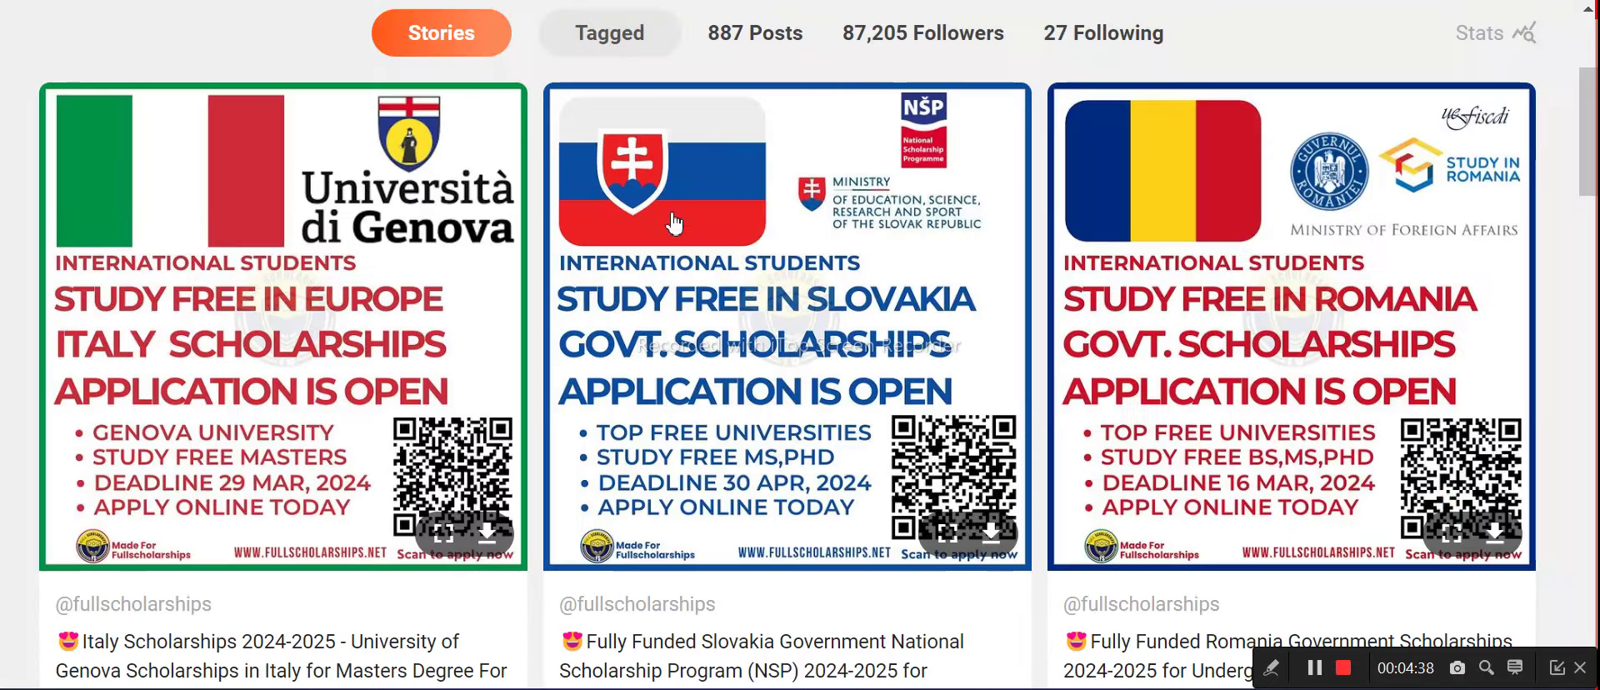
# Step: View the fullscholarships profile on Picuki and the Full Scholarships YouTube channel, and return to the ADU admissions page
pyautogui.scroll(3, 464, 112)
pyautogui.moveTo(463, 138); pyautogui.dragTo(172, 136)
pyautogui.click(530, 153)
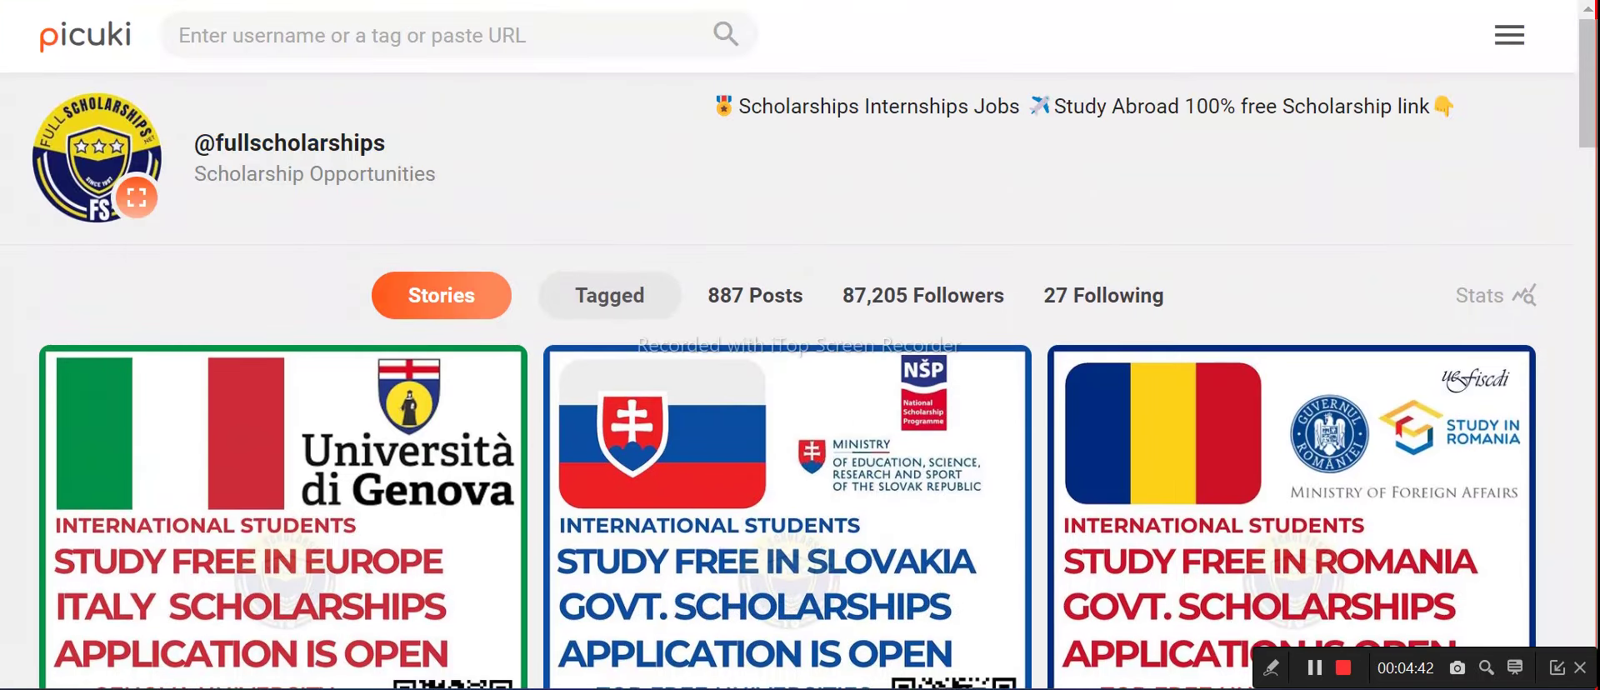
pyautogui.hotkey('ctrl', 'Tab')
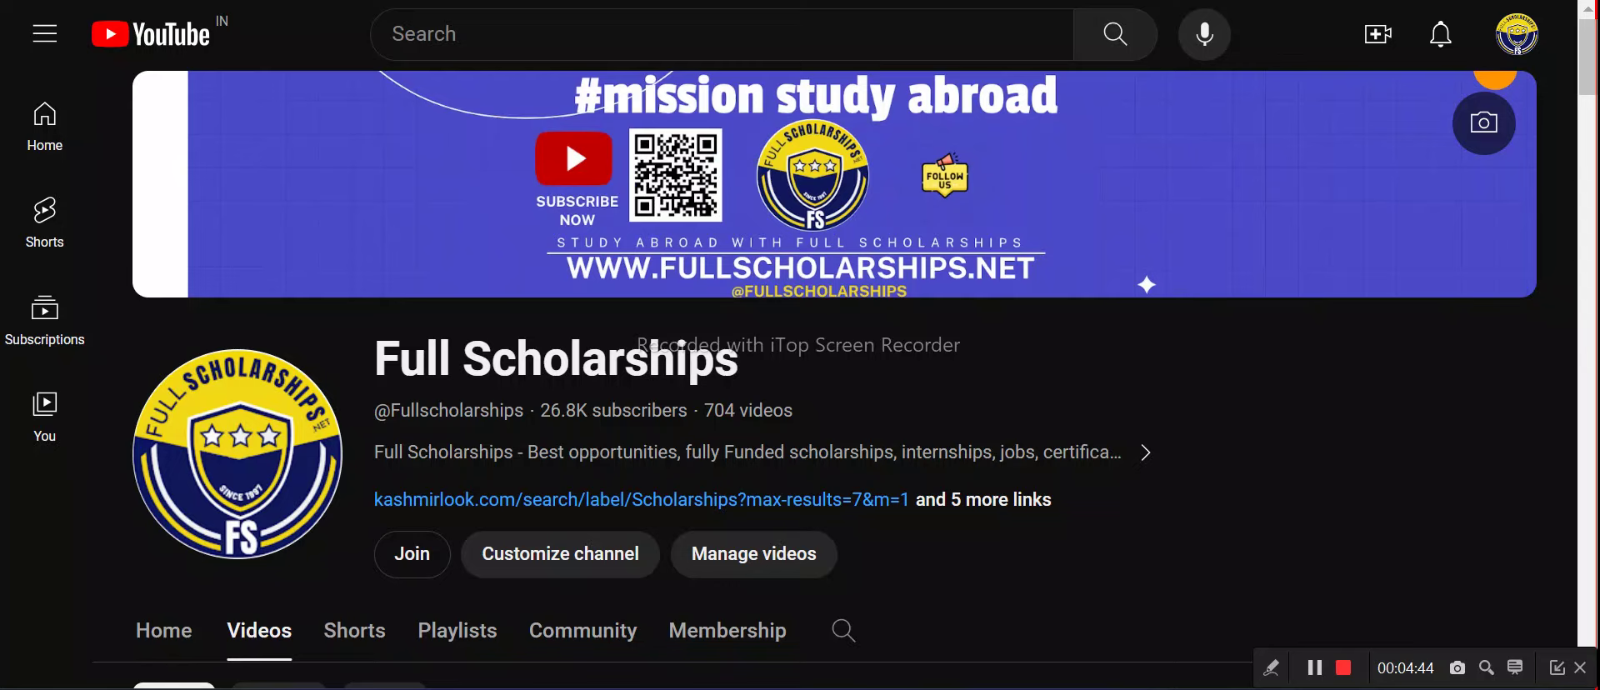
pyautogui.hotkey('ctrl', 'Tab')
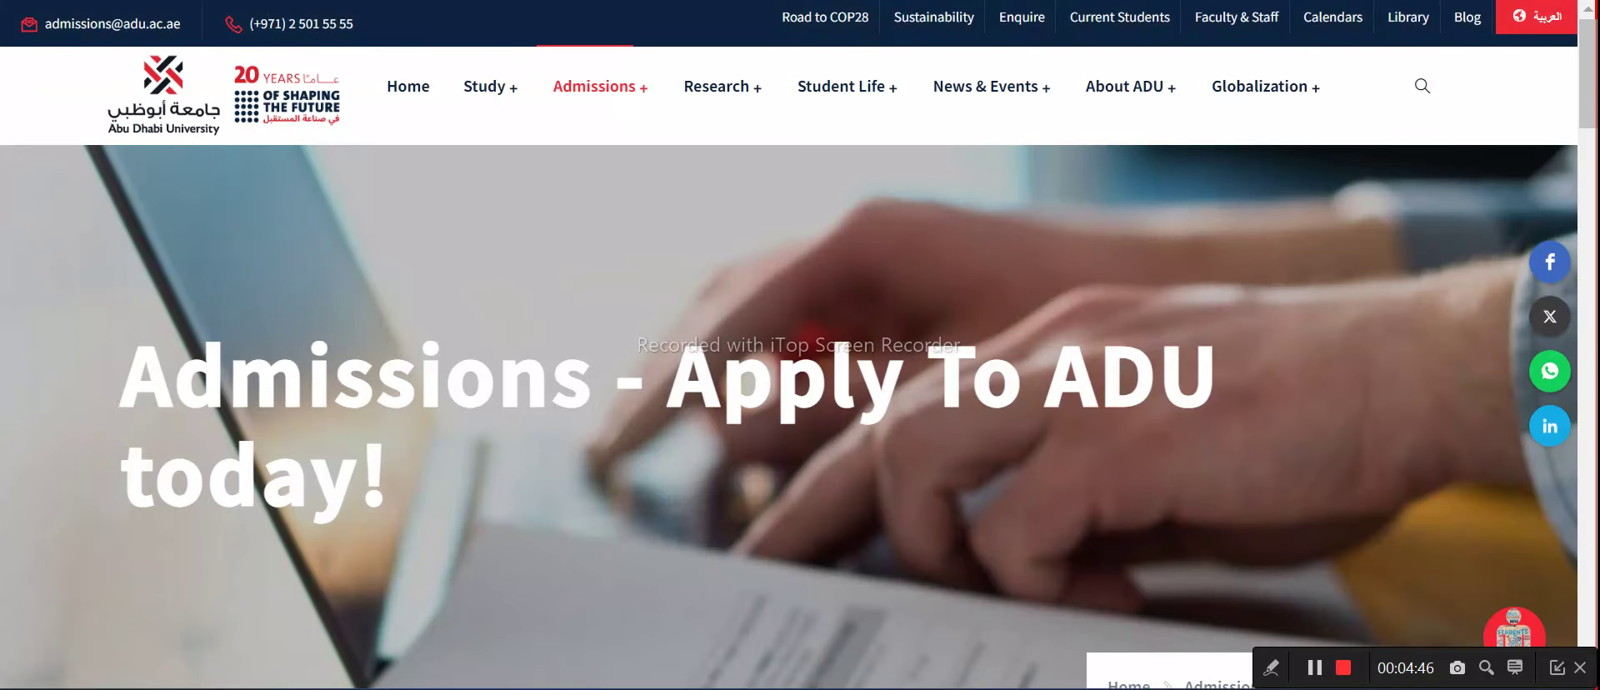
# Step: Find the Apply Online section on the ADU admissions page and open its online application
pyautogui.scroll(-2, 252, 413)
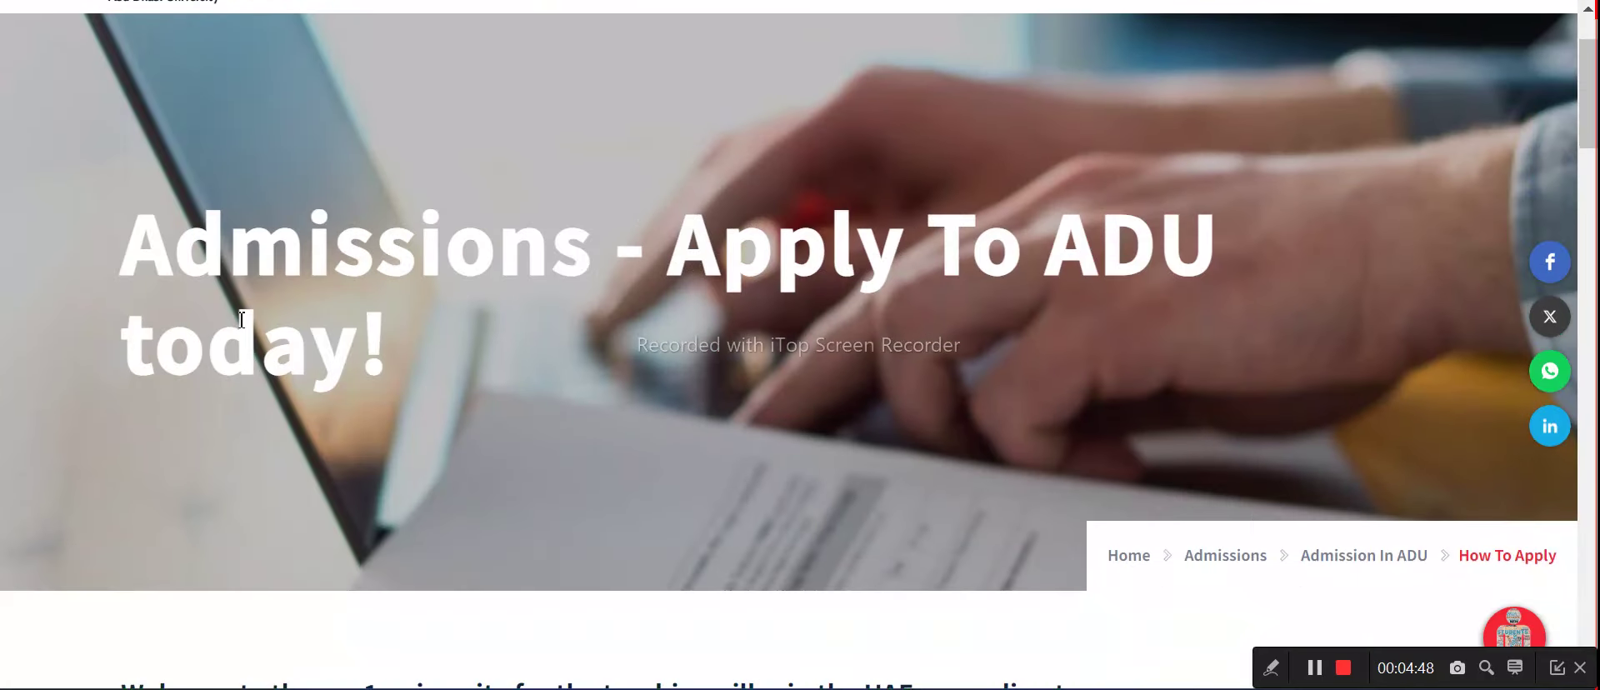
pyautogui.moveTo(117, 255); pyautogui.dragTo(1232, 250)
pyautogui.scroll(-5, 983, 333)
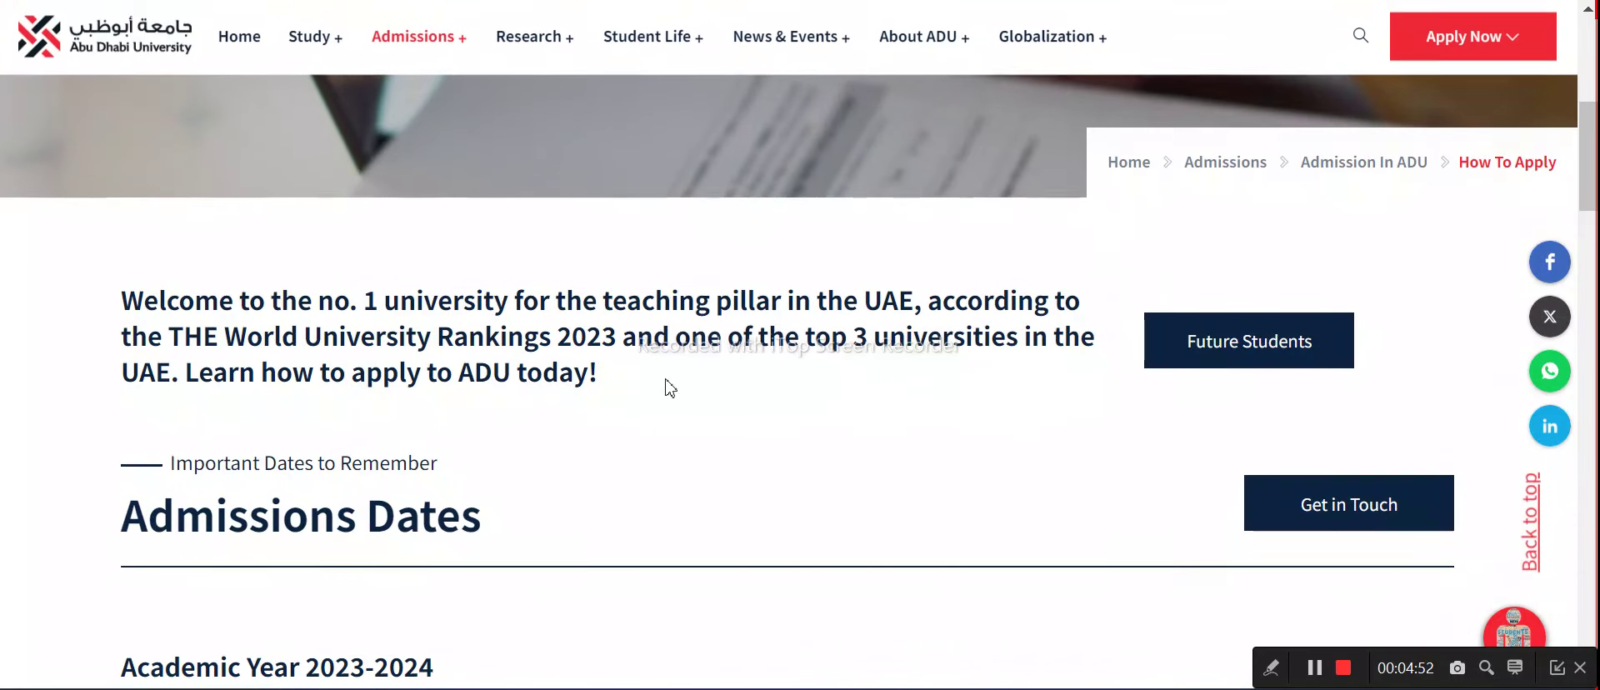
pyautogui.scroll(-3, 661, 385)
pyautogui.scroll(3, 922, 350)
pyautogui.scroll(-15, 978, 338)
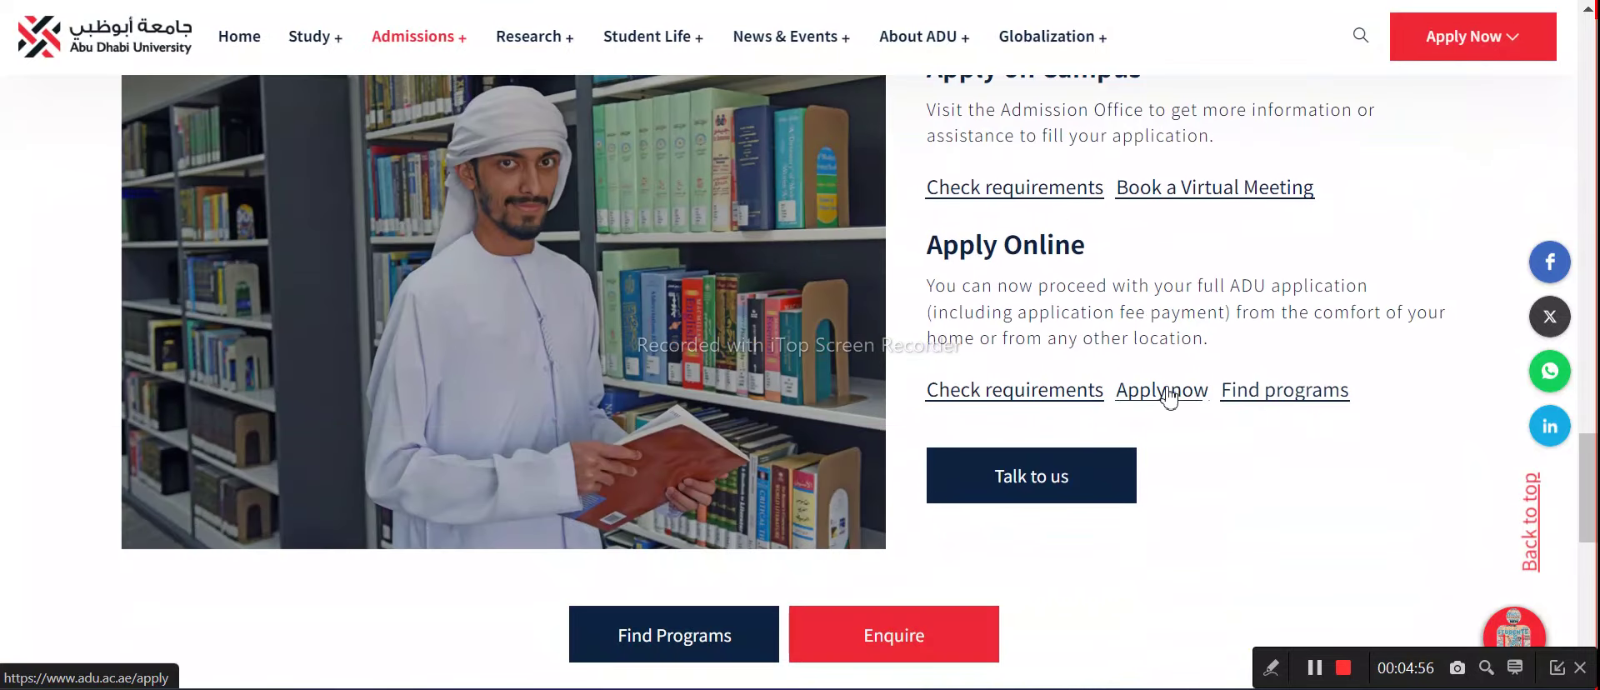
pyautogui.click(1176, 396)
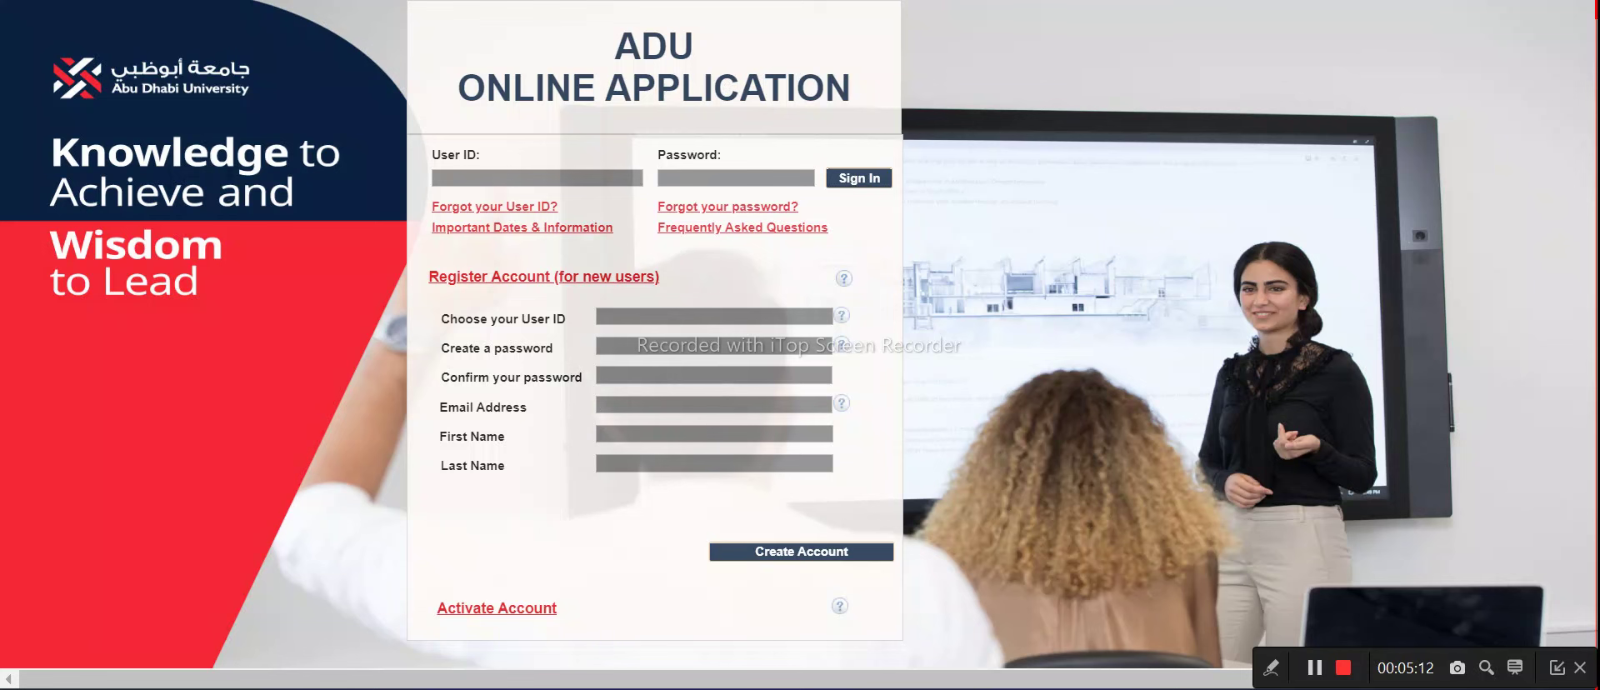
# Step: Check the verification code email in Tempail and sign in to the ADU Online Application with the user ID and account password
pyautogui.hotkey('ctrl', 'Tab')
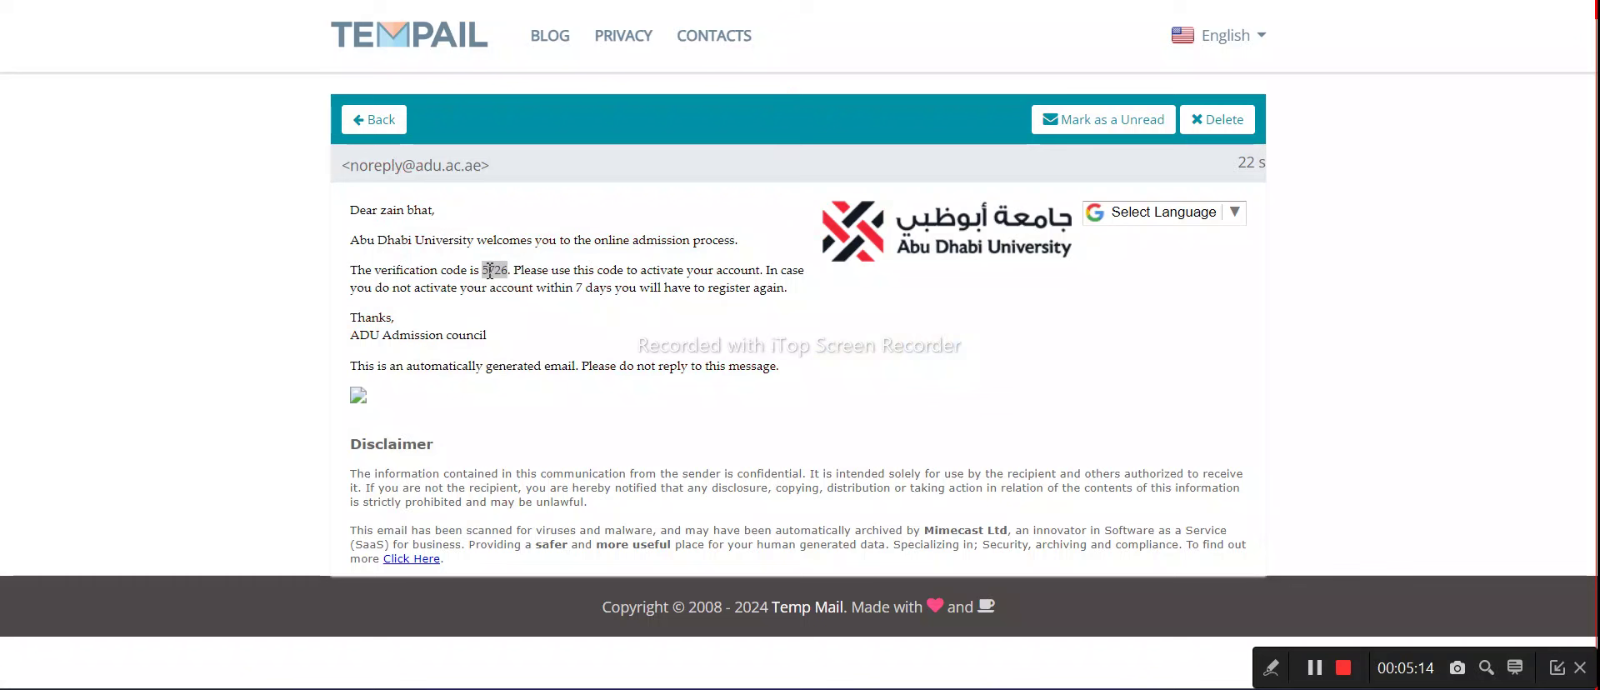
pyautogui.click(529, 296)
pyautogui.hotkey('ctrl', 'shift', 'Tab')
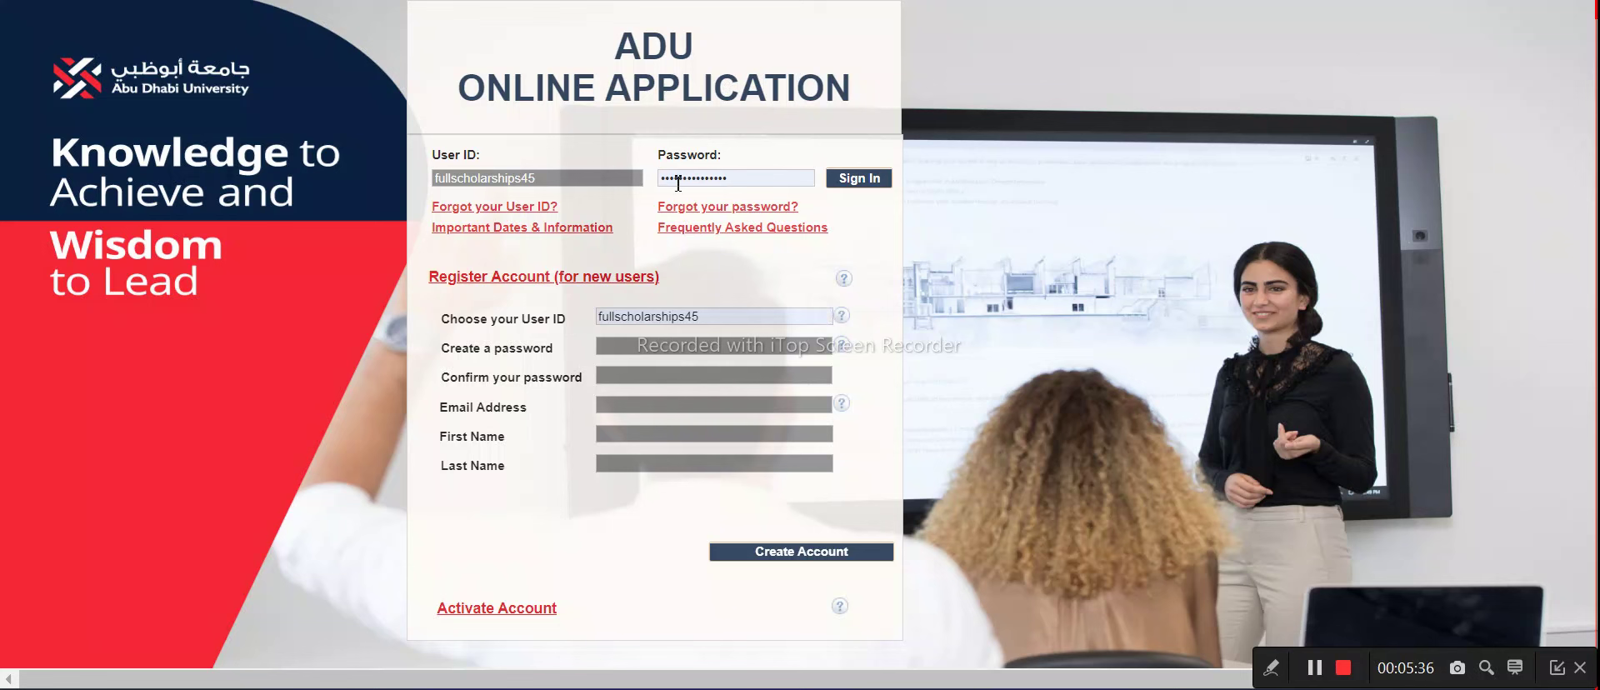
pyautogui.click(860, 180)
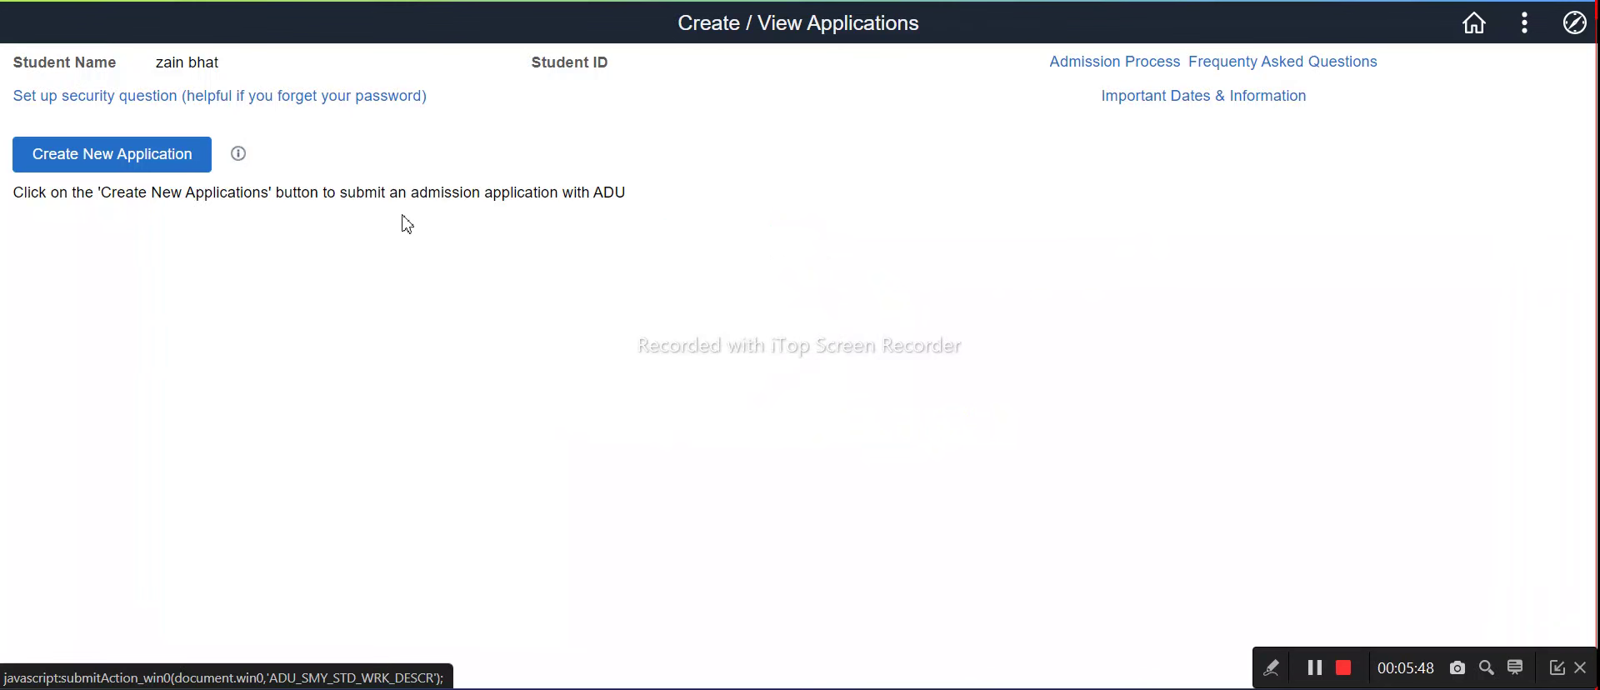
# Step: Start a new application and set up the security question "Which is your Favourite color?" with the security answer
pyautogui.click(78, 167)
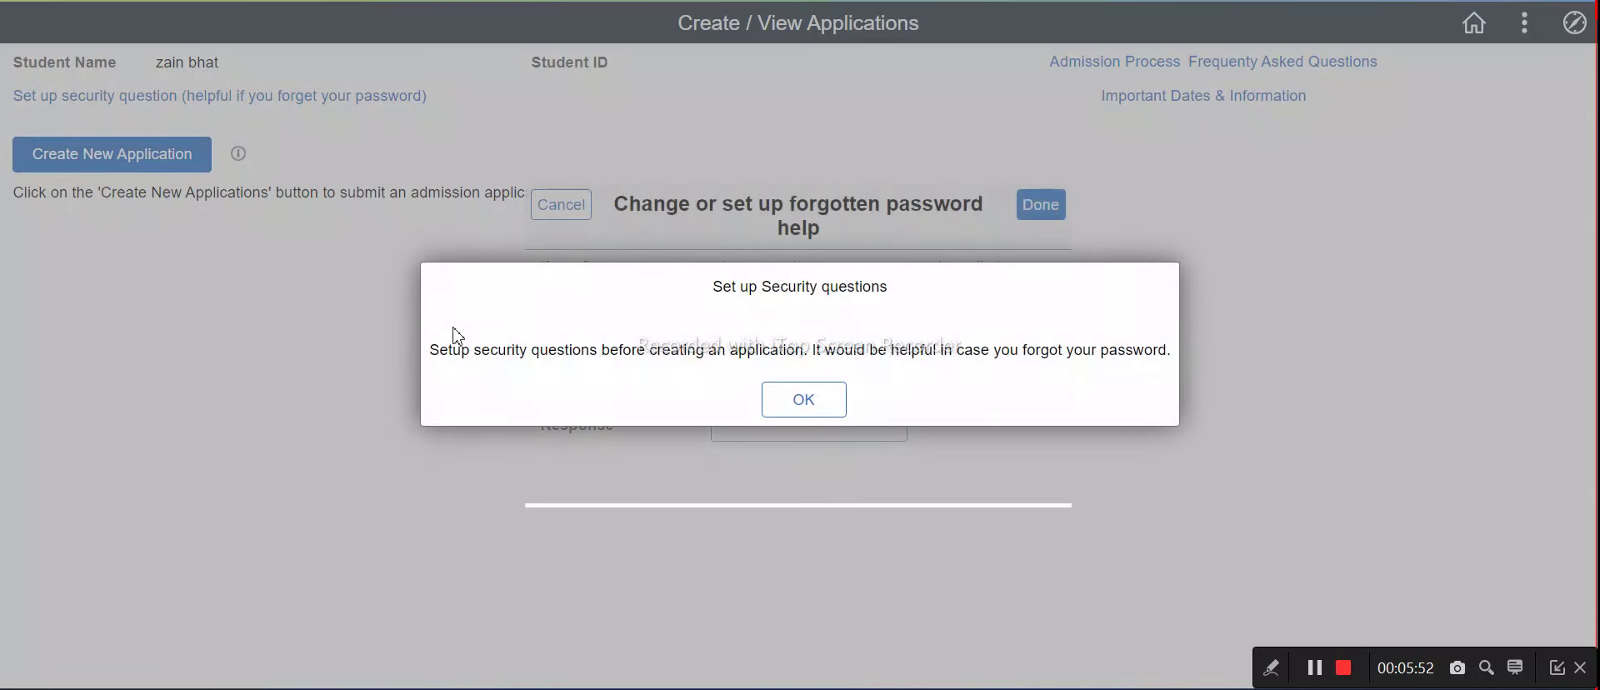
pyautogui.click(807, 403)
pyautogui.click(762, 357)
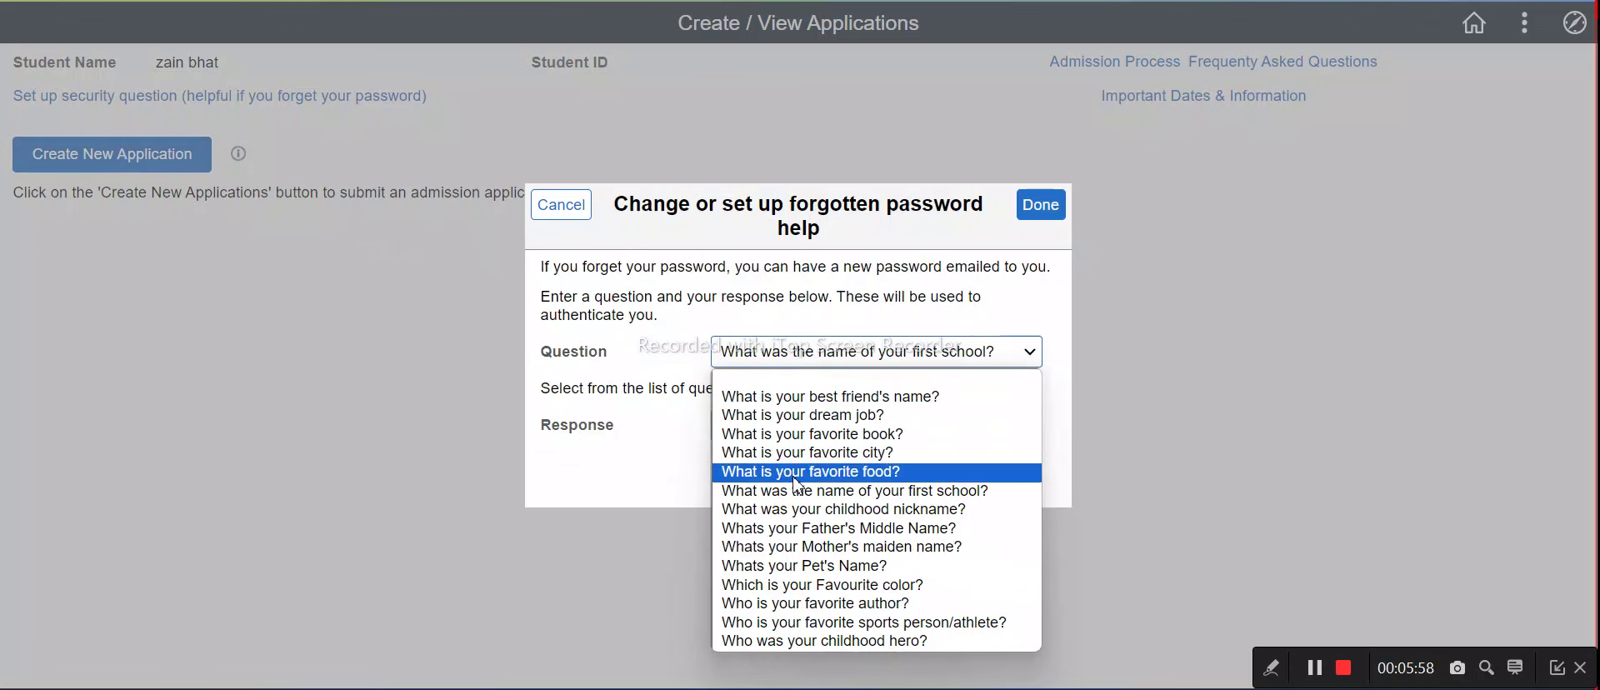
pyautogui.click(814, 585)
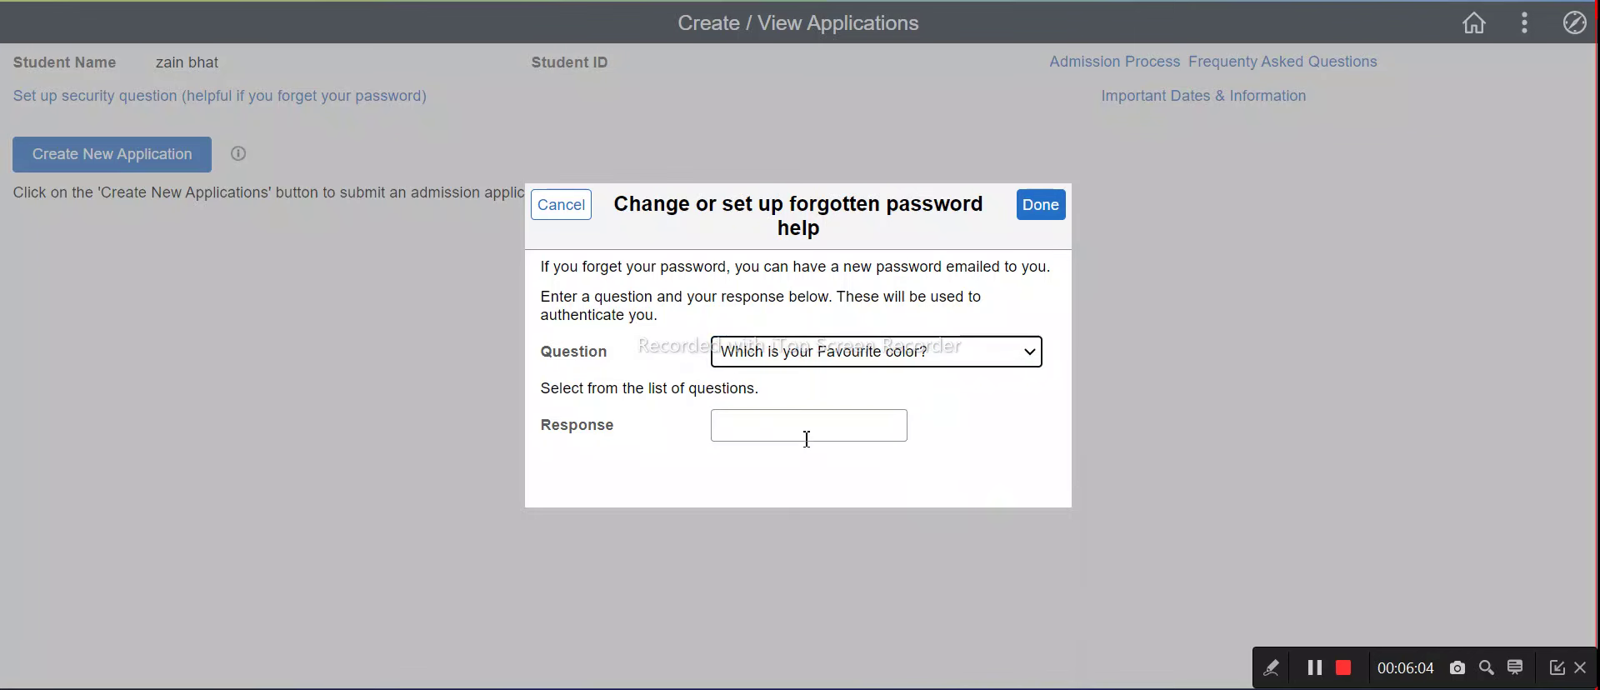
pyautogui.click(803, 440)
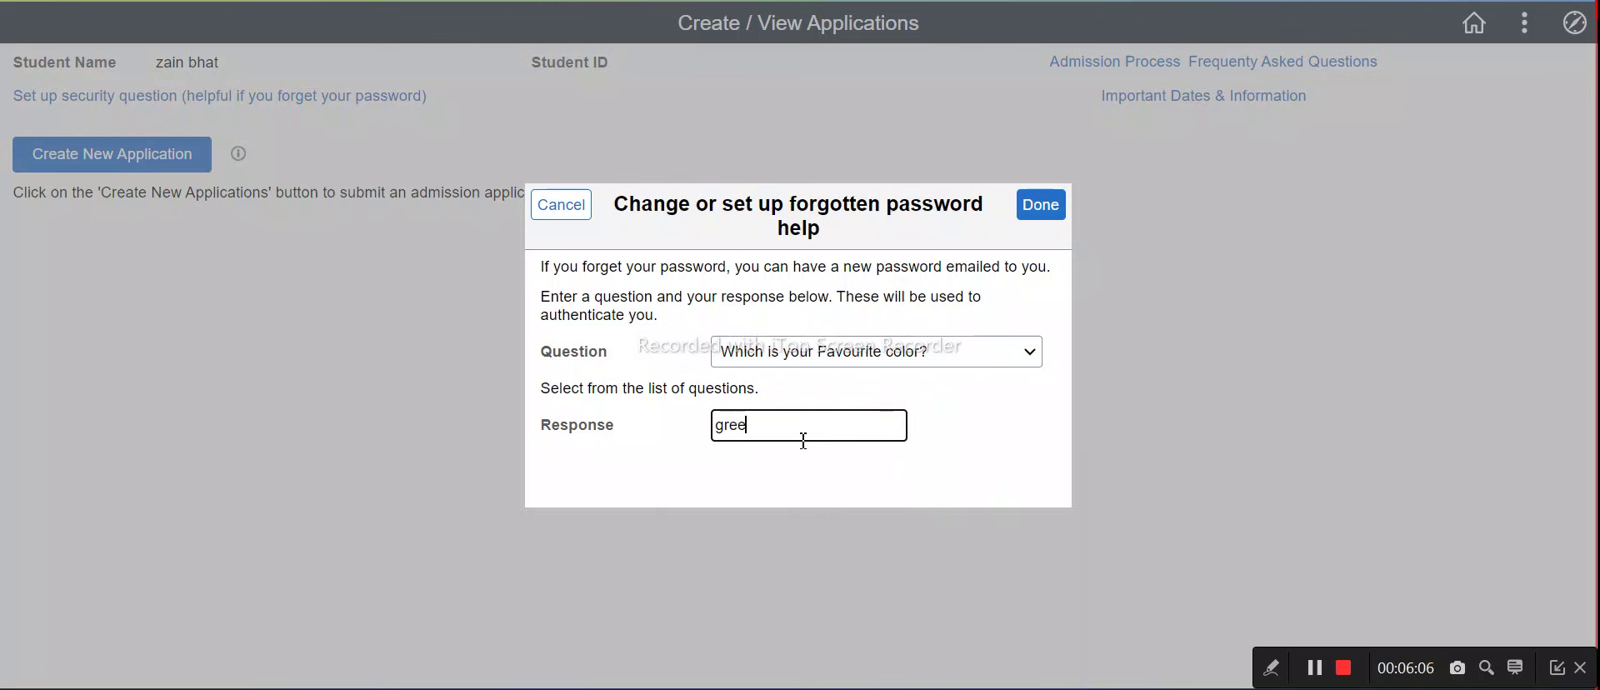
pyautogui.click(1052, 206)
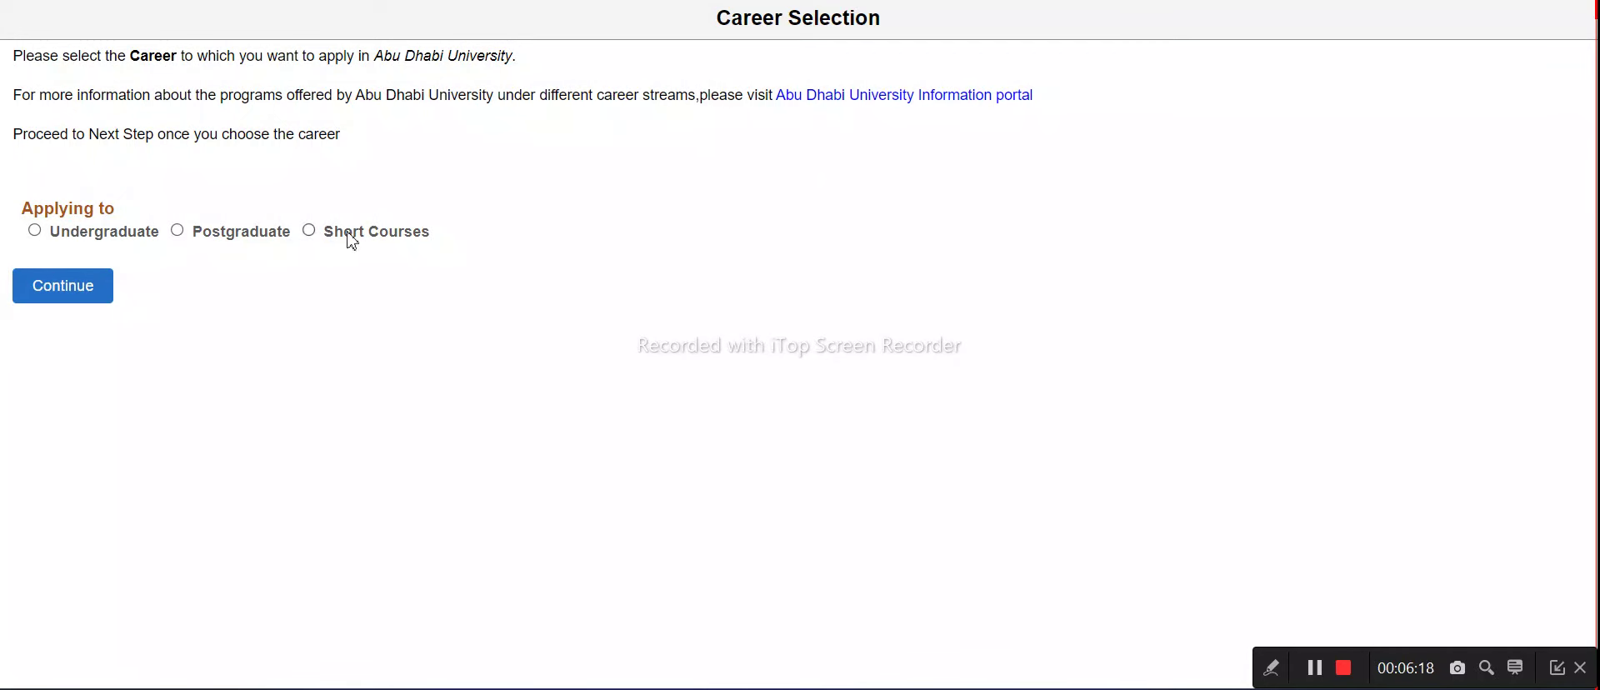
# Step: Try to continue the application with the Undergraduate career
pyautogui.click(32, 232)
pyautogui.click(76, 294)
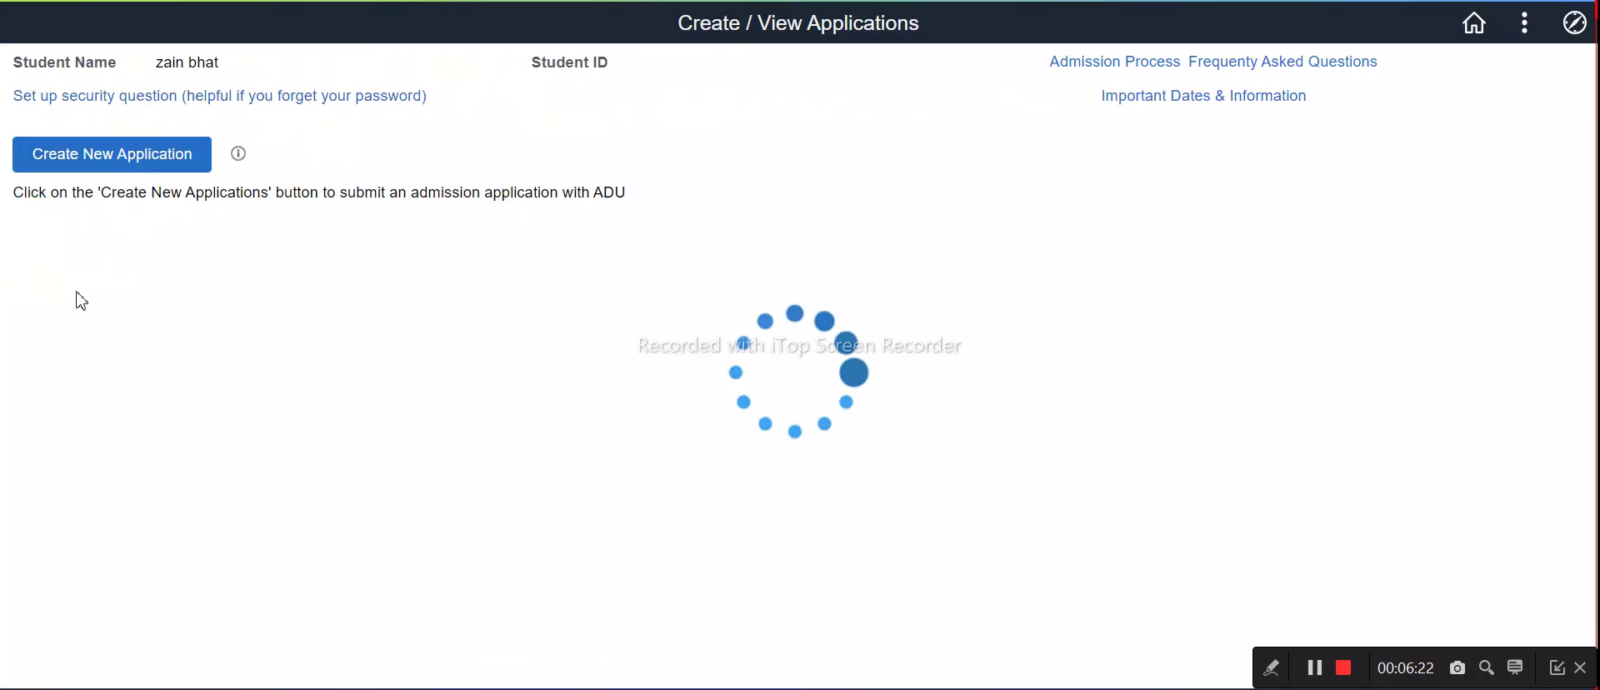
pyautogui.click(68, 157)
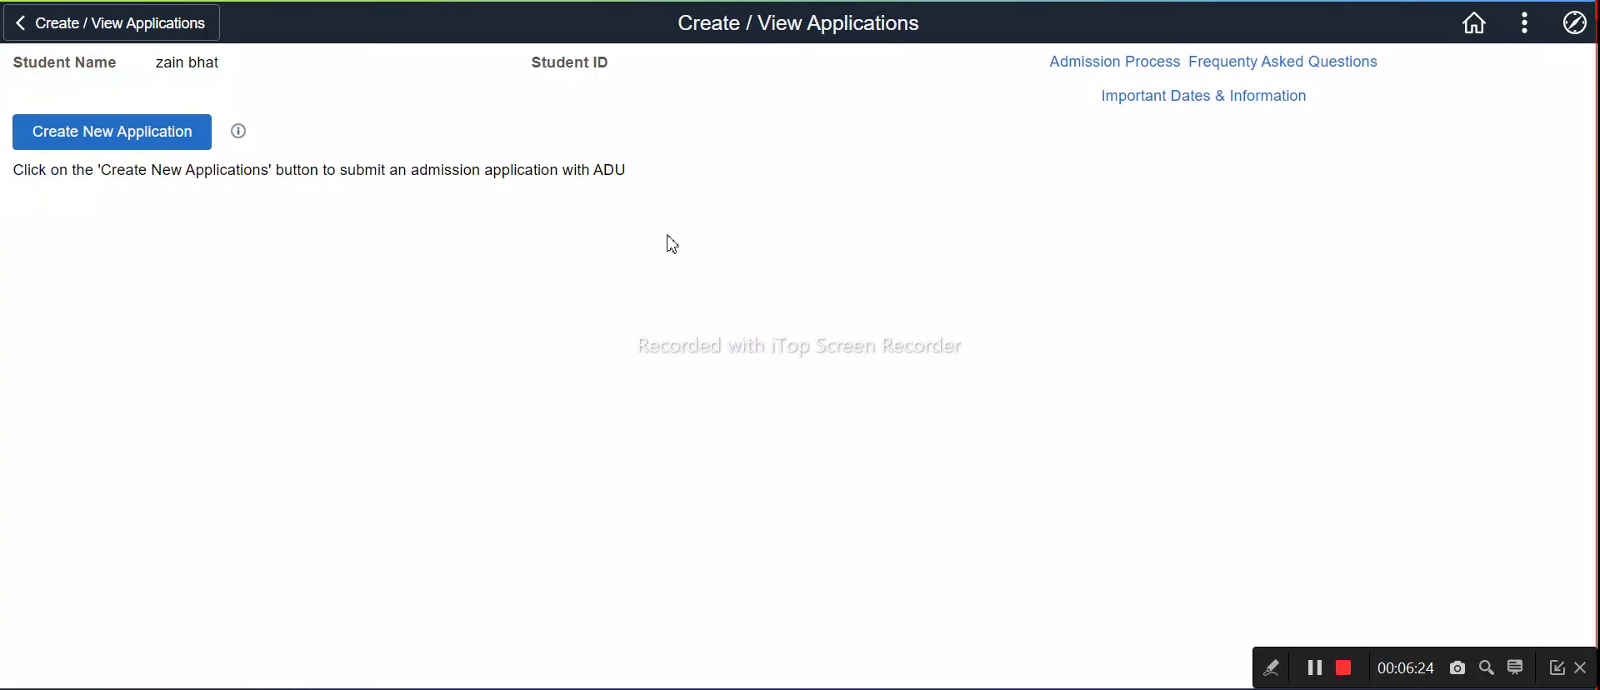
# Step: Create a new application with the Undergraduate career and continue to the Basic Information form
pyautogui.click(96, 138)
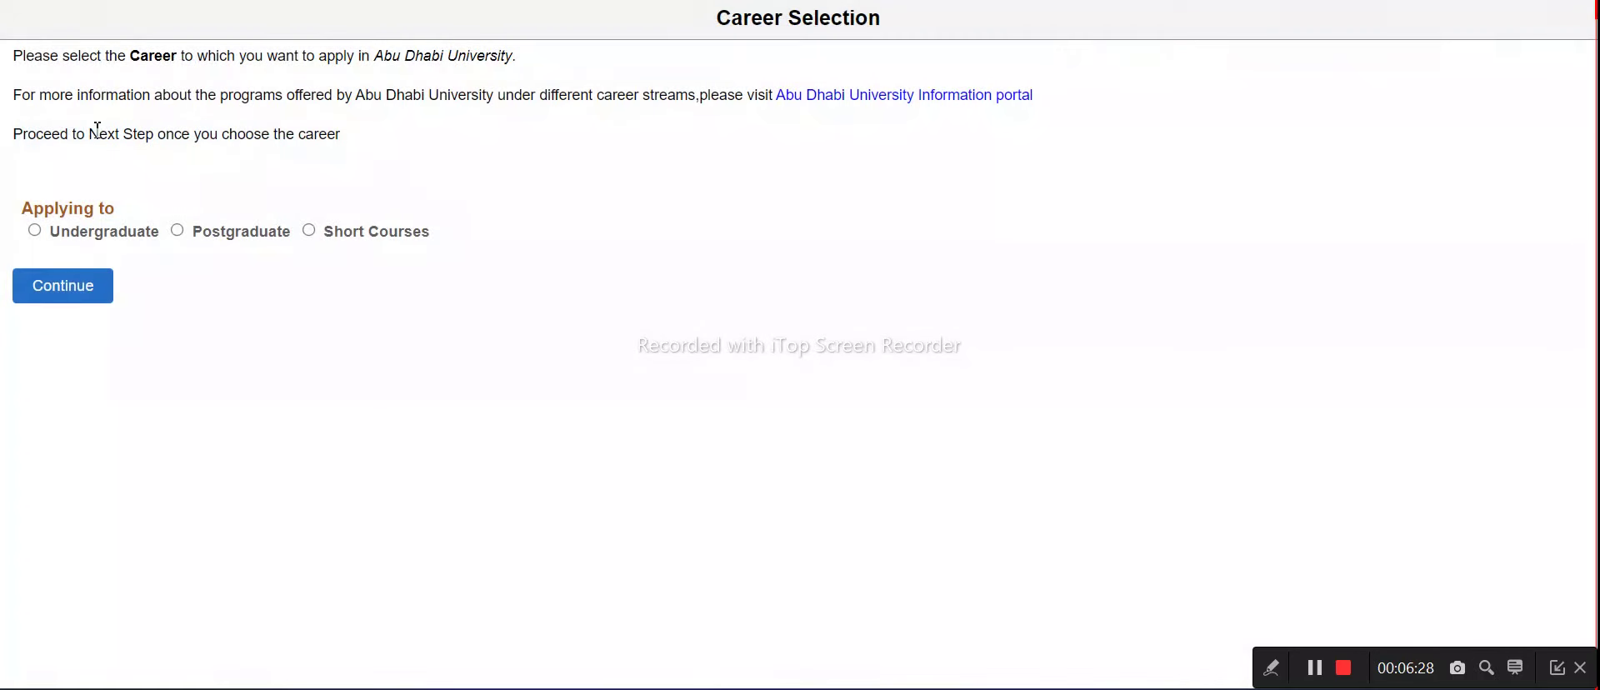
pyautogui.click(103, 233)
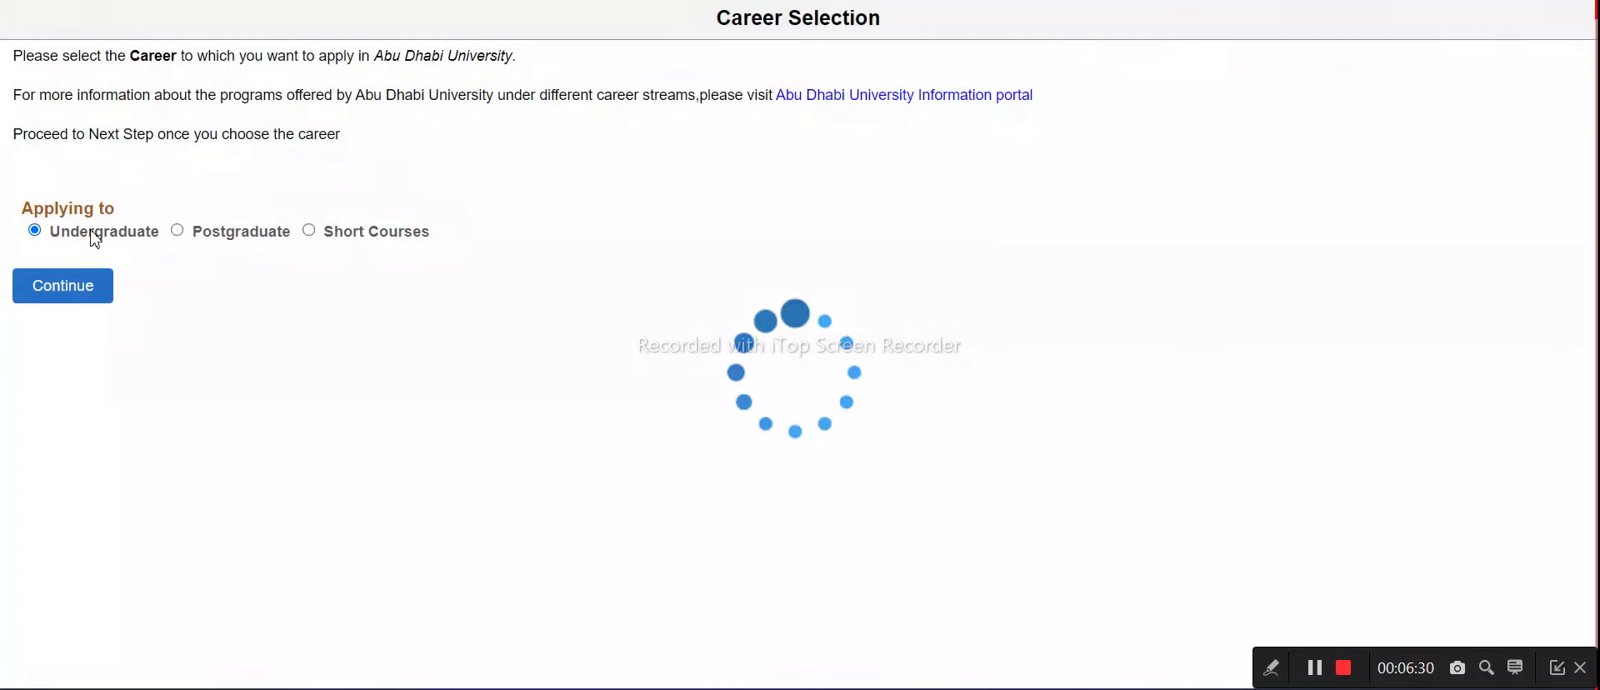
pyautogui.click(90, 288)
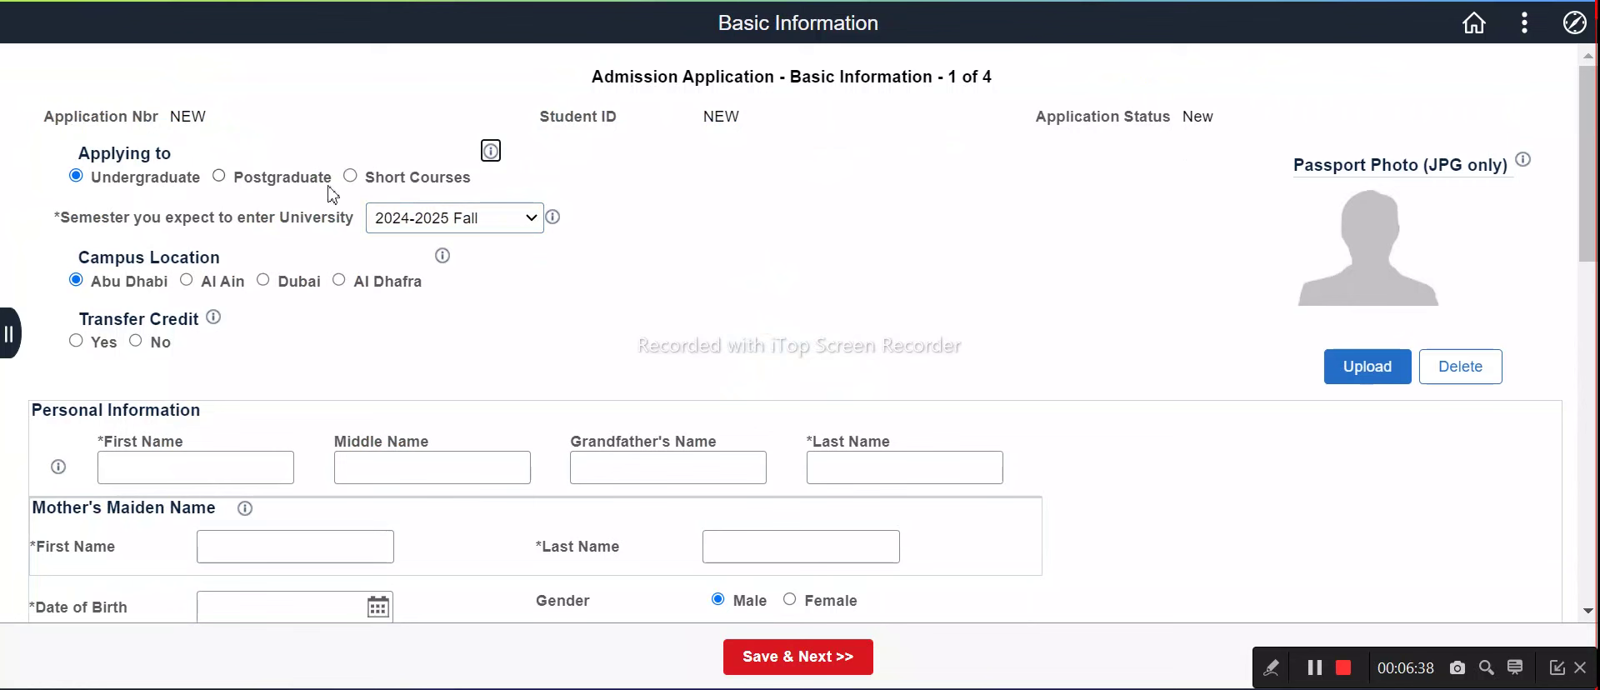
# Step: Set the semester of expected university entry to 2024-2025 Fall and look over the personal information fields
pyautogui.click(391, 219)
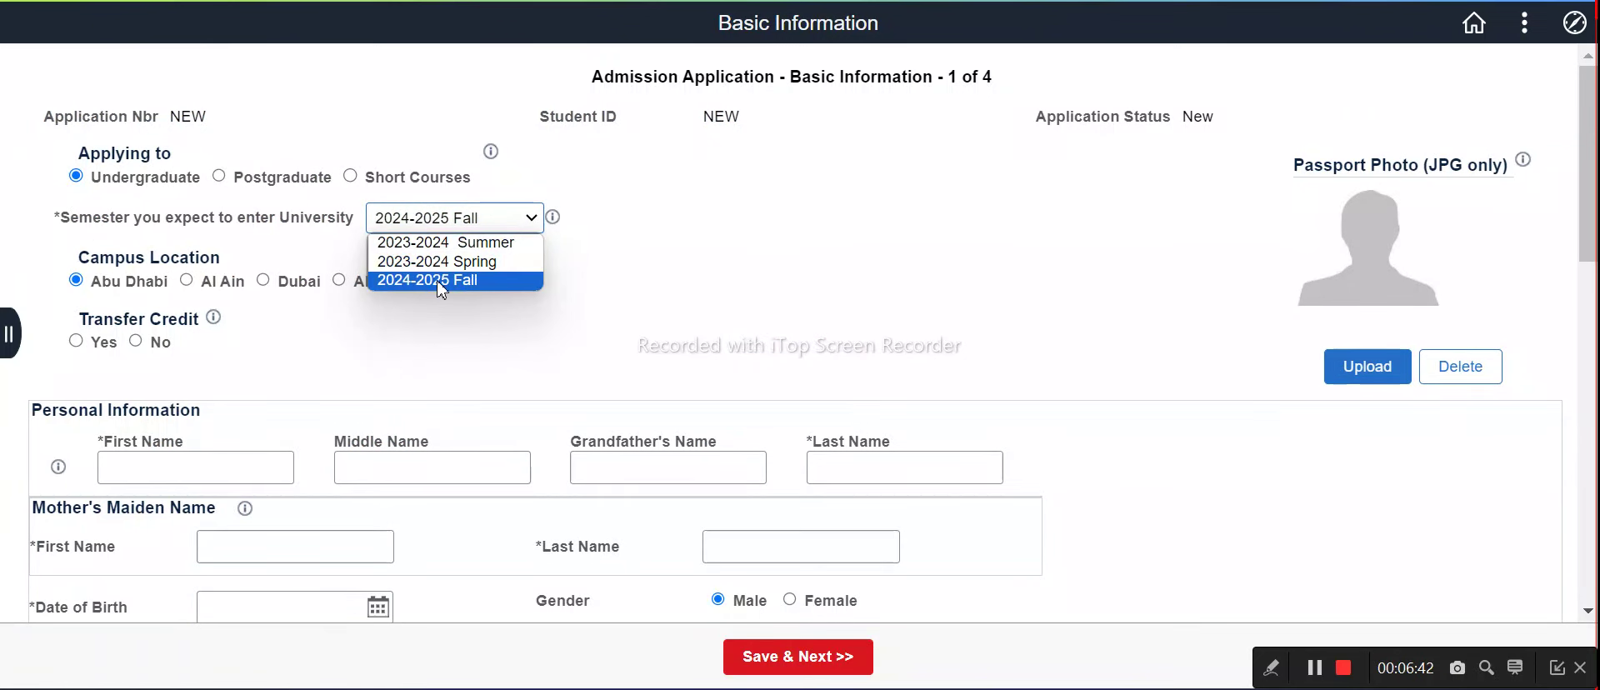
pyautogui.click(442, 281)
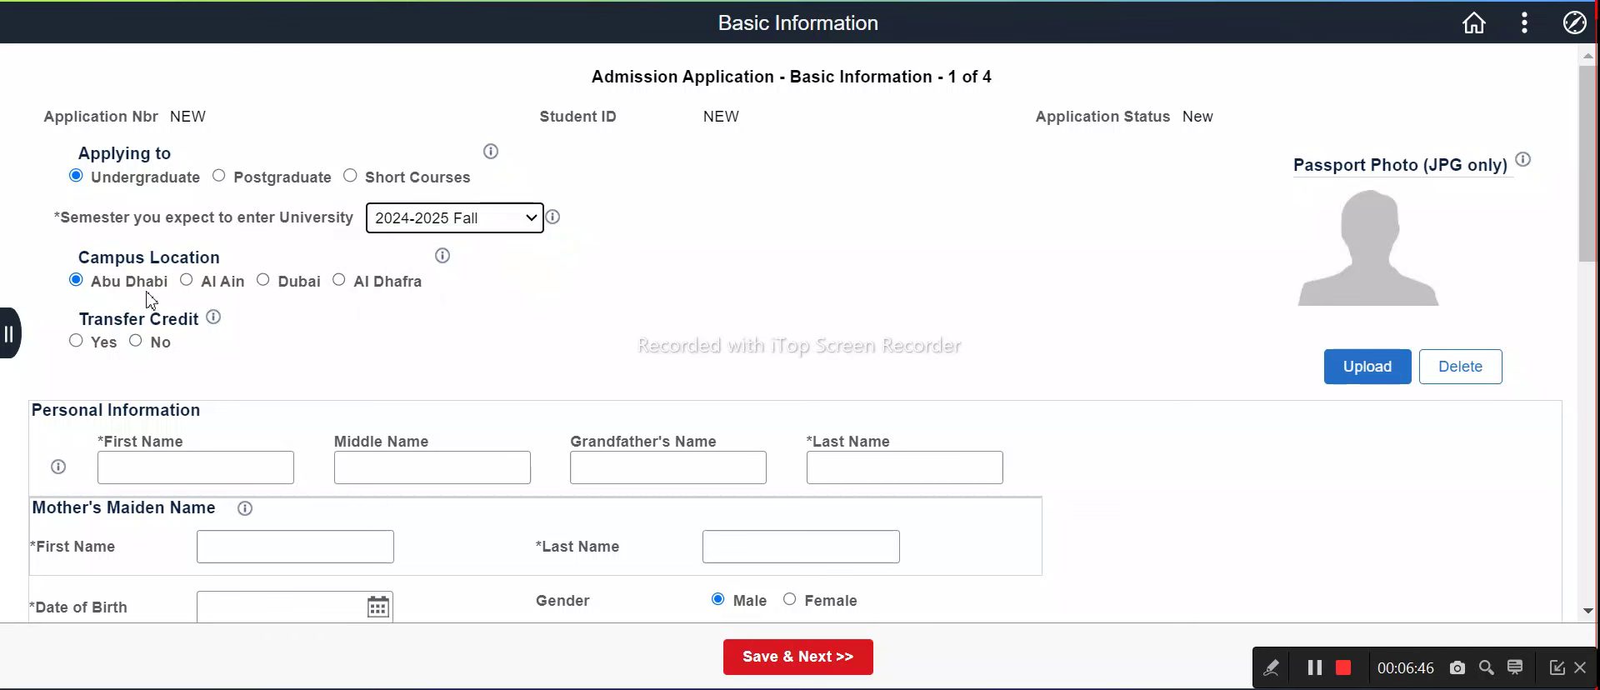
pyautogui.scroll(-2, 178, 329)
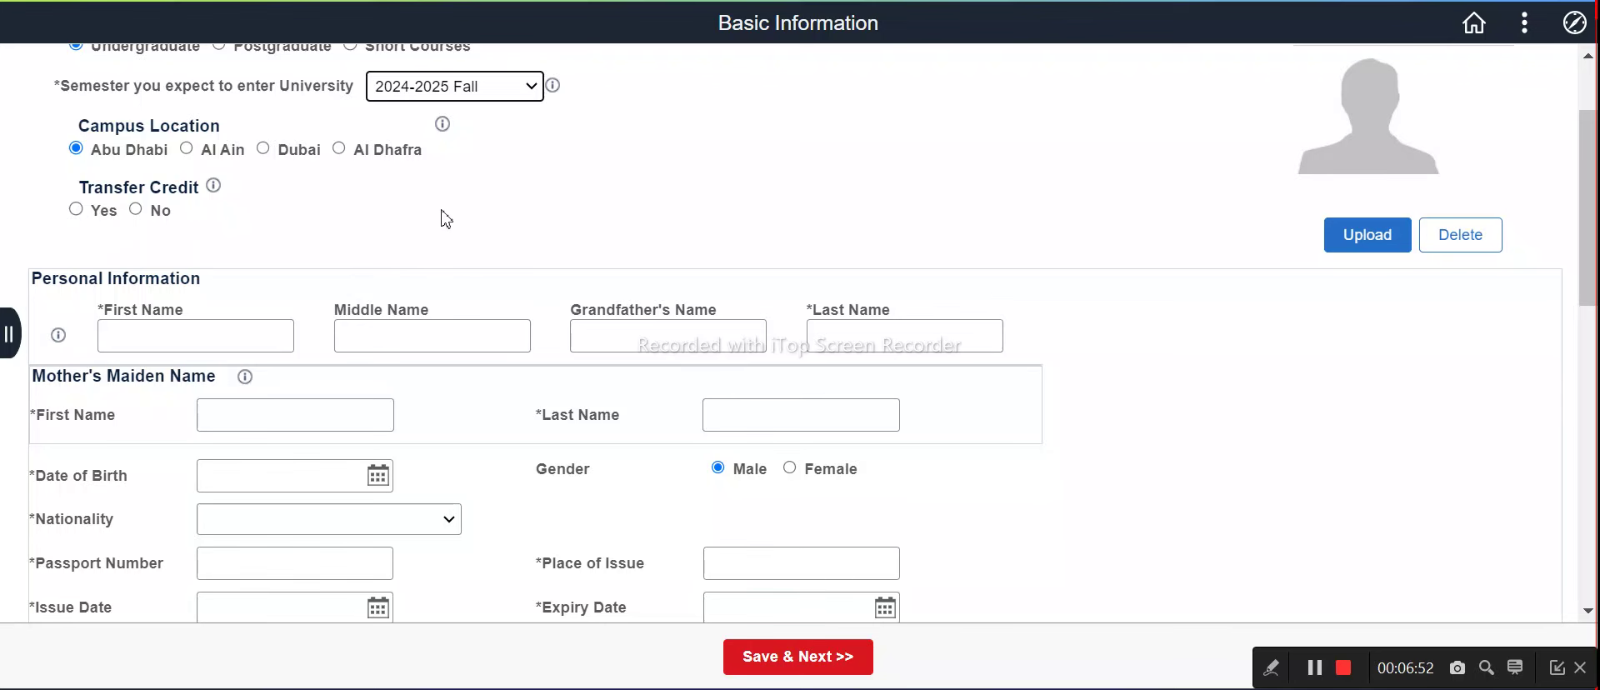
pyautogui.scroll(3, 1022, 261)
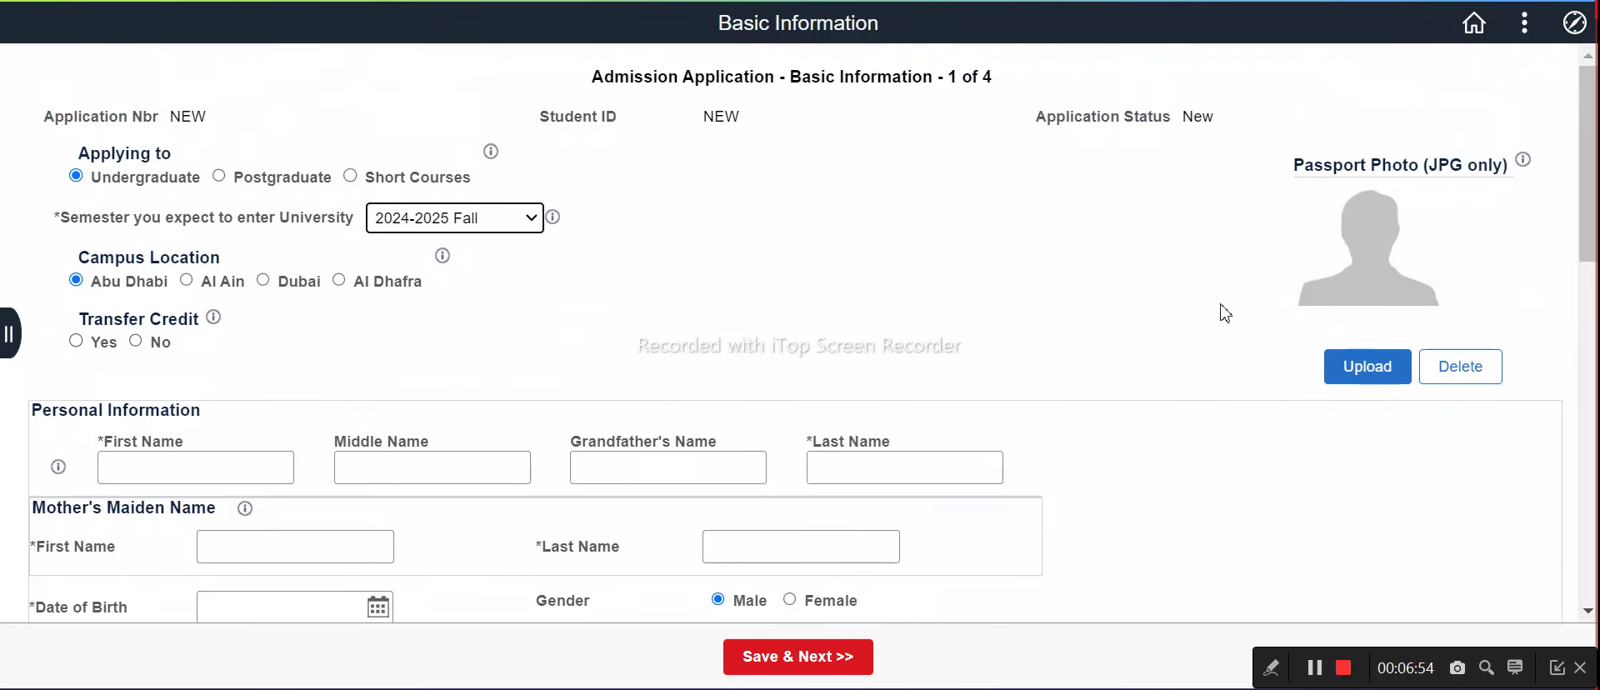
# Step: Upload "passport pic" from the Desktop folder as the applicant's passport photo
pyautogui.click(1369, 375)
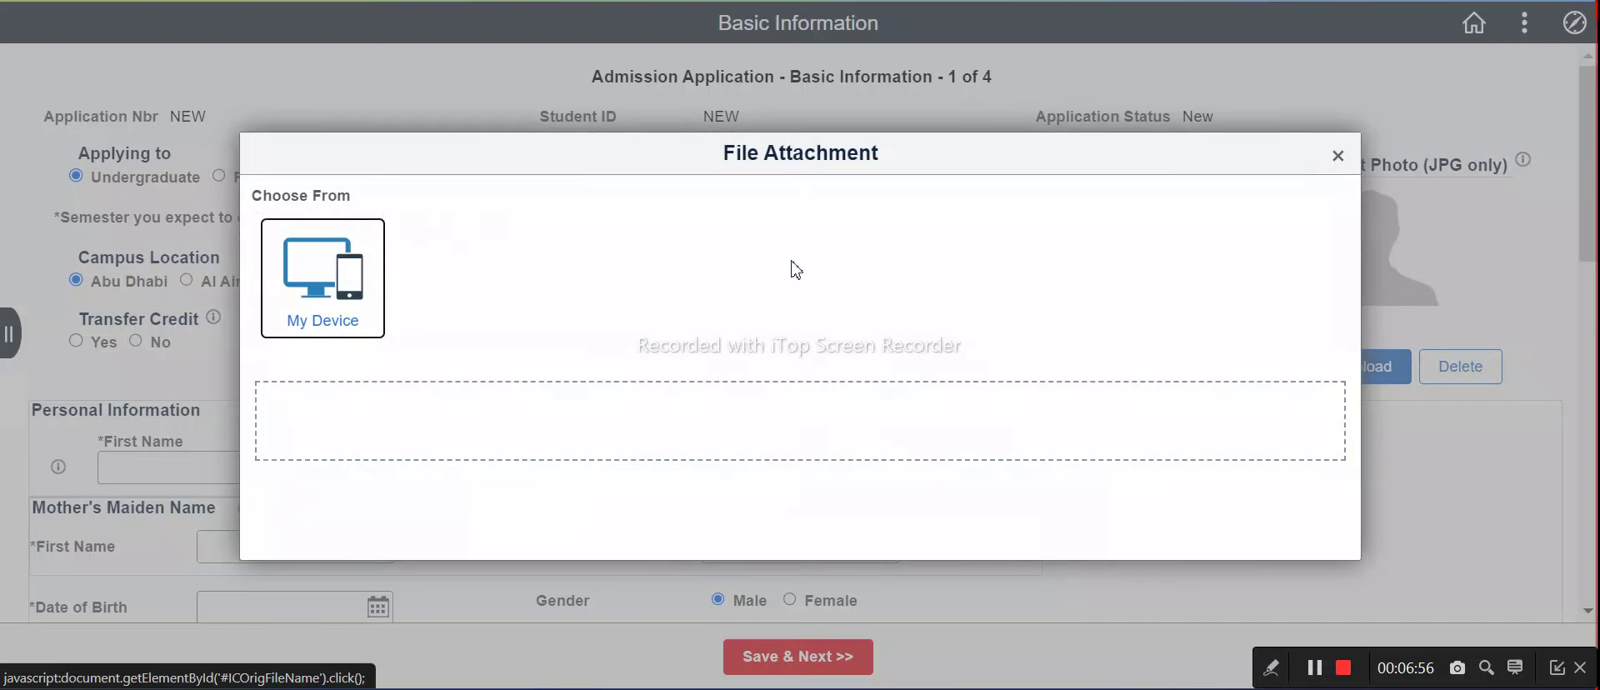
pyautogui.click(323, 294)
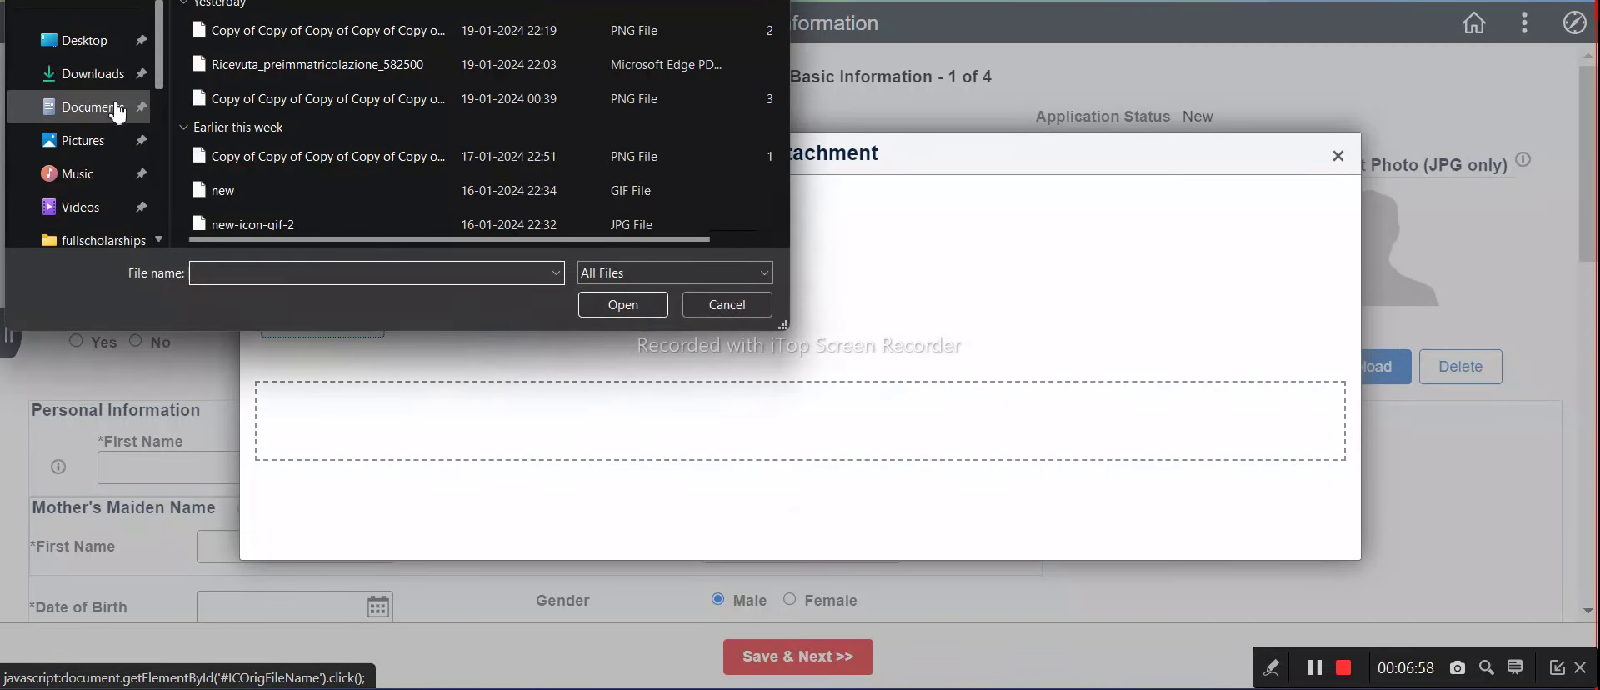
pyautogui.click(103, 57)
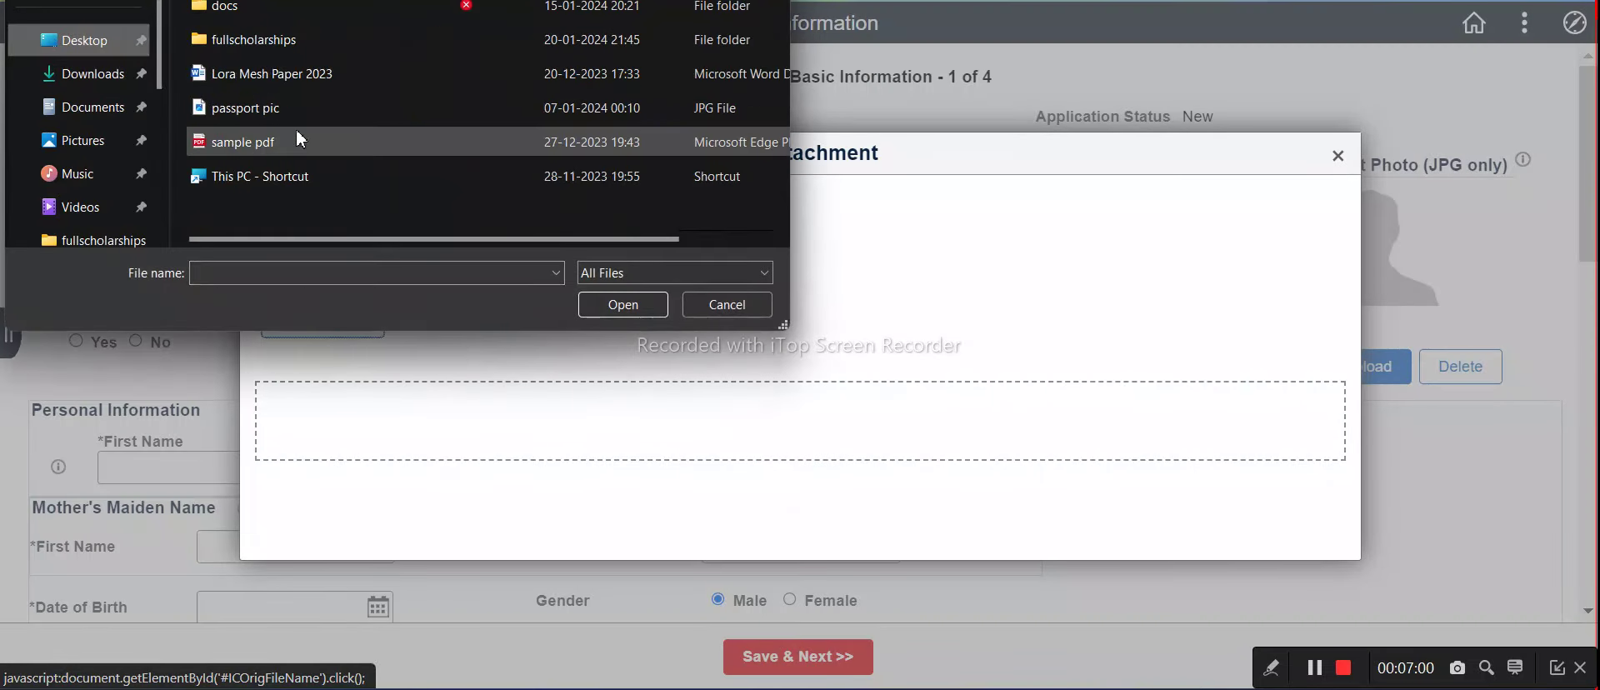
pyautogui.click(326, 116)
pyautogui.click(607, 308)
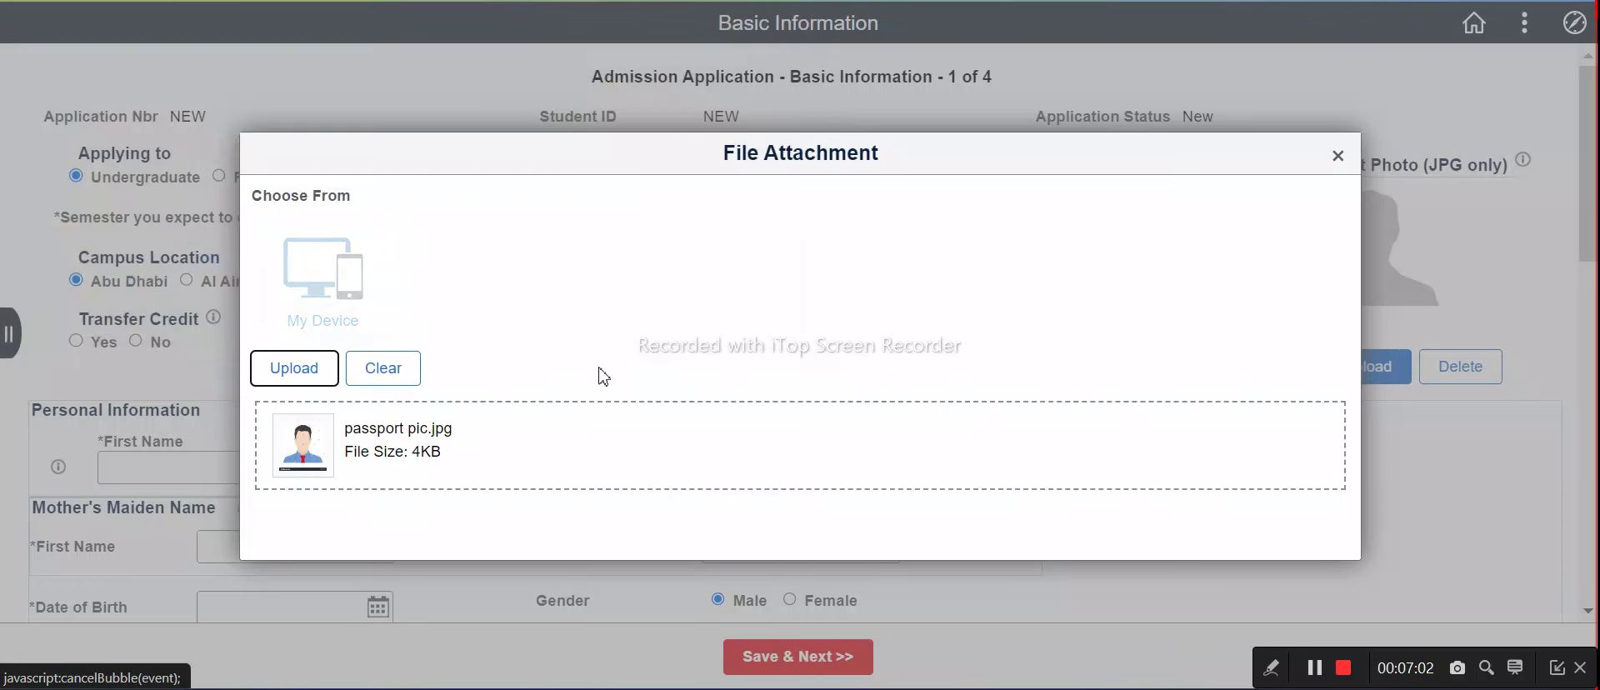
pyautogui.click(294, 367)
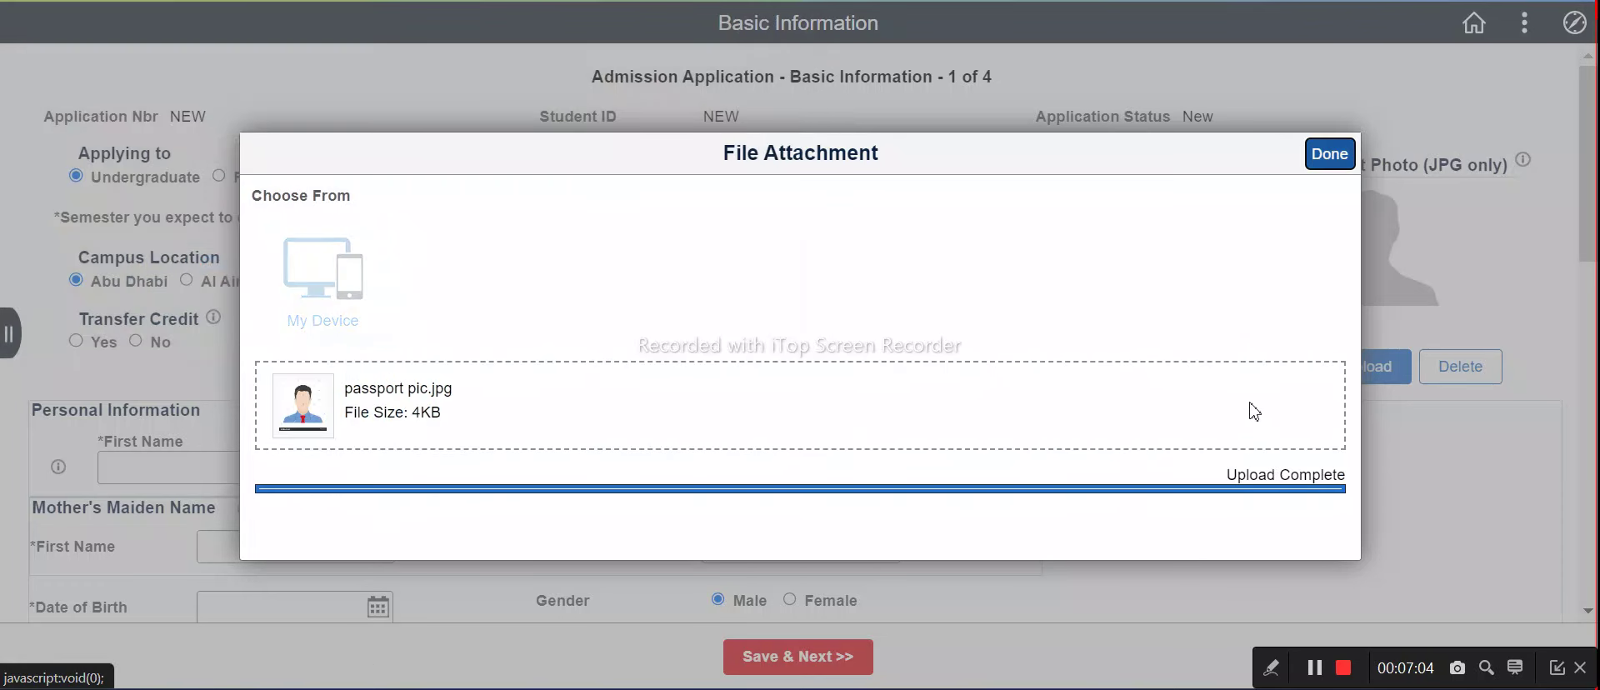
pyautogui.click(1330, 153)
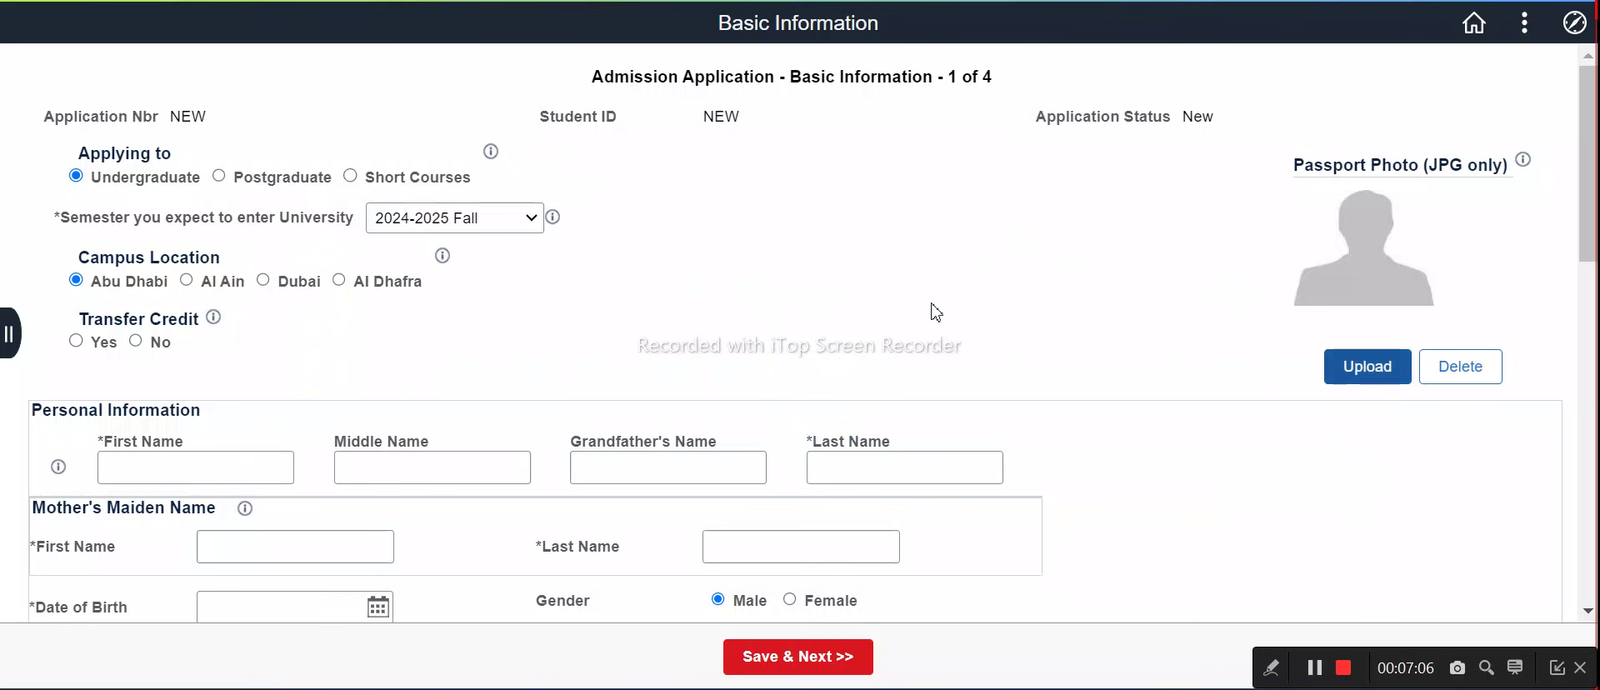
# Step: Enter the applicant's first and last name, and fill both Mother's Maiden Name fields with "mother"
pyautogui.scroll(-2, 434, 372)
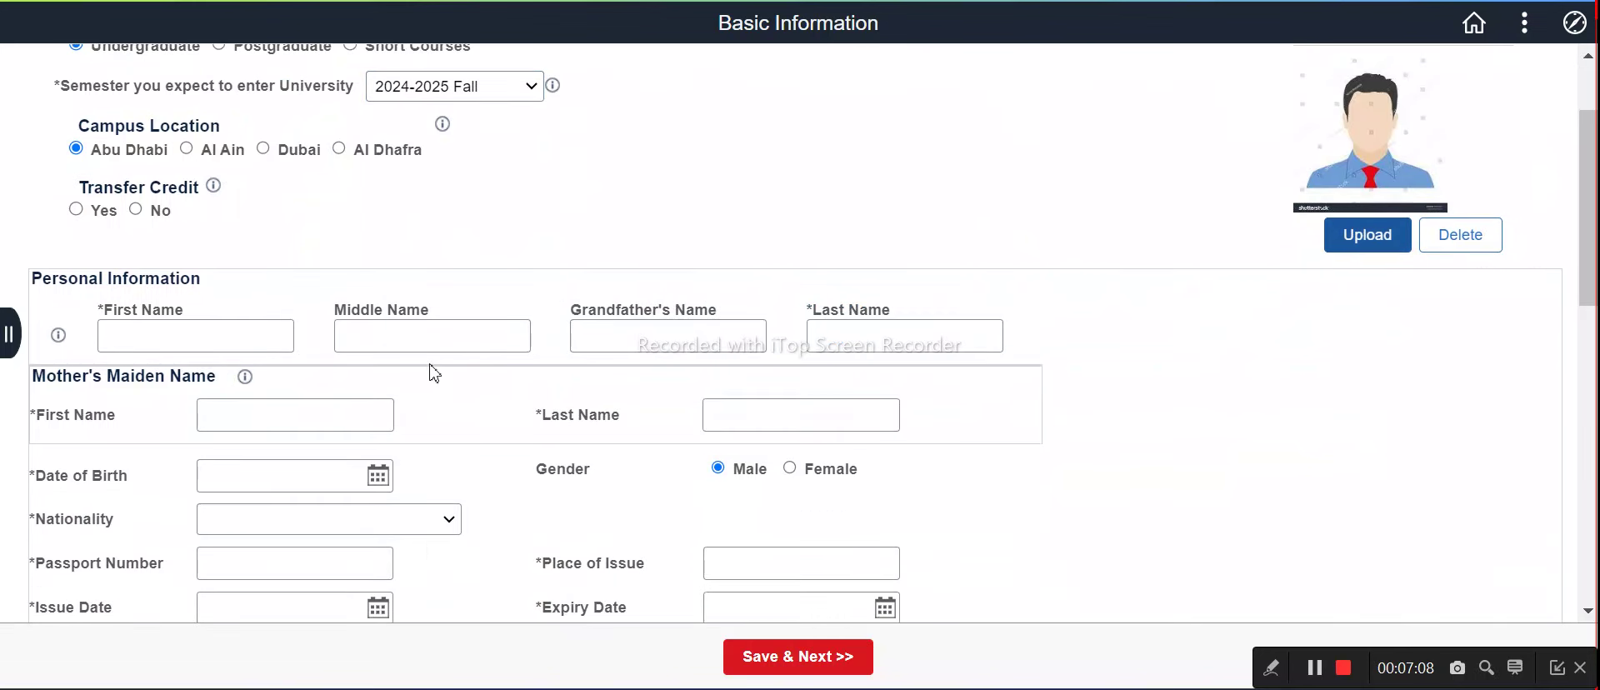
pyautogui.scroll(-2, 350, 333)
pyautogui.click(211, 206)
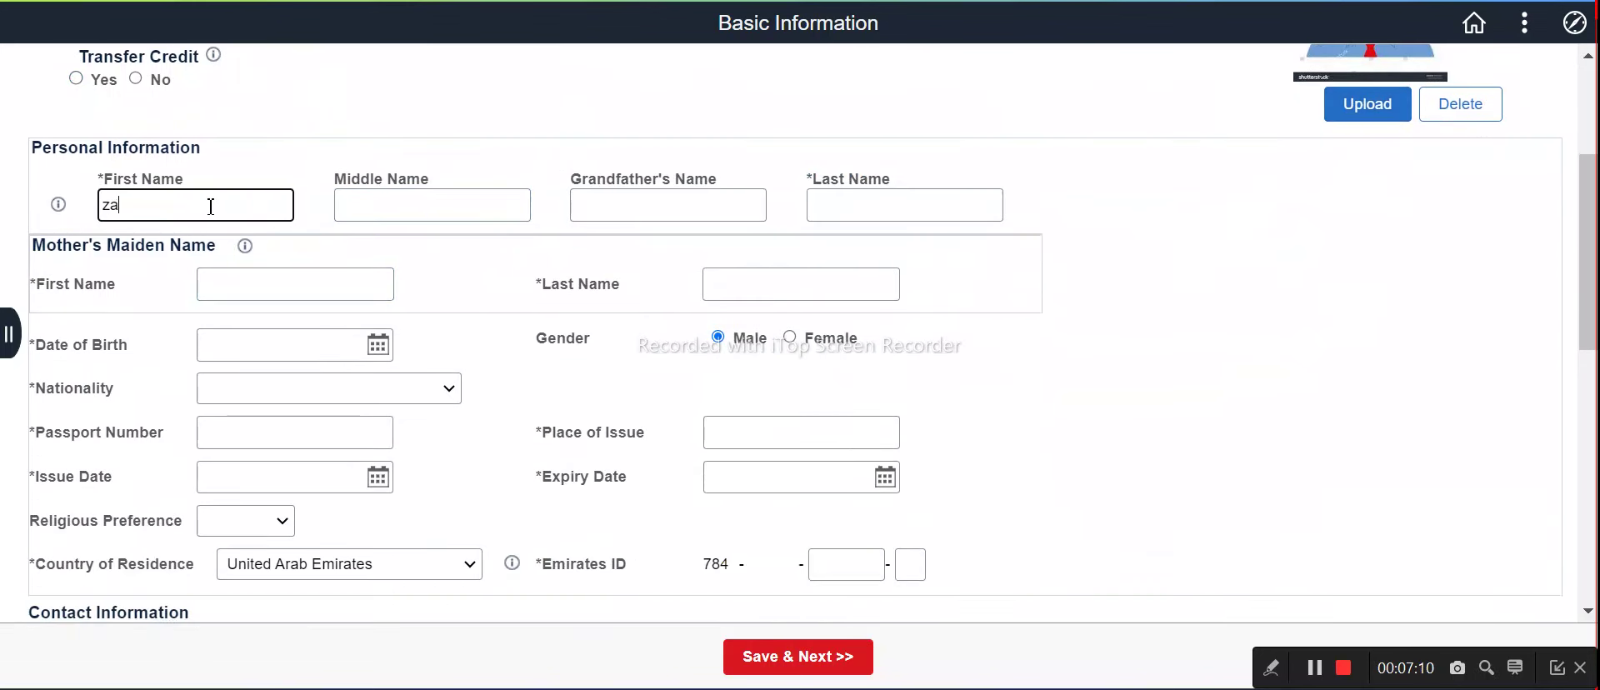
pyautogui.click(943, 216)
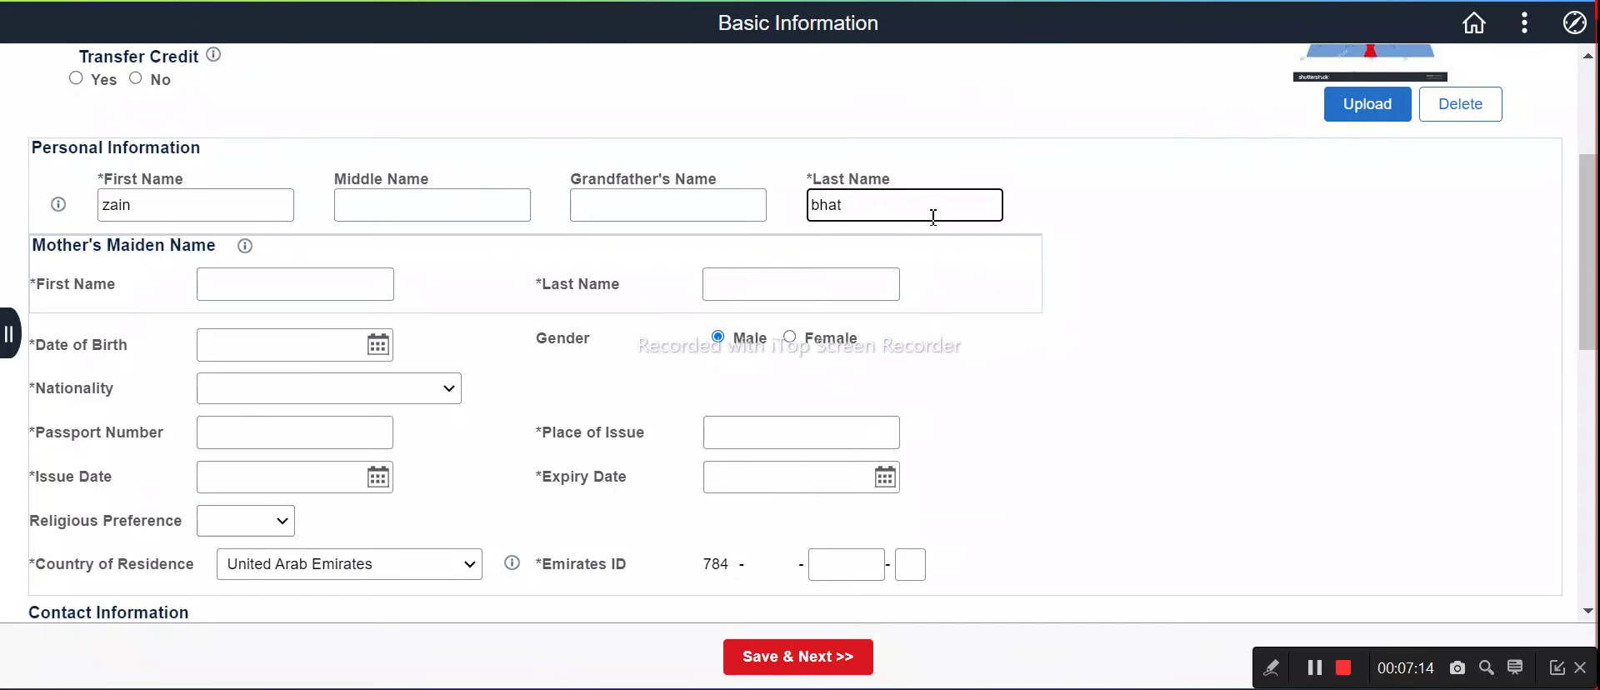
pyautogui.click(253, 285)
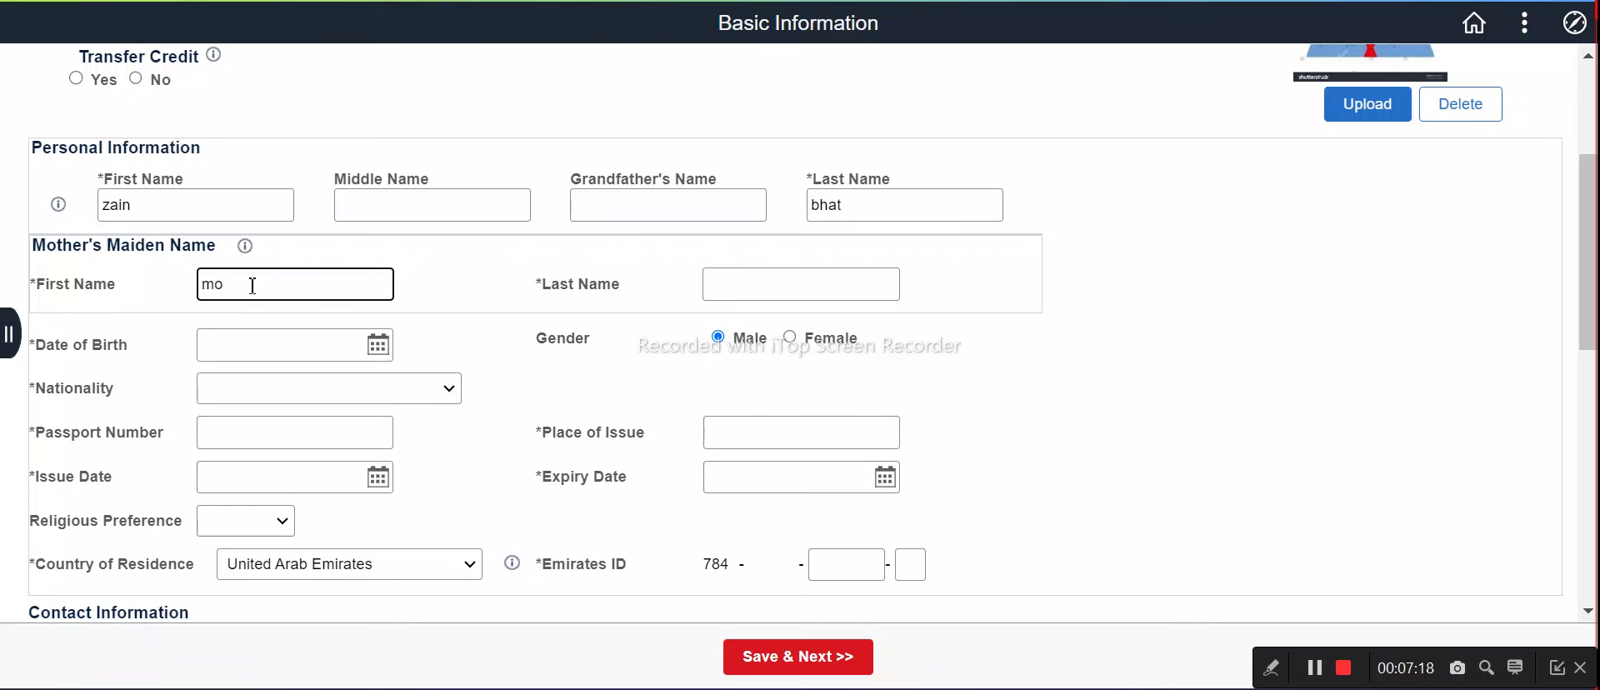
pyautogui.click(717, 284)
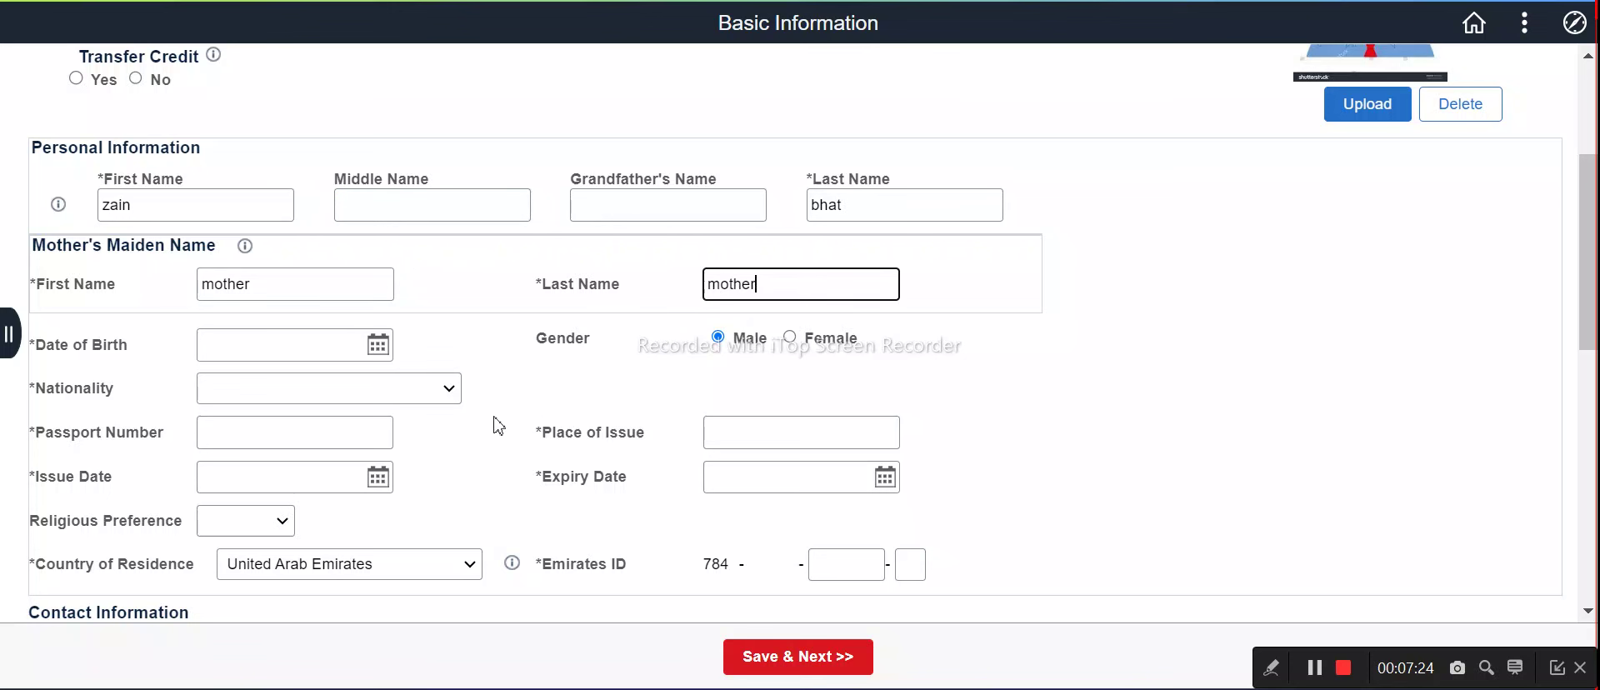
# Step: Set the applicant's date of birth in the personal information using the calendar
pyautogui.click(378, 344)
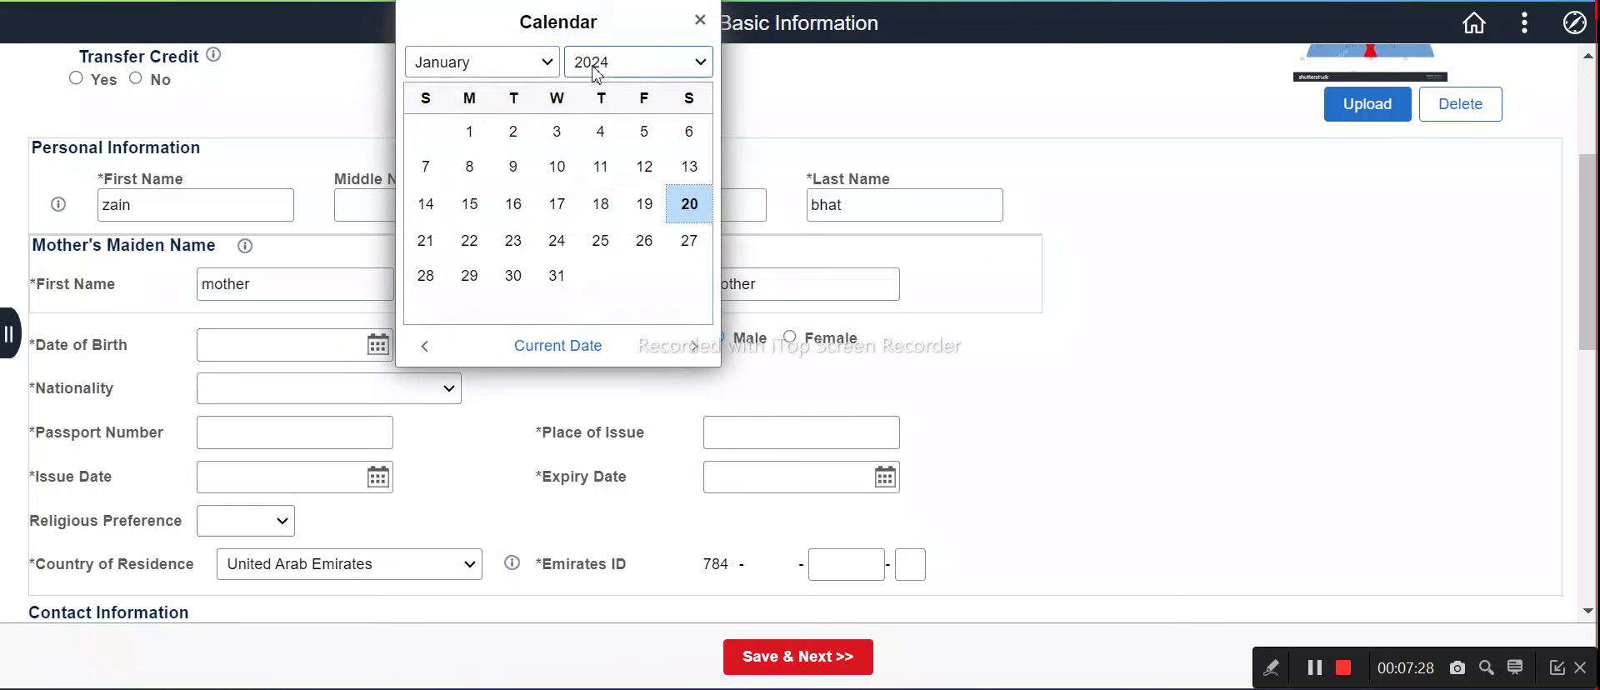
pyautogui.click(633, 67)
pyautogui.scroll(5, 640, 191)
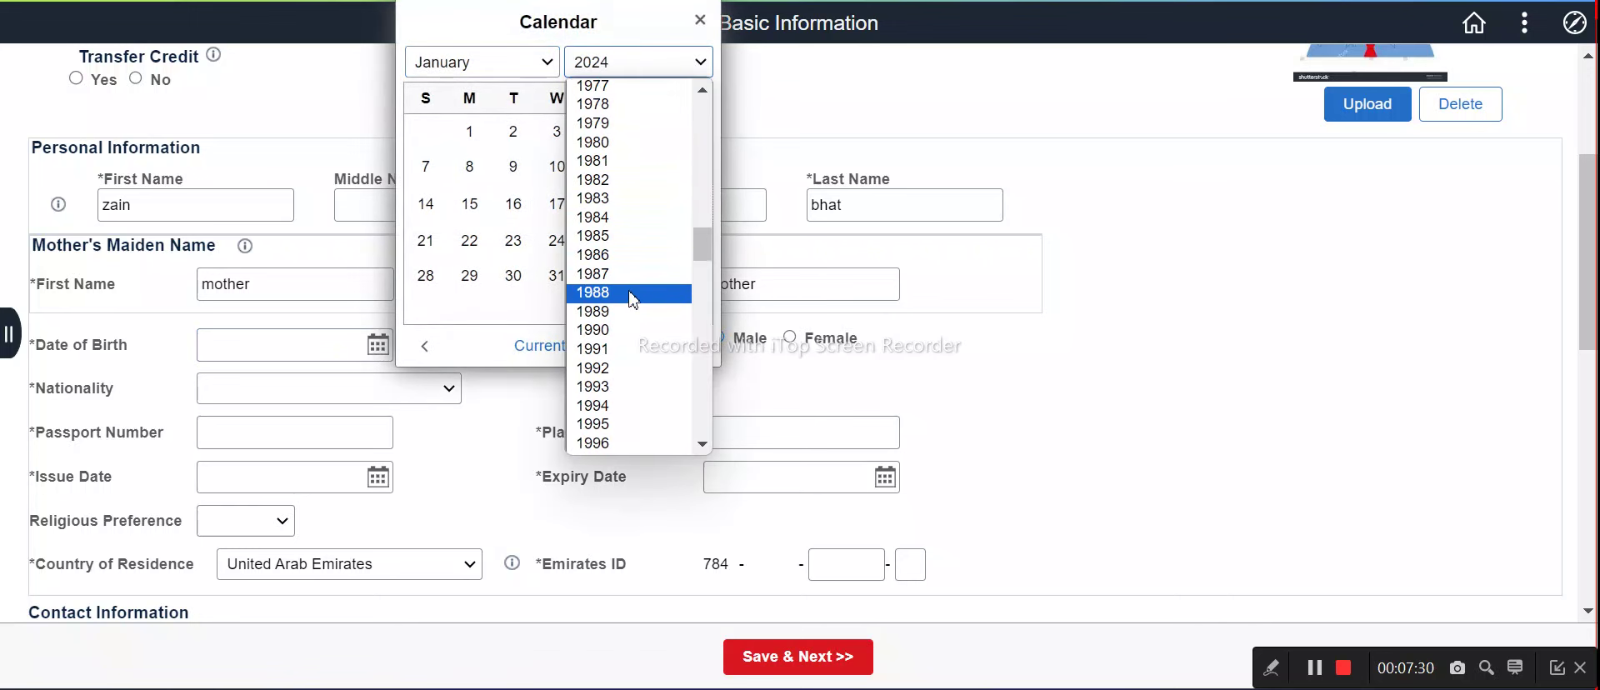
pyautogui.scroll(-5, 632, 297)
pyautogui.scroll(4, 609, 185)
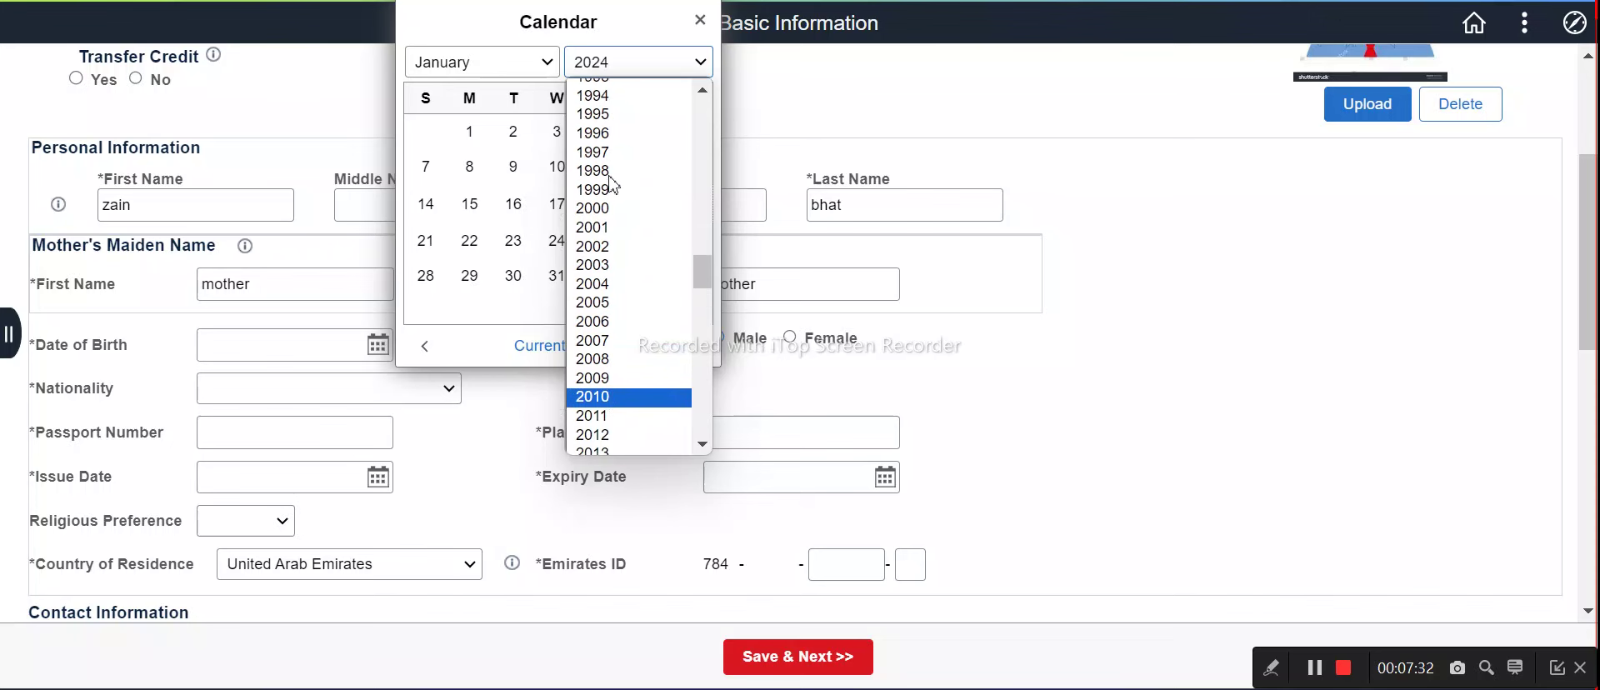
pyautogui.click(602, 266)
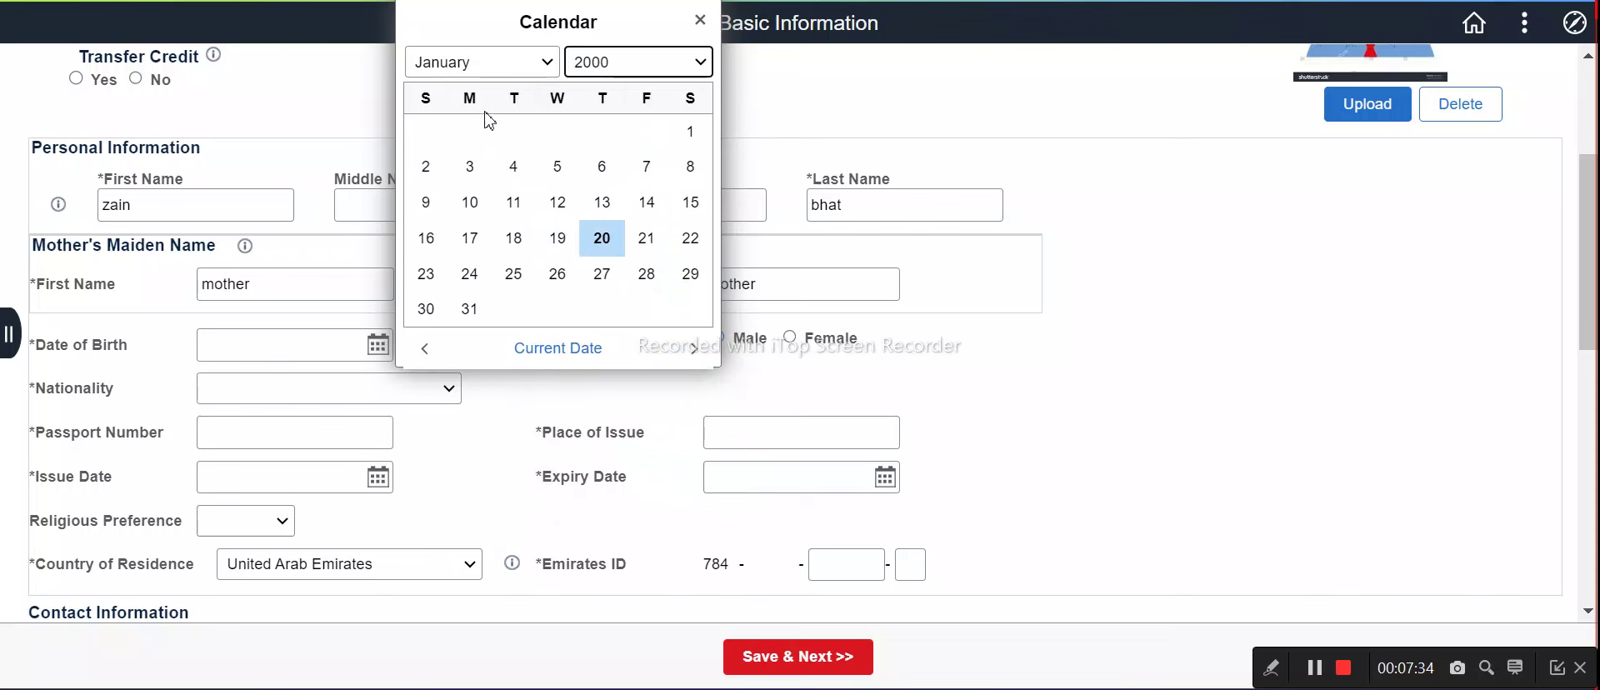
pyautogui.click(690, 132)
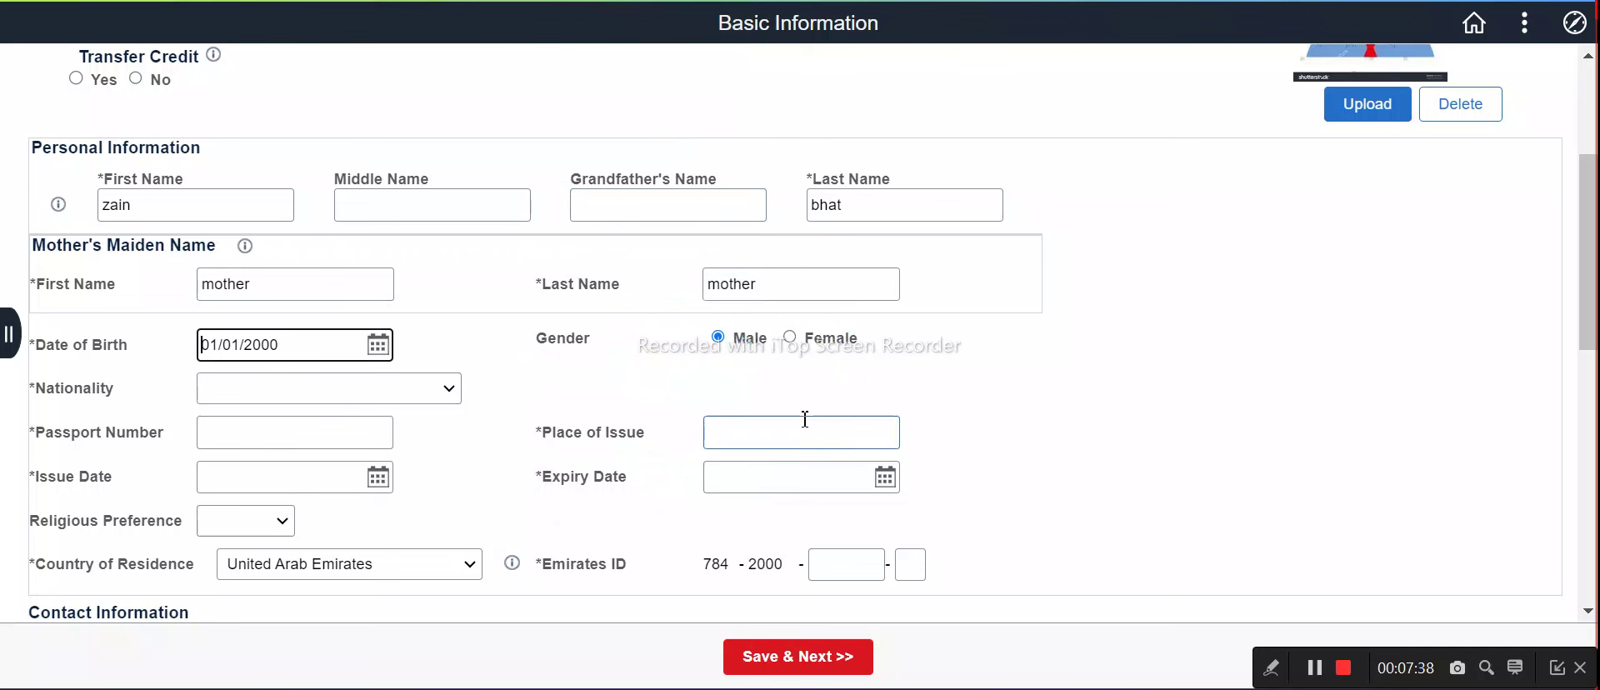
# Step: Set the nationality to India and enter the applicant's passport number
pyautogui.click(296, 390)
pyautogui.scroll(-18, 292, 221)
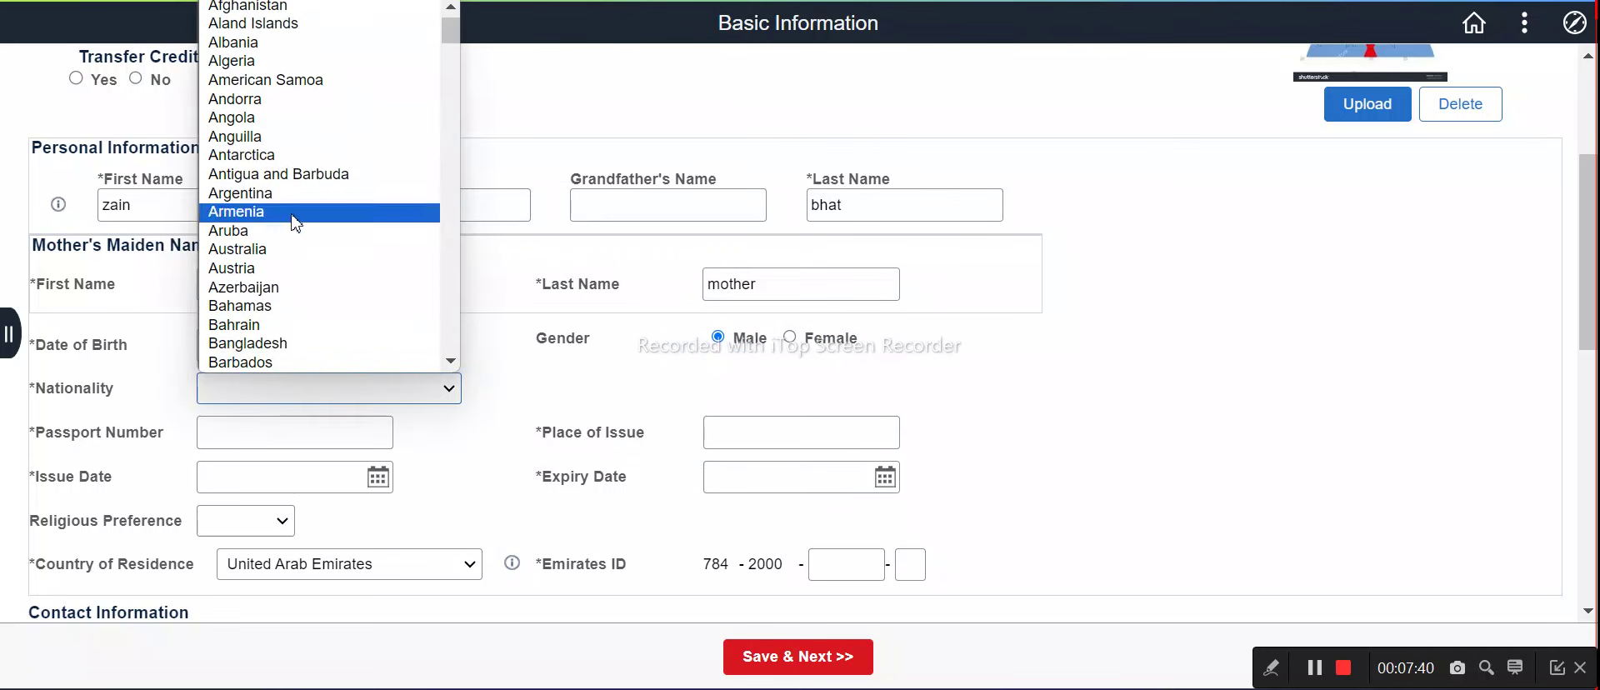
pyautogui.scroll(-15, 283, 221)
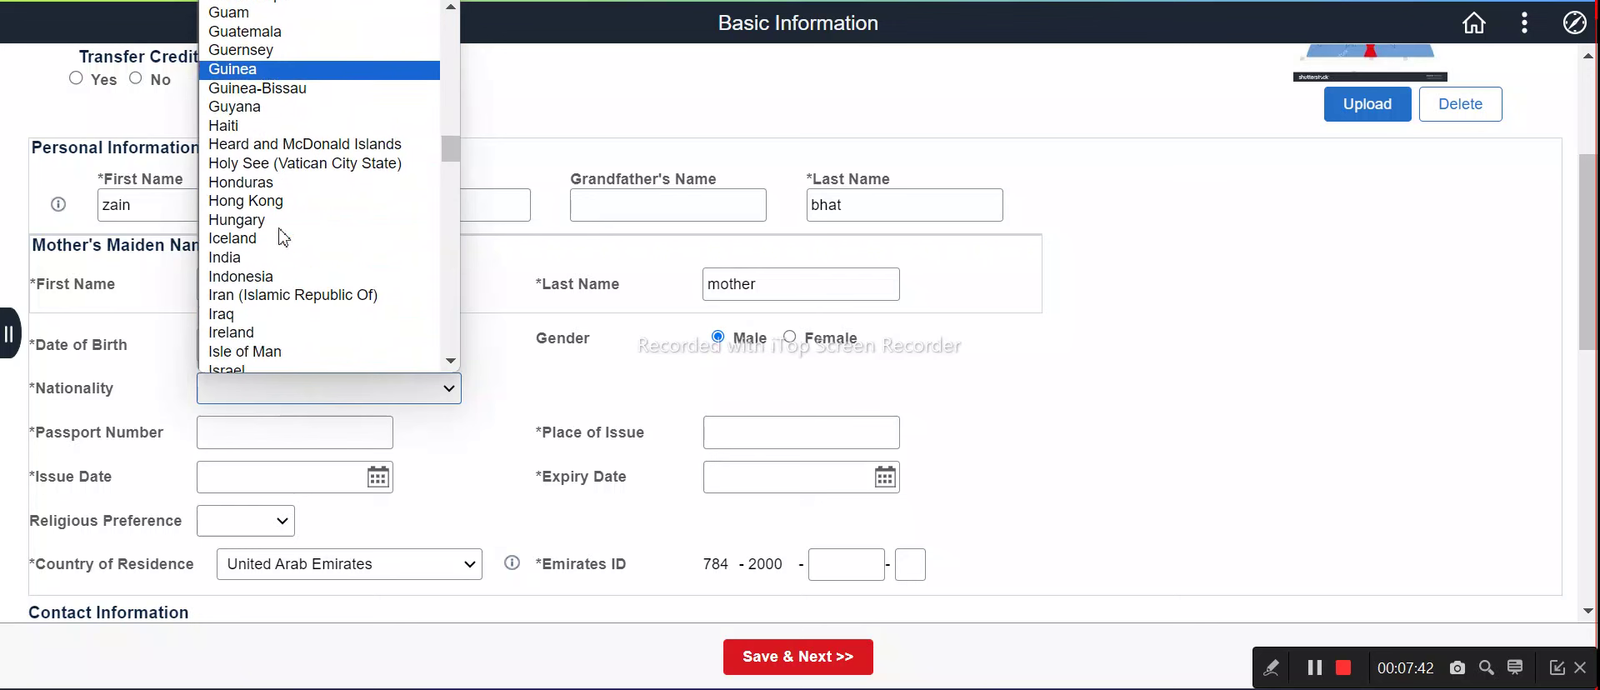
pyautogui.click(250, 146)
pyautogui.click(333, 435)
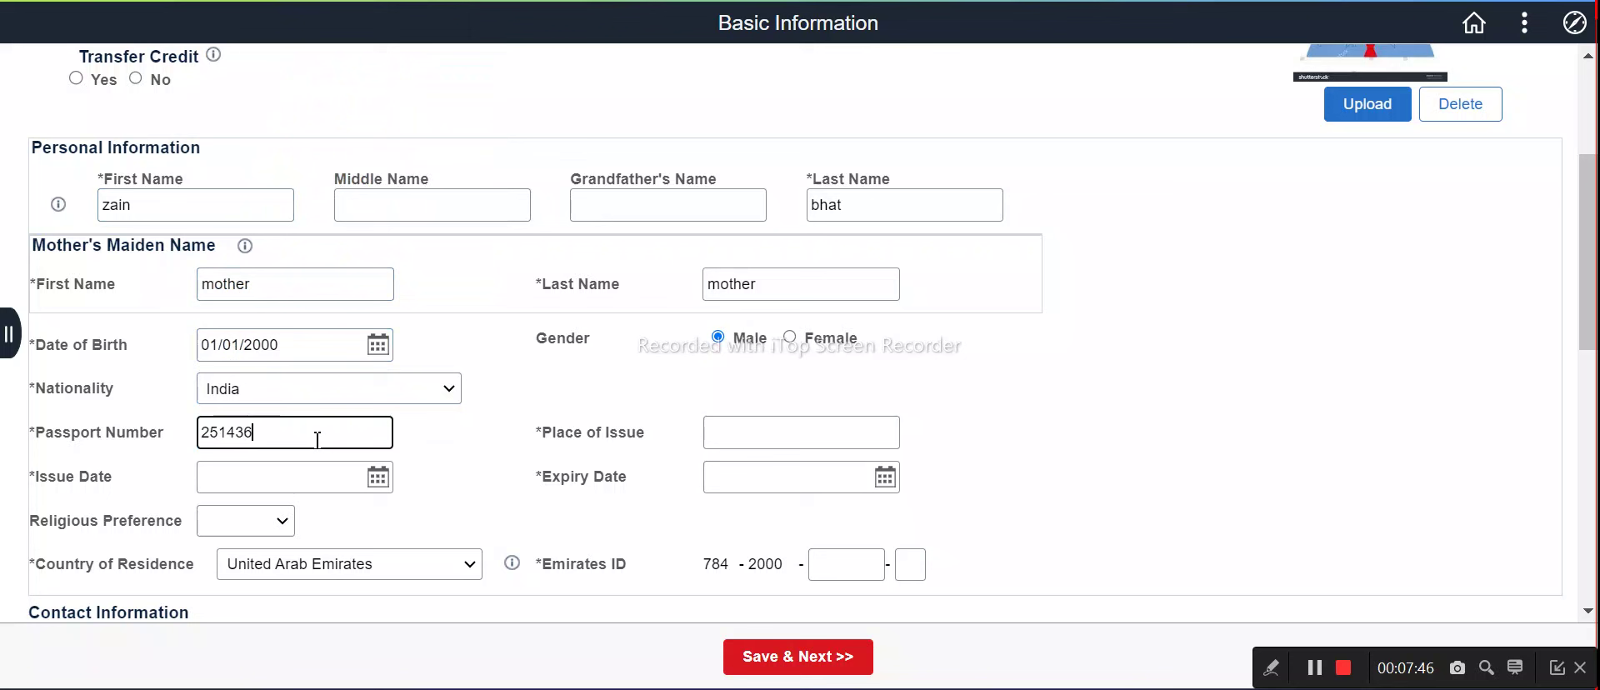
# Step: Set the passport's issue date to 01/01/2022
pyautogui.click(329, 467)
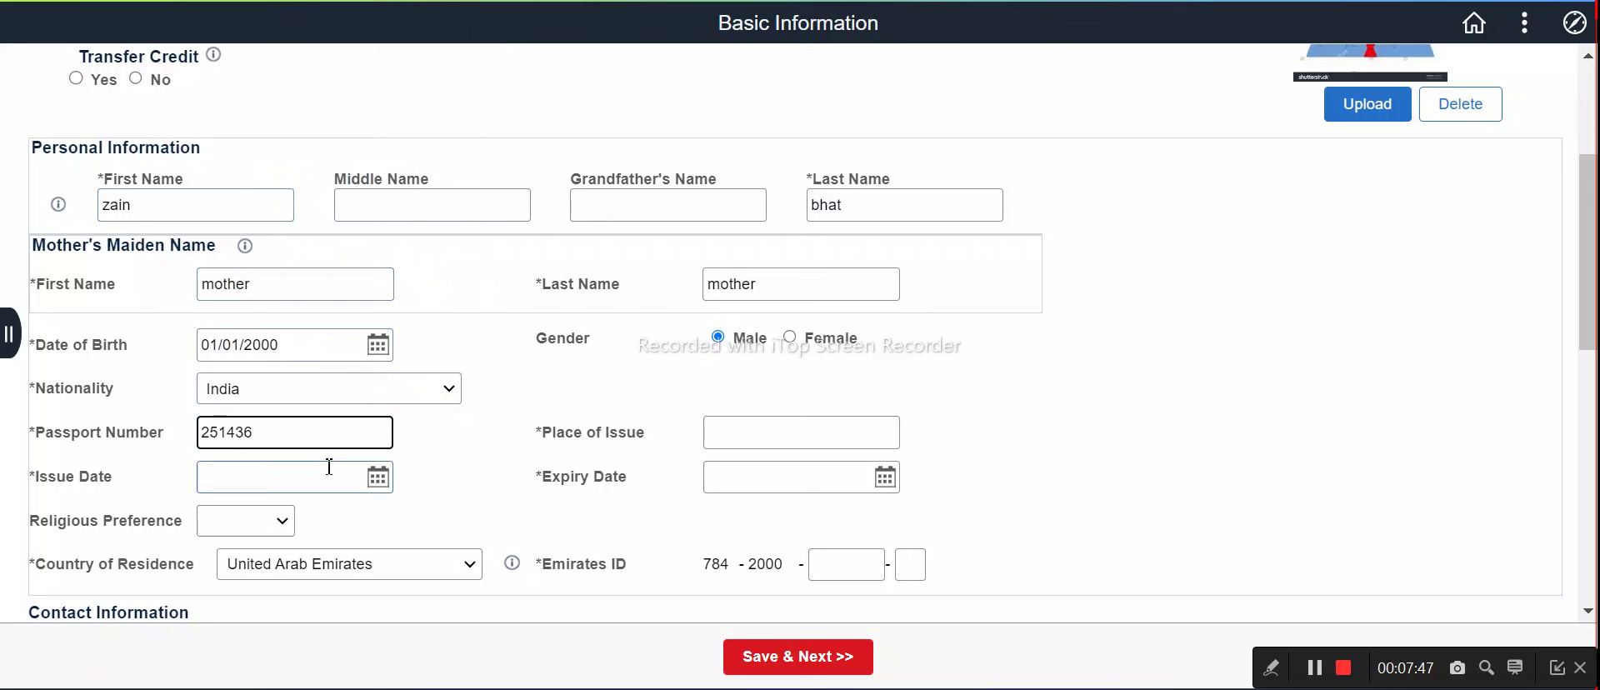
pyautogui.click(377, 476)
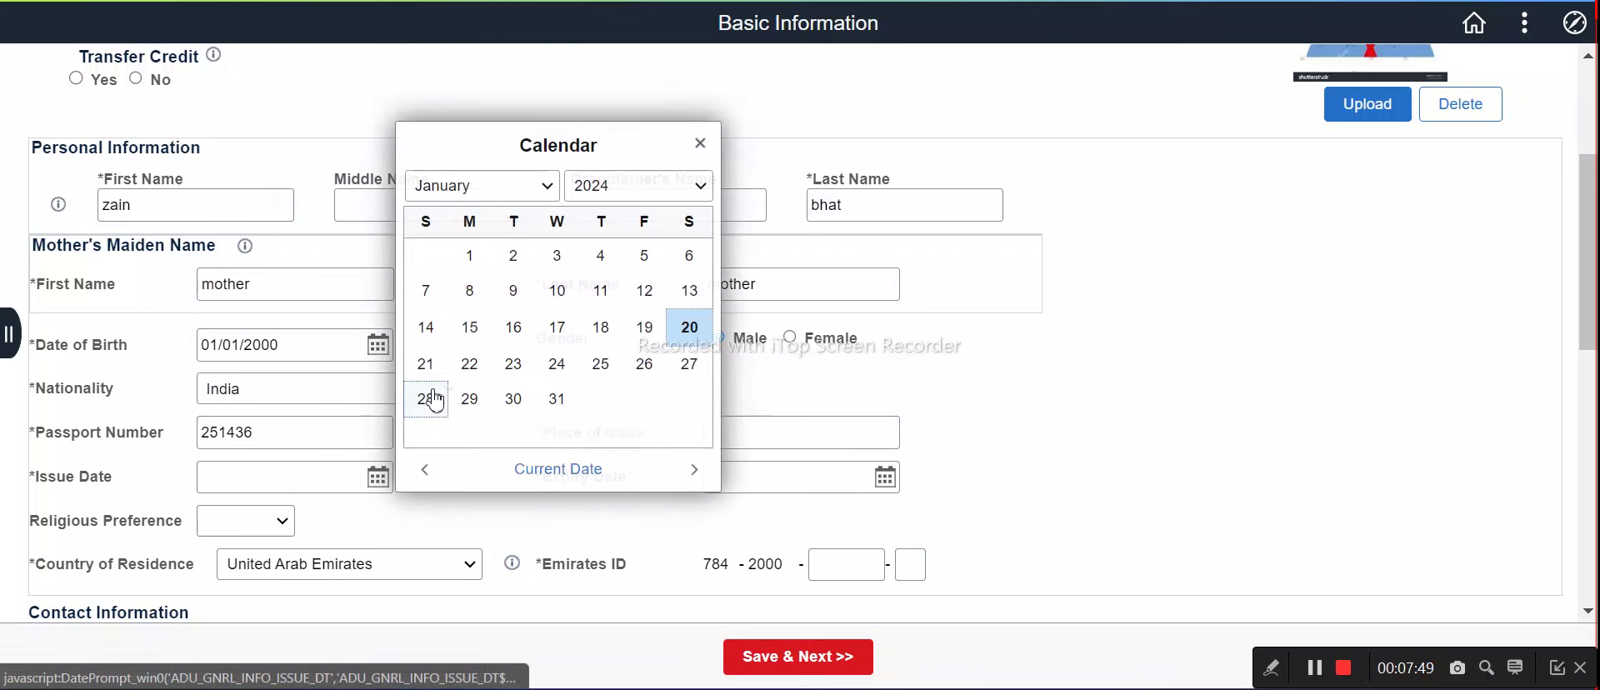
pyautogui.click(614, 186)
pyautogui.scroll(-10, 615, 535)
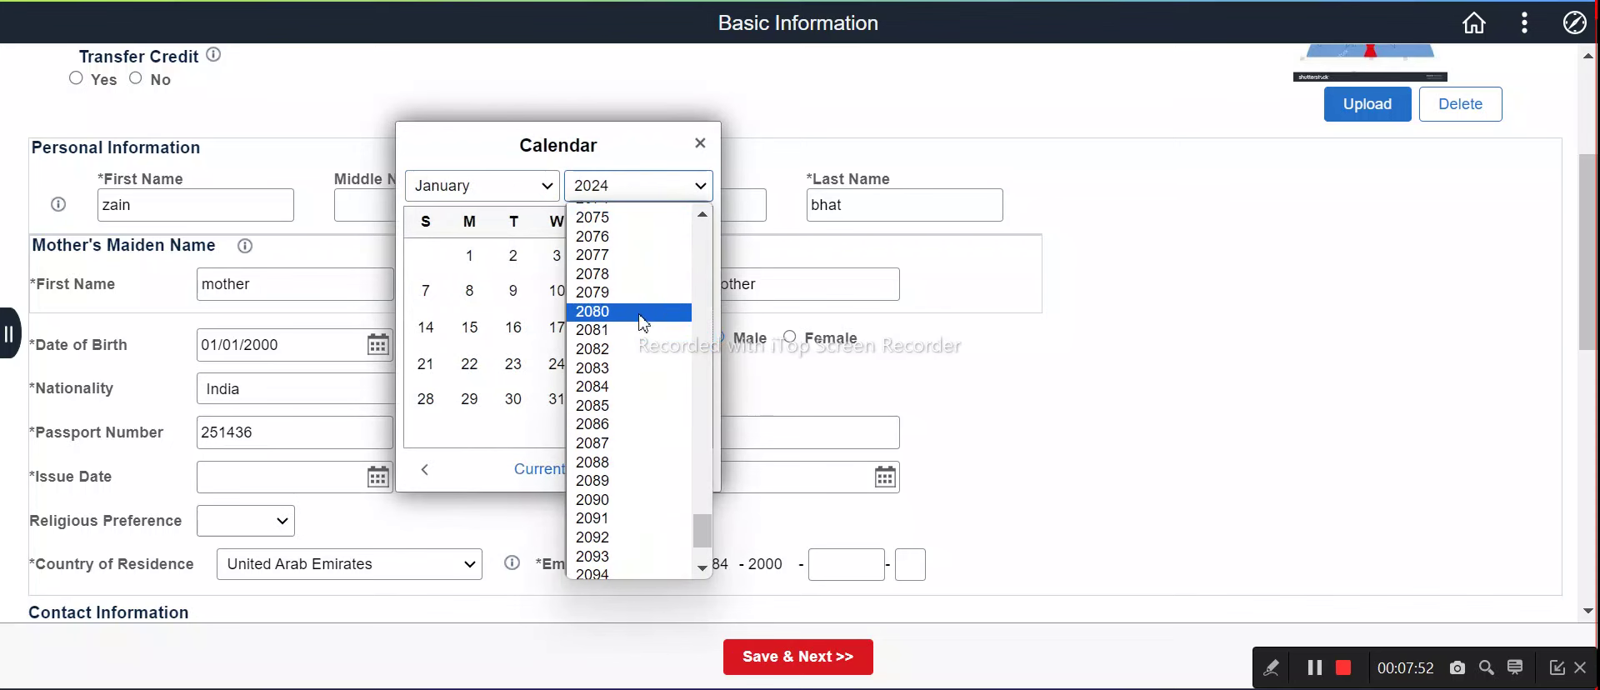
pyautogui.scroll(15, 621, 300)
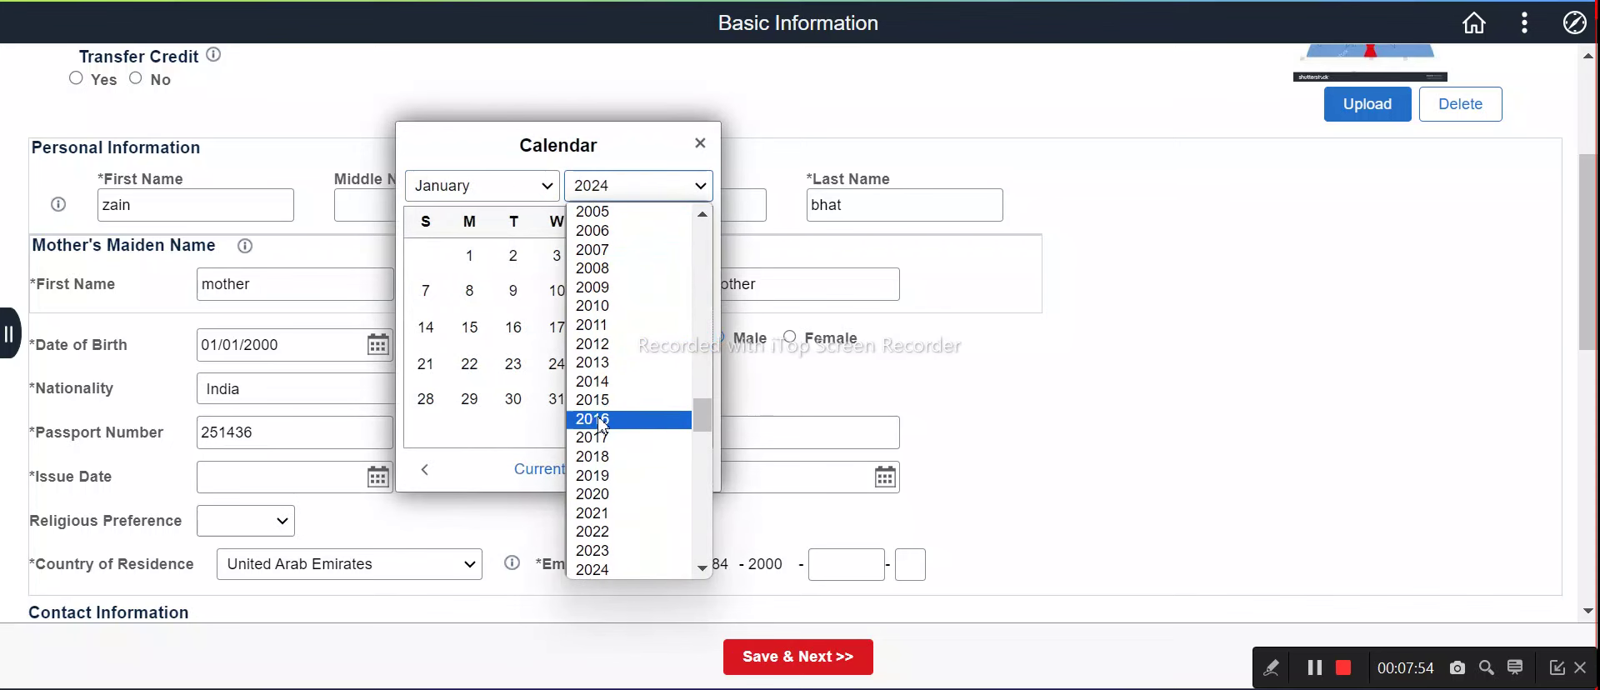
pyautogui.click(607, 533)
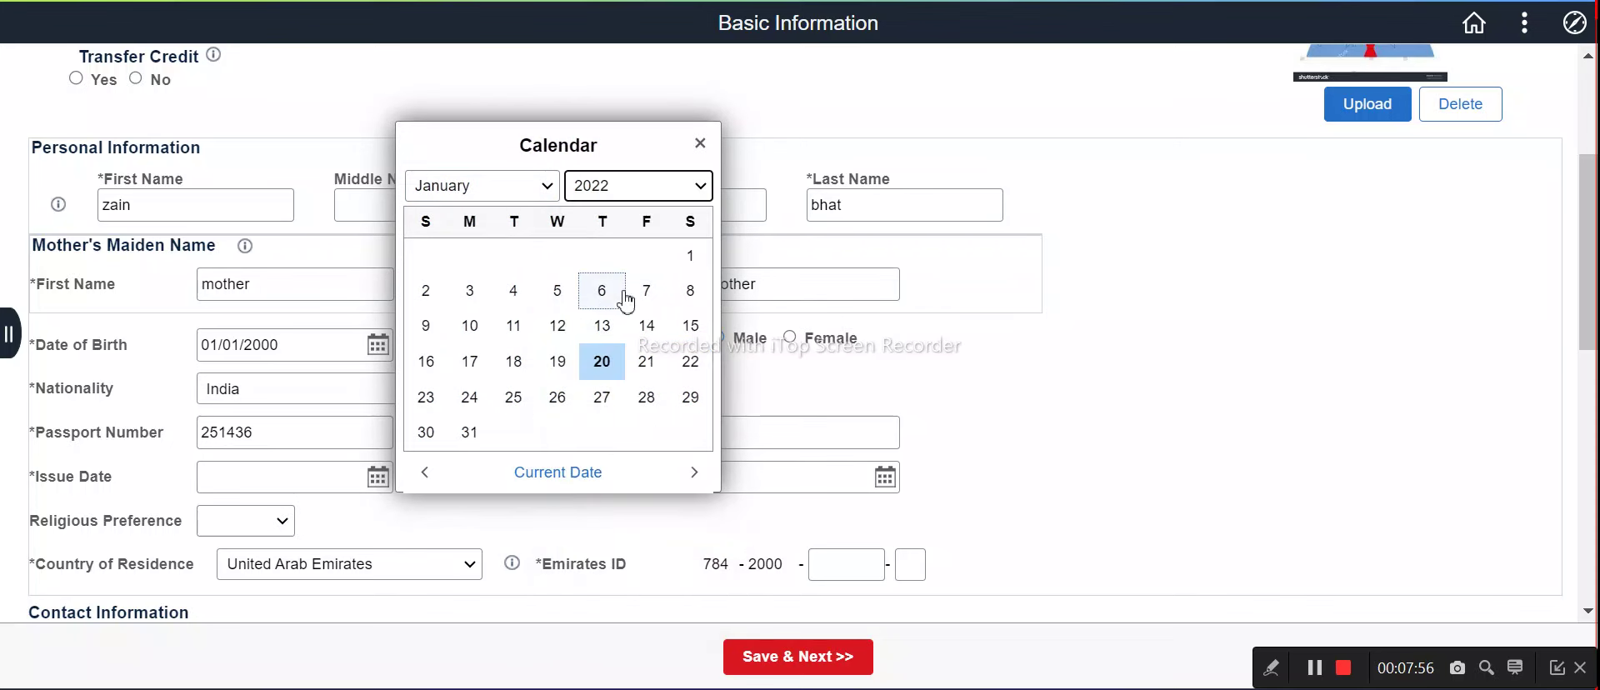
pyautogui.click(689, 256)
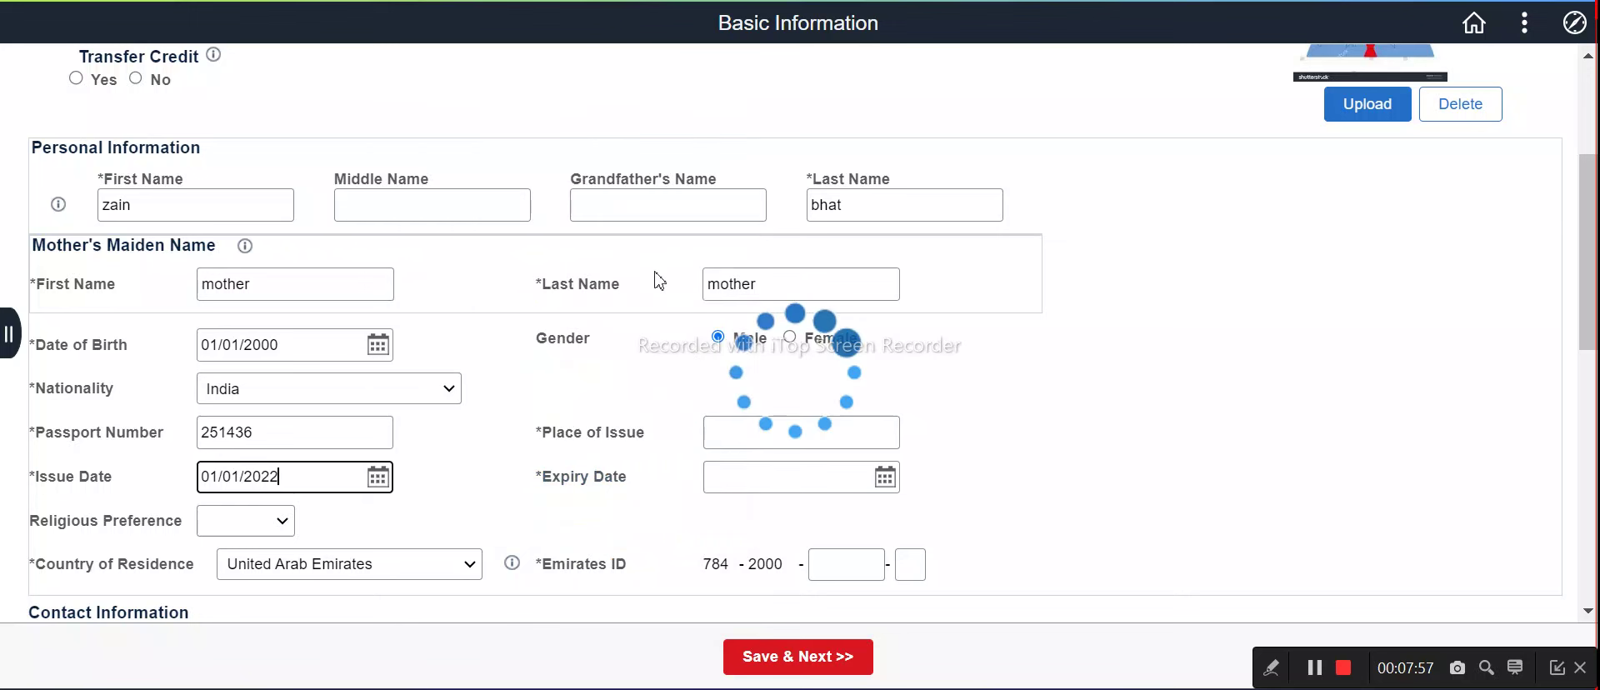
# Step: Enter "india" as the passport's place of issue and set its expiry date to 01/01/2035
pyautogui.click(790, 440)
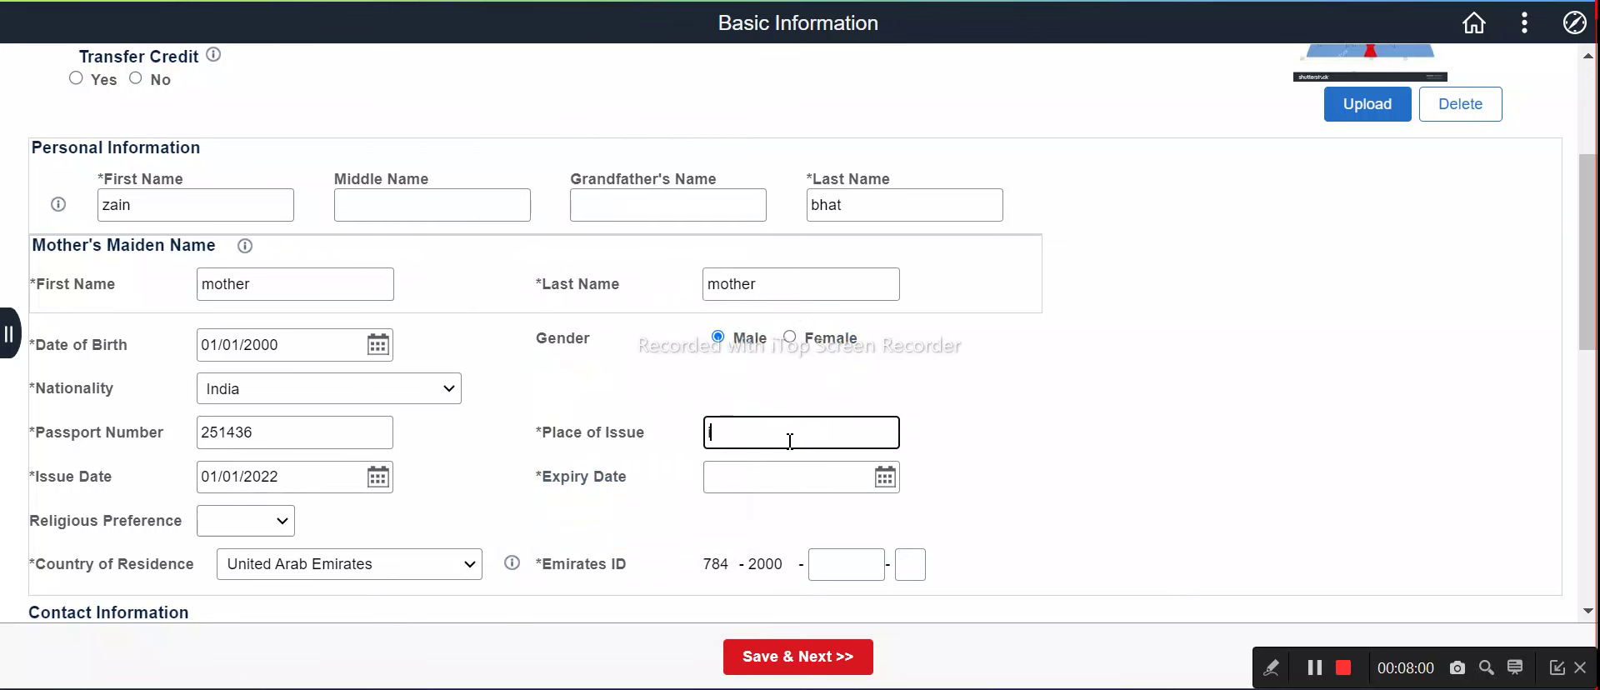
pyautogui.click(885, 477)
pyautogui.click(1158, 190)
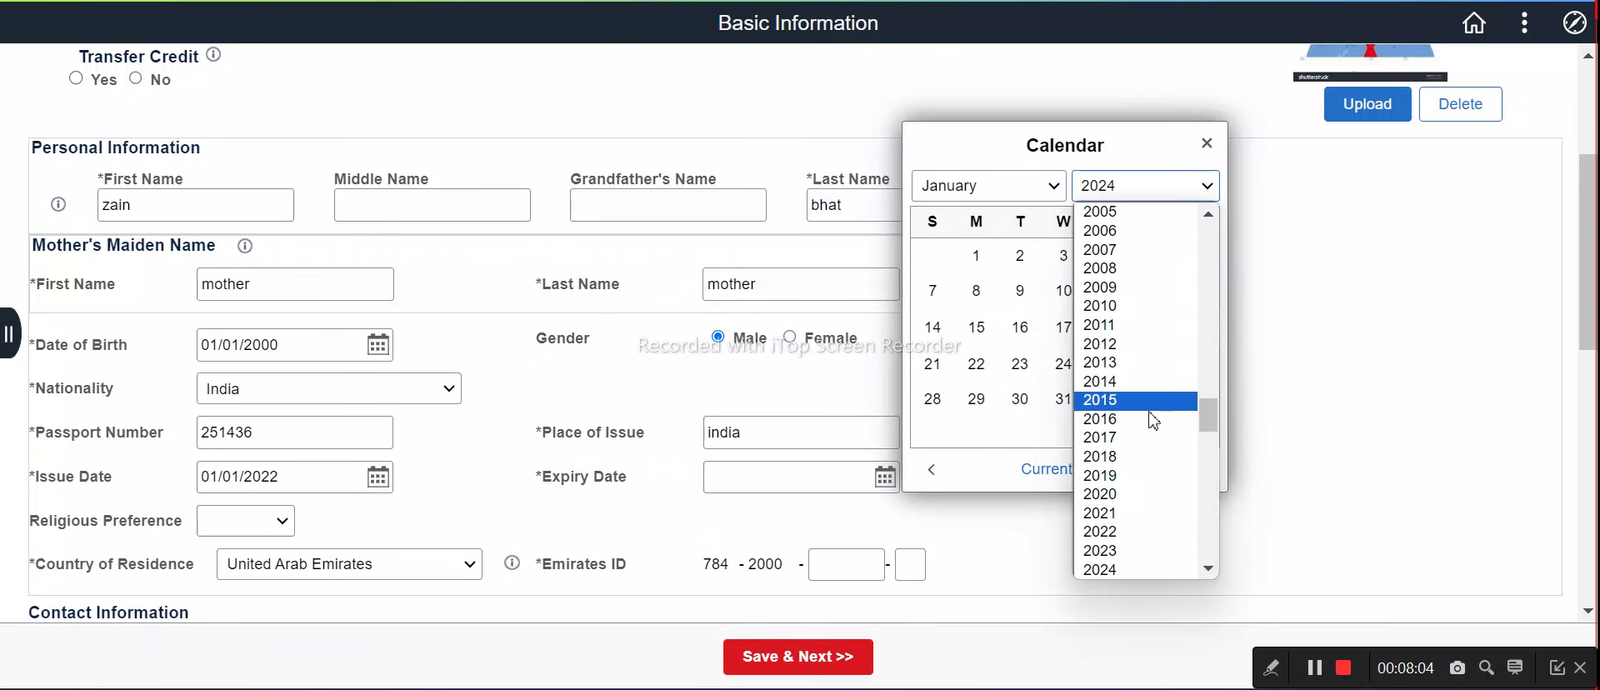
pyautogui.scroll(-6, 1152, 455)
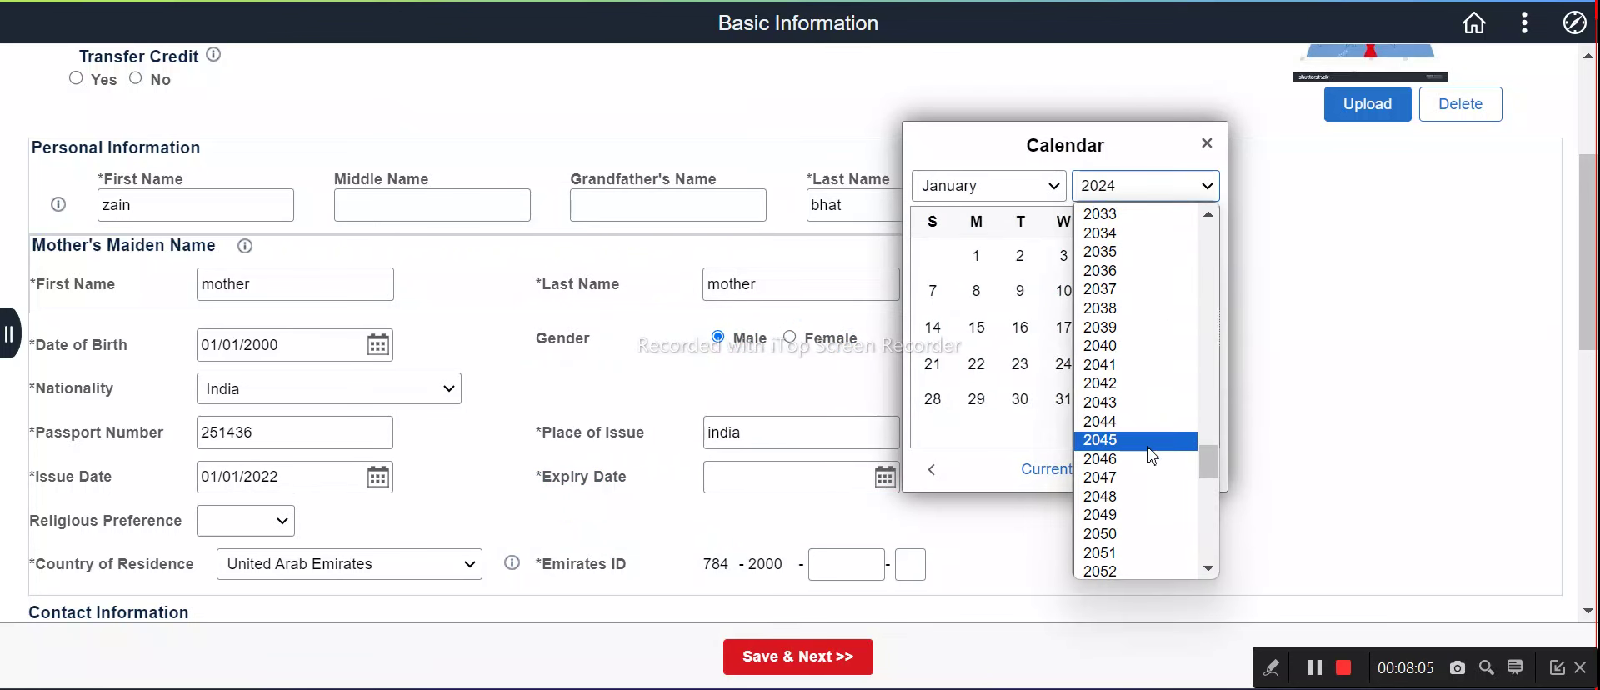
pyautogui.click(1116, 251)
pyautogui.click(976, 255)
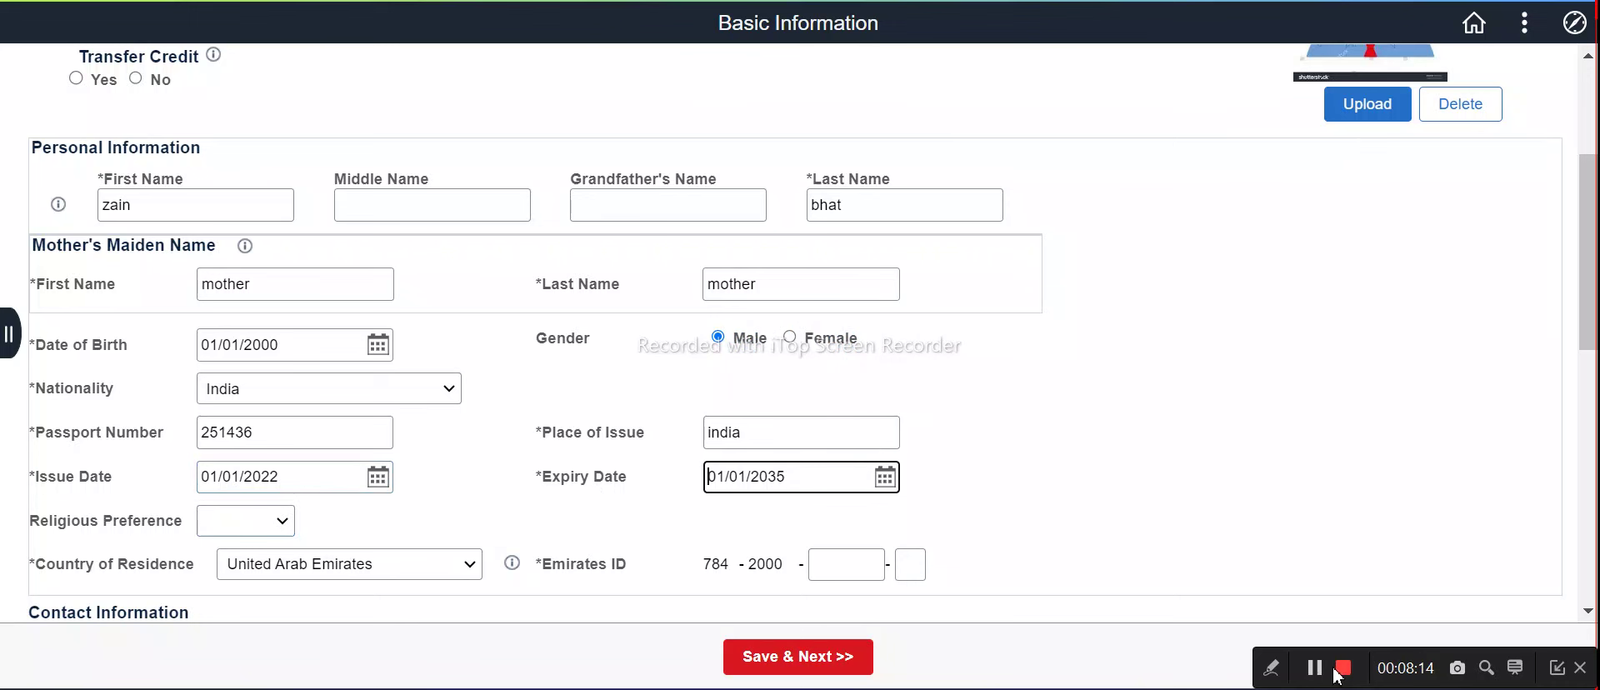
# Step: Set the religious preference to Islamic and the country of residence to India
pyautogui.click(261, 528)
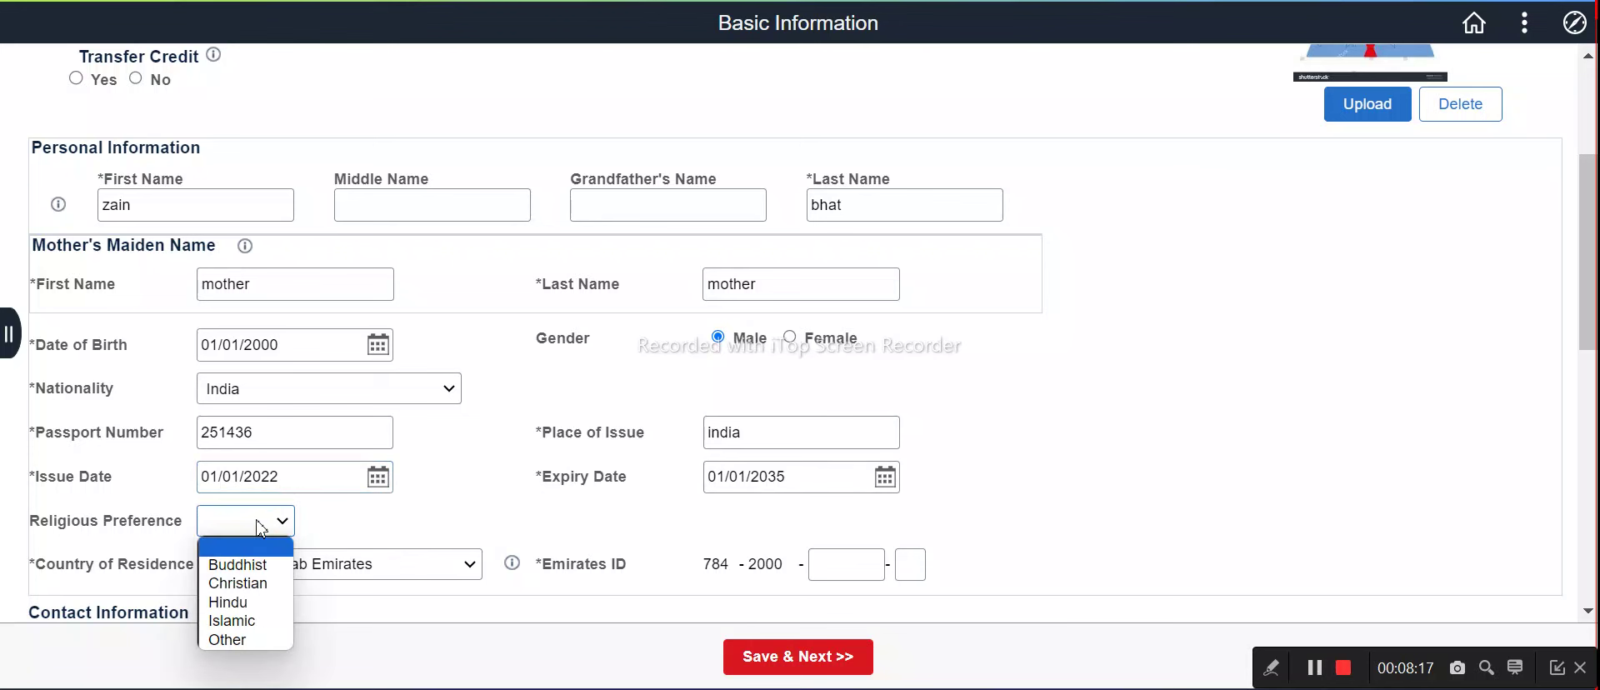
pyautogui.click(237, 618)
pyautogui.scroll(-3, 331, 563)
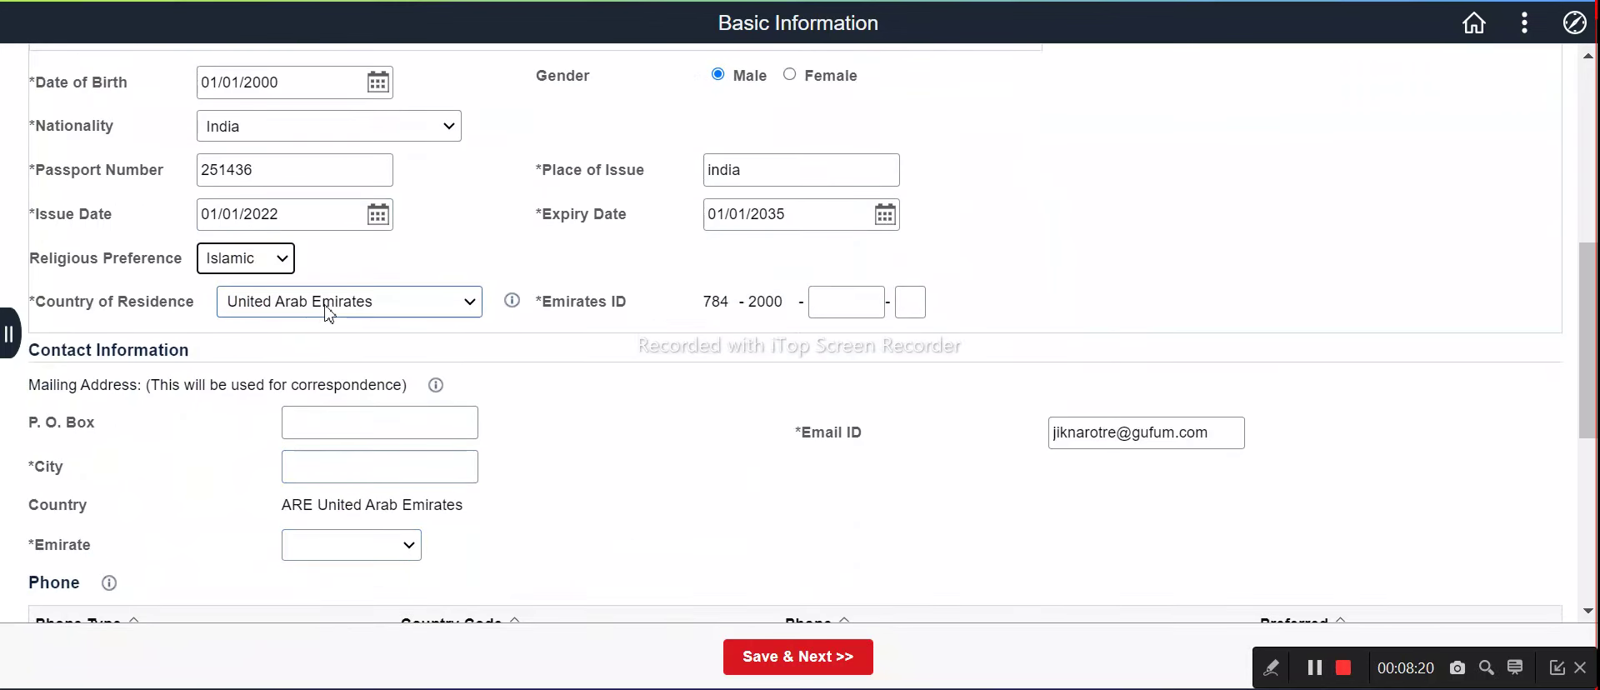
pyautogui.click(327, 314)
pyautogui.scroll(7, 333, 154)
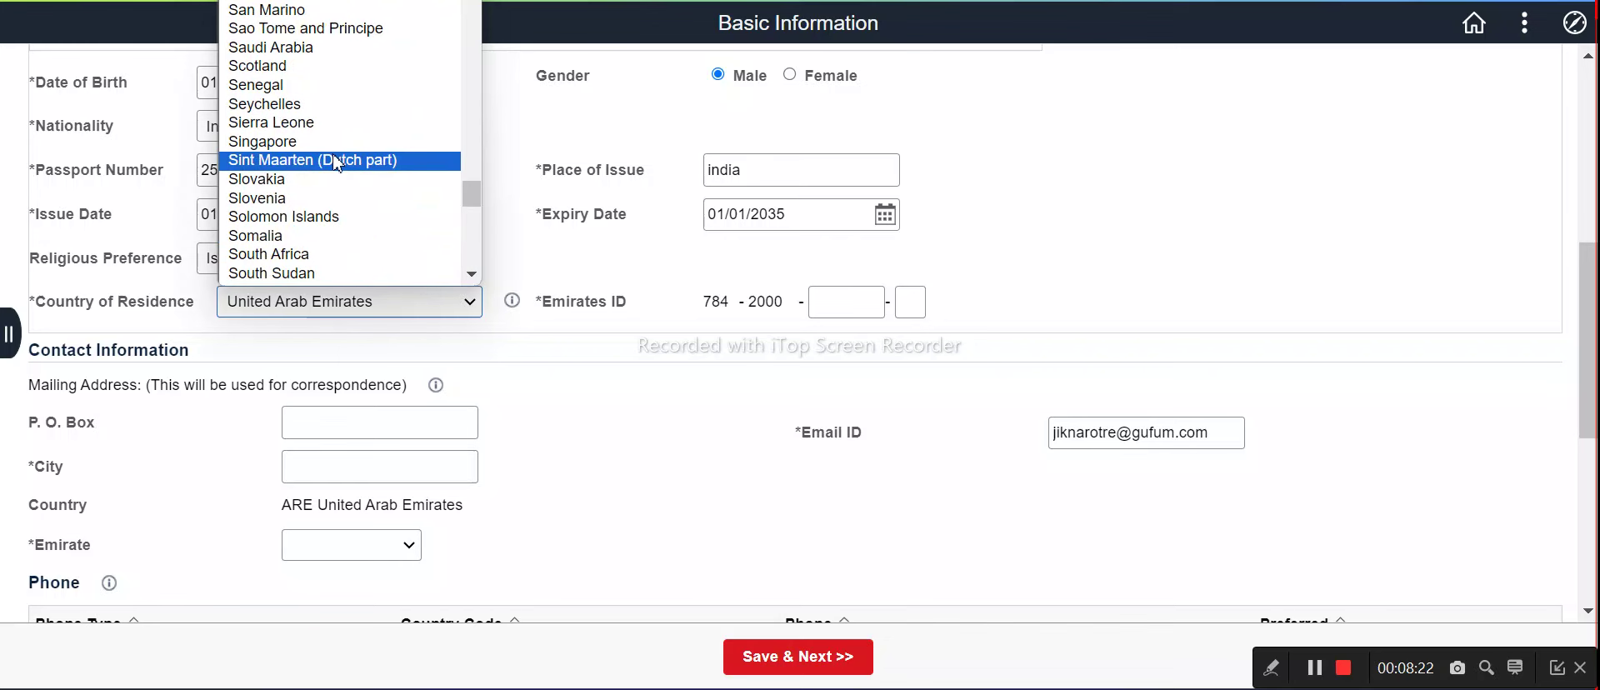
pyautogui.scroll(5, 335, 166)
pyautogui.scroll(20, 331, 166)
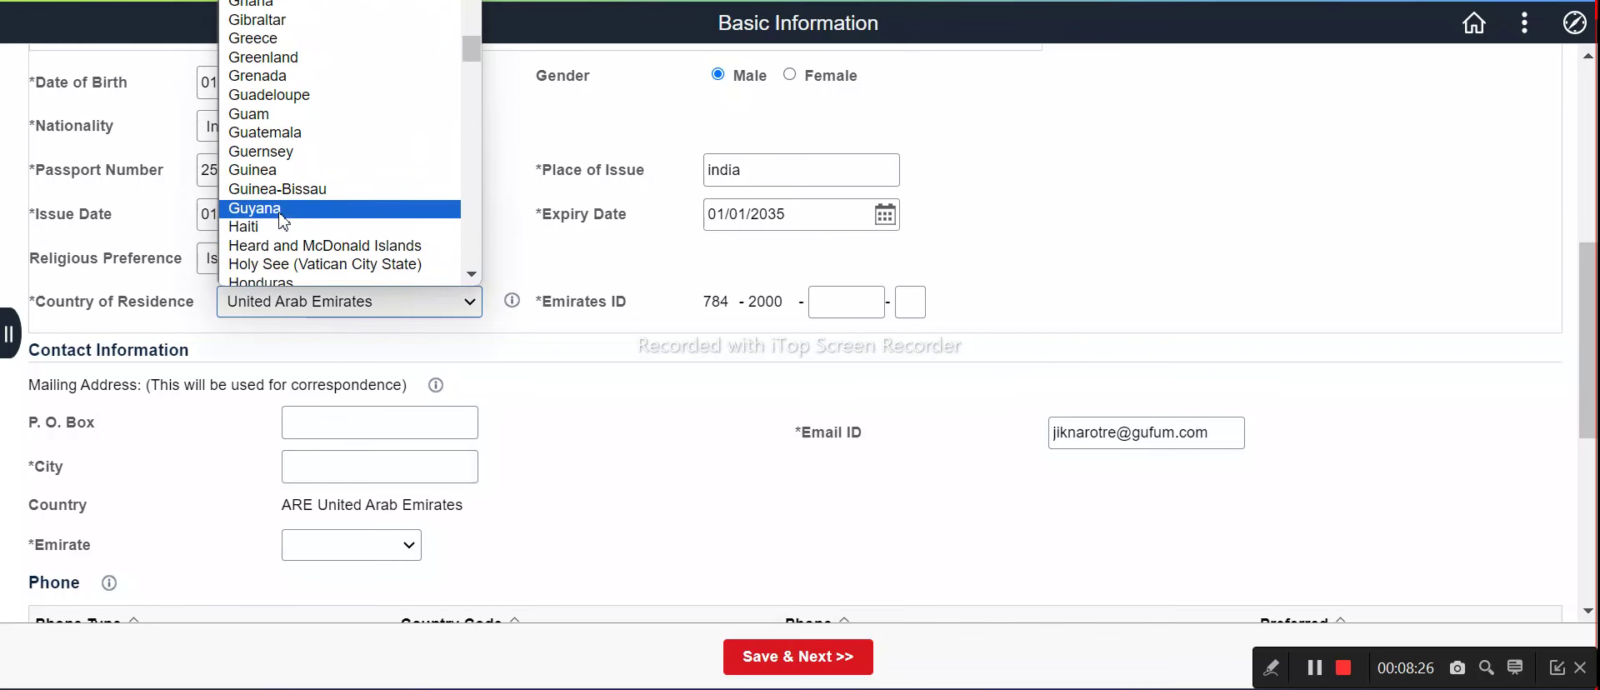
pyautogui.scroll(17, 287, 219)
pyautogui.scroll(-17, 281, 222)
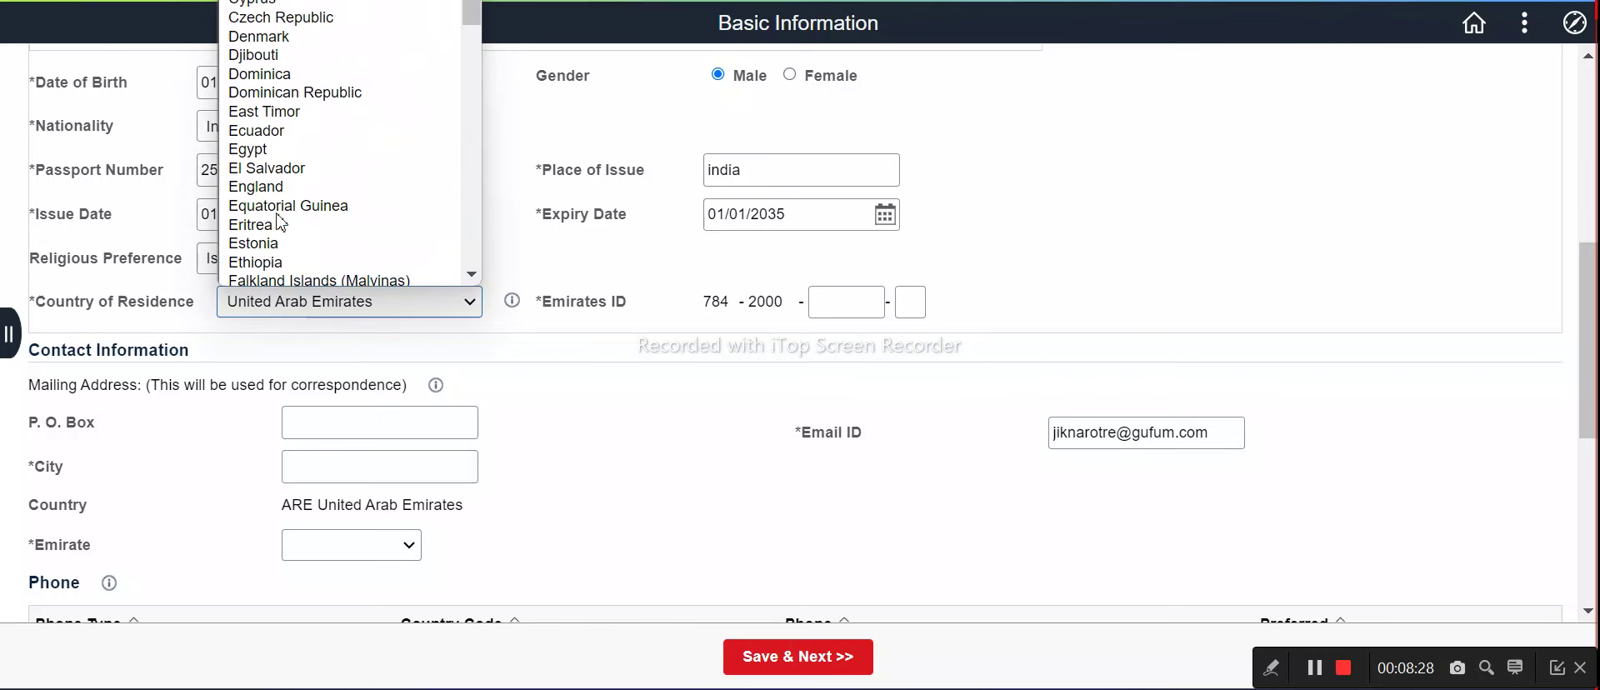
pyautogui.scroll(-5, 281, 222)
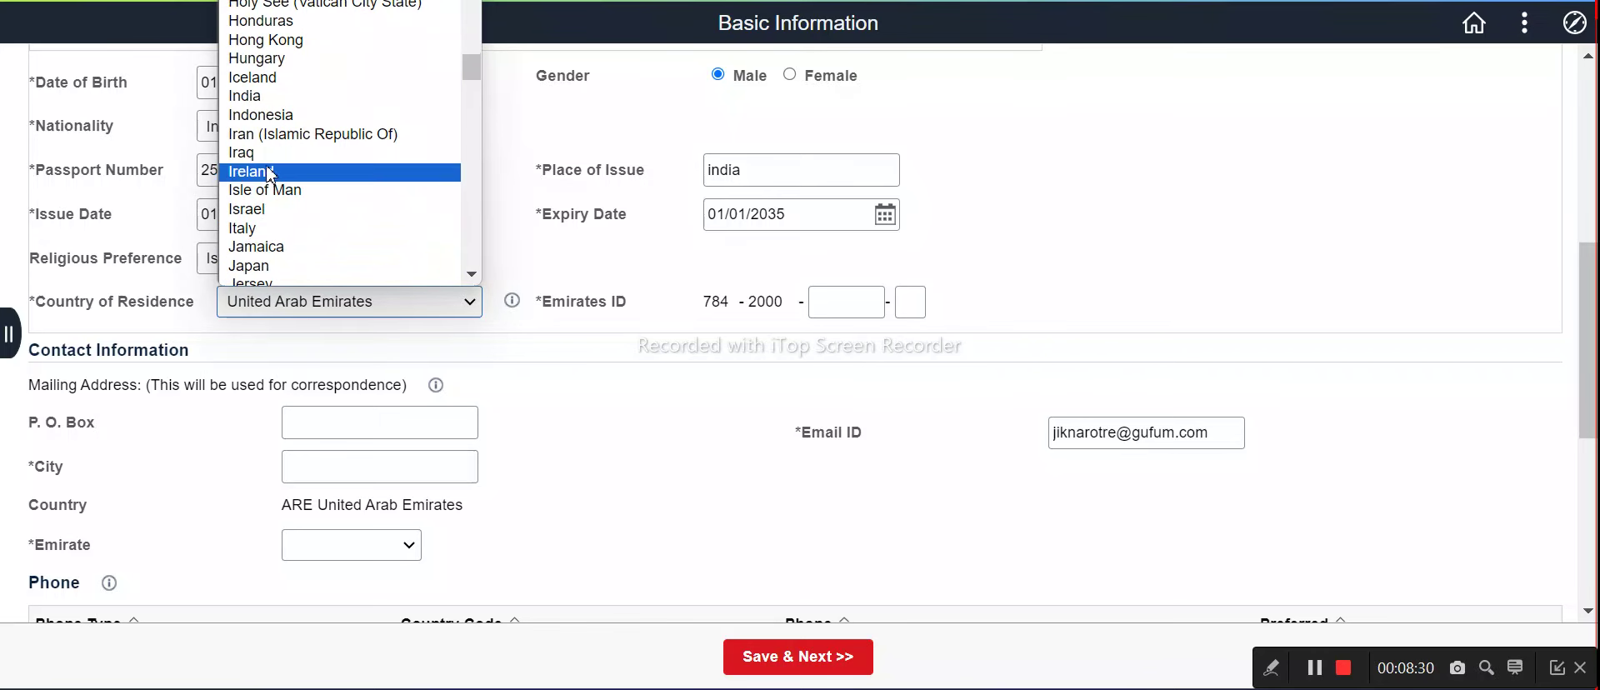
pyautogui.click(287, 100)
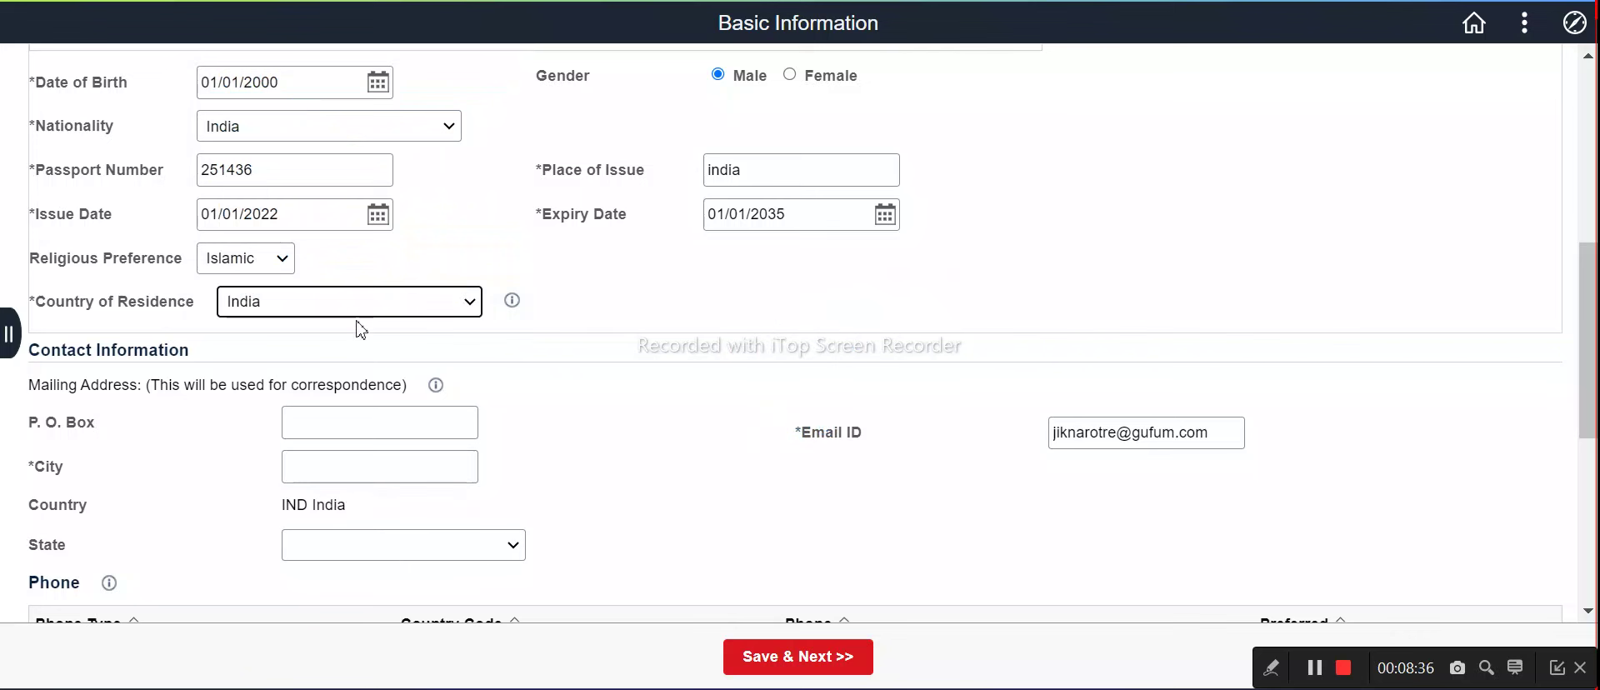
# Step: Enter "delhi" as the city of the mailing address in the contact information
pyautogui.scroll(-3, 495, 390)
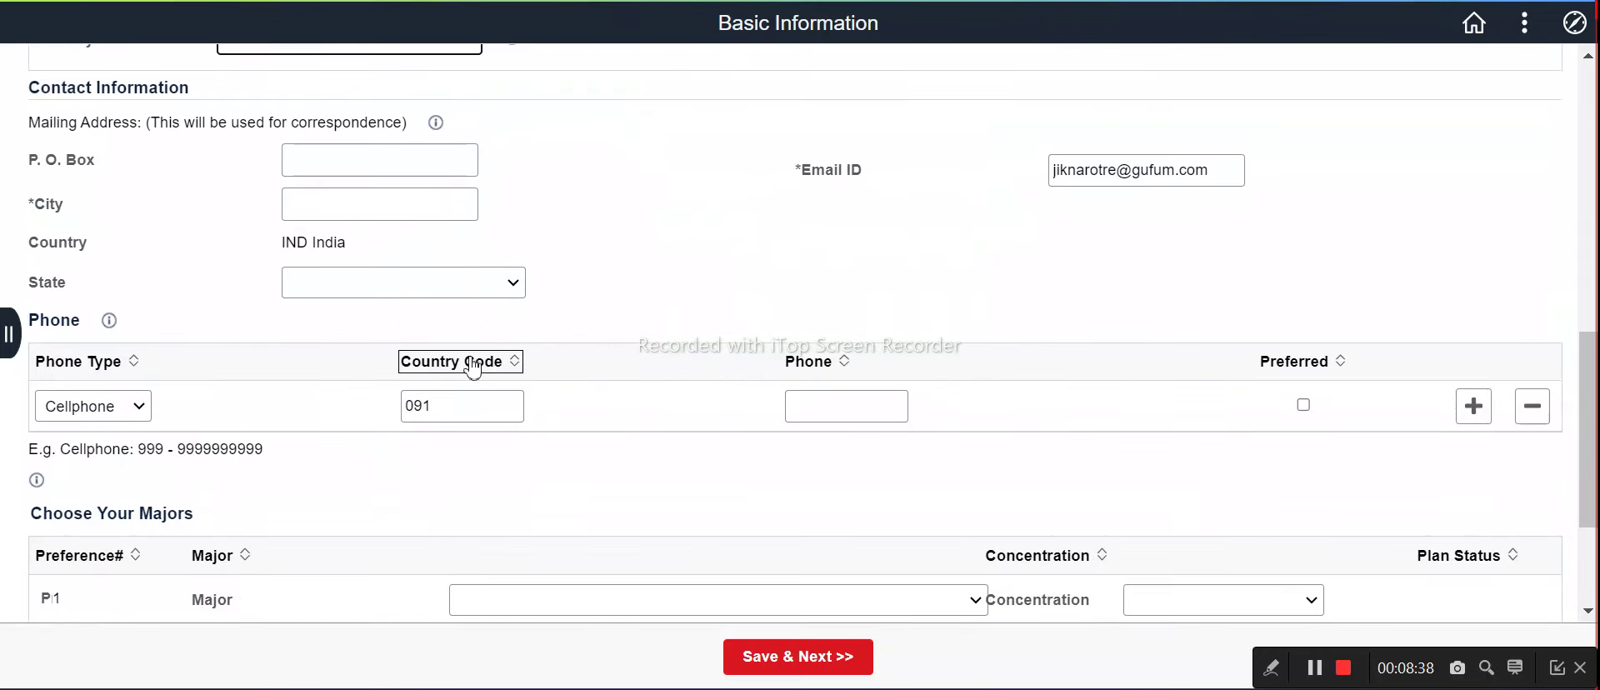
pyautogui.scroll(2, 386, 335)
pyautogui.click(385, 290)
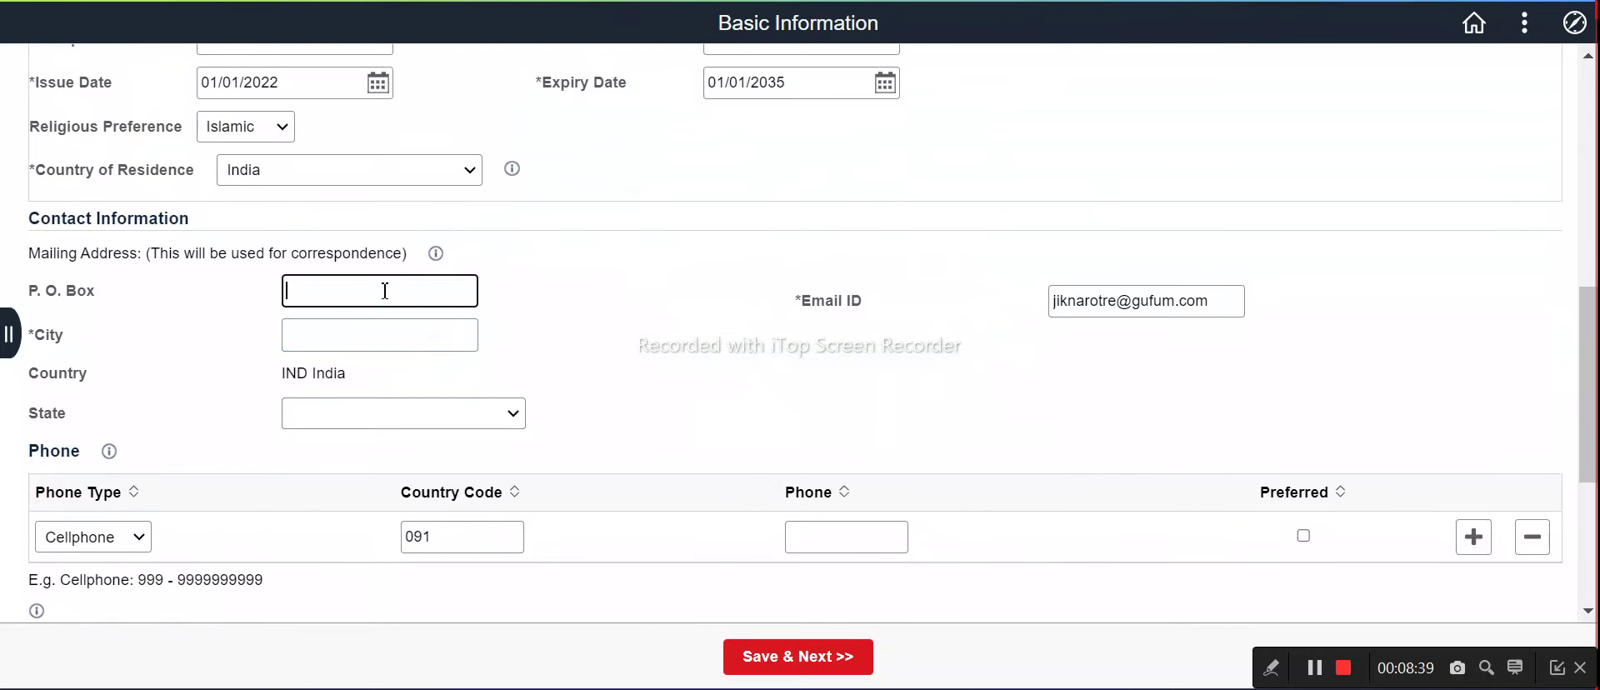
pyautogui.click(399, 342)
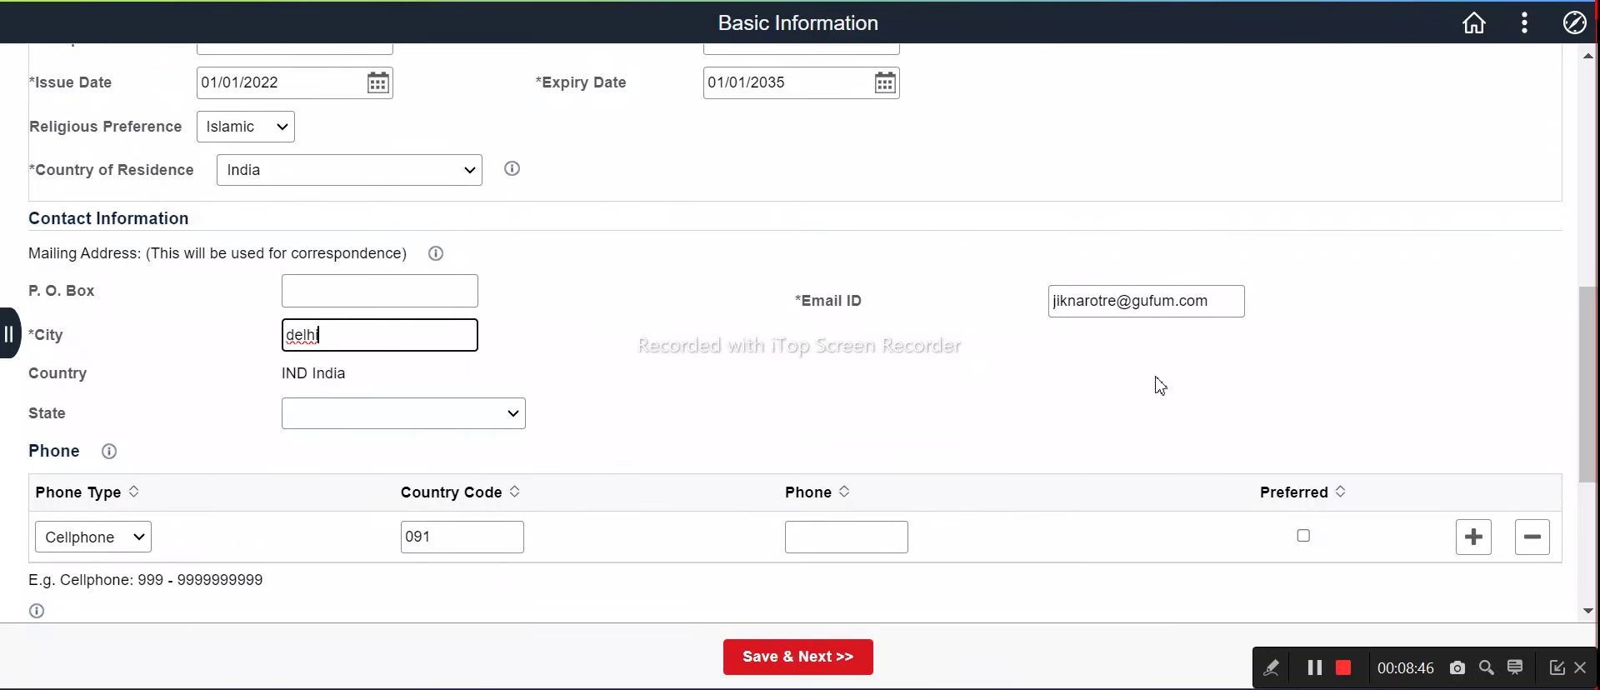
pyautogui.click(300, 417)
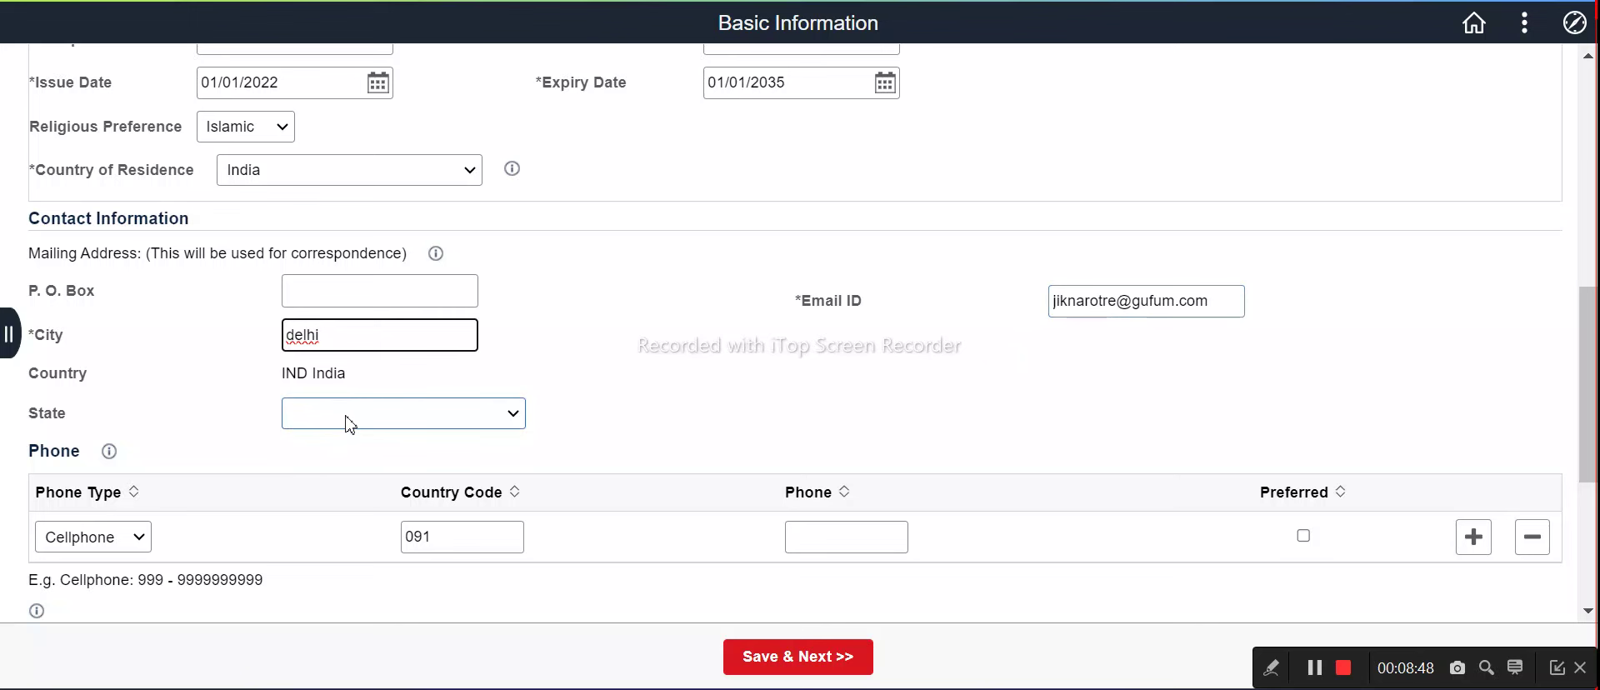
pyautogui.scroll(-2, 310, 406)
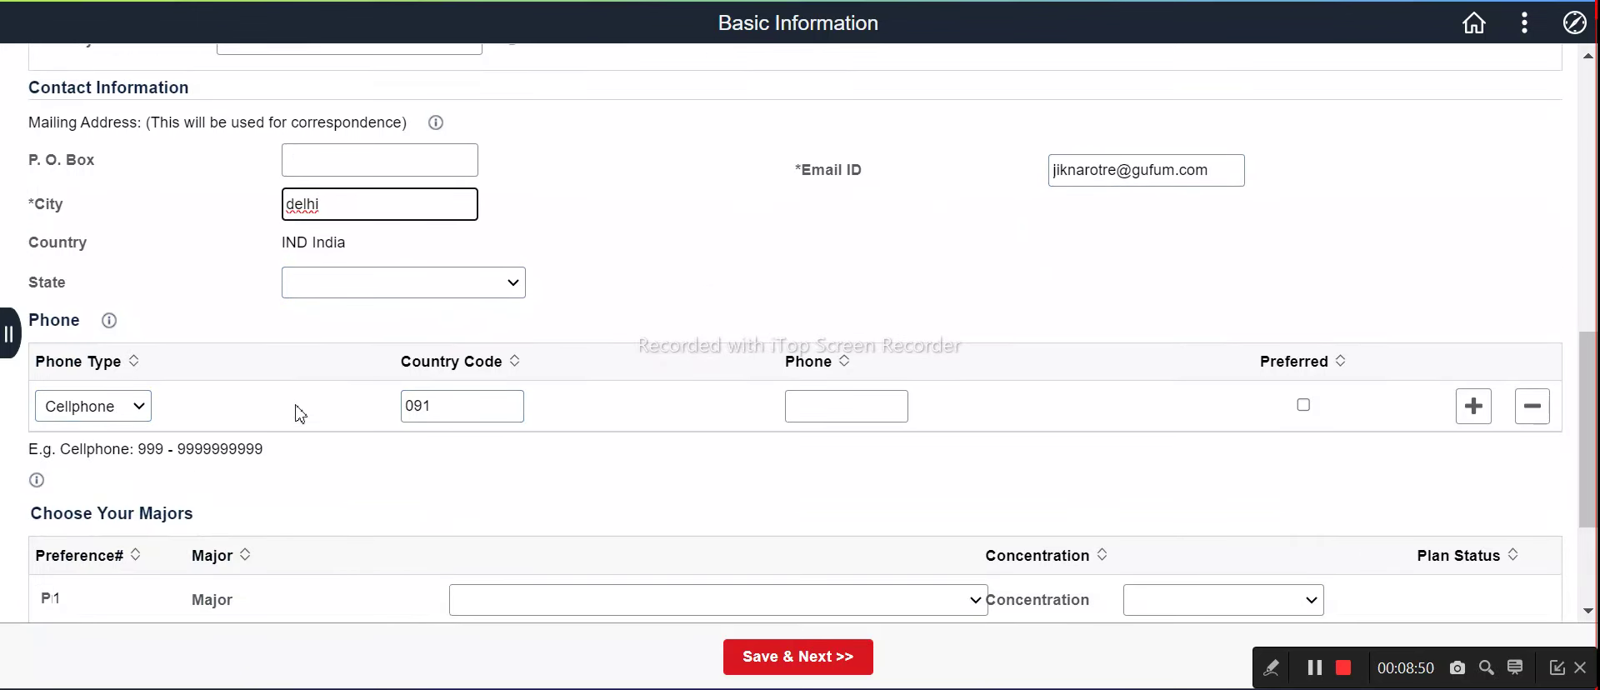
# Step: Choose Bachelor of Science in Civil Engineering as the first-preference major, leaving its concentration blank
pyautogui.scroll(-2, 1409, 450)
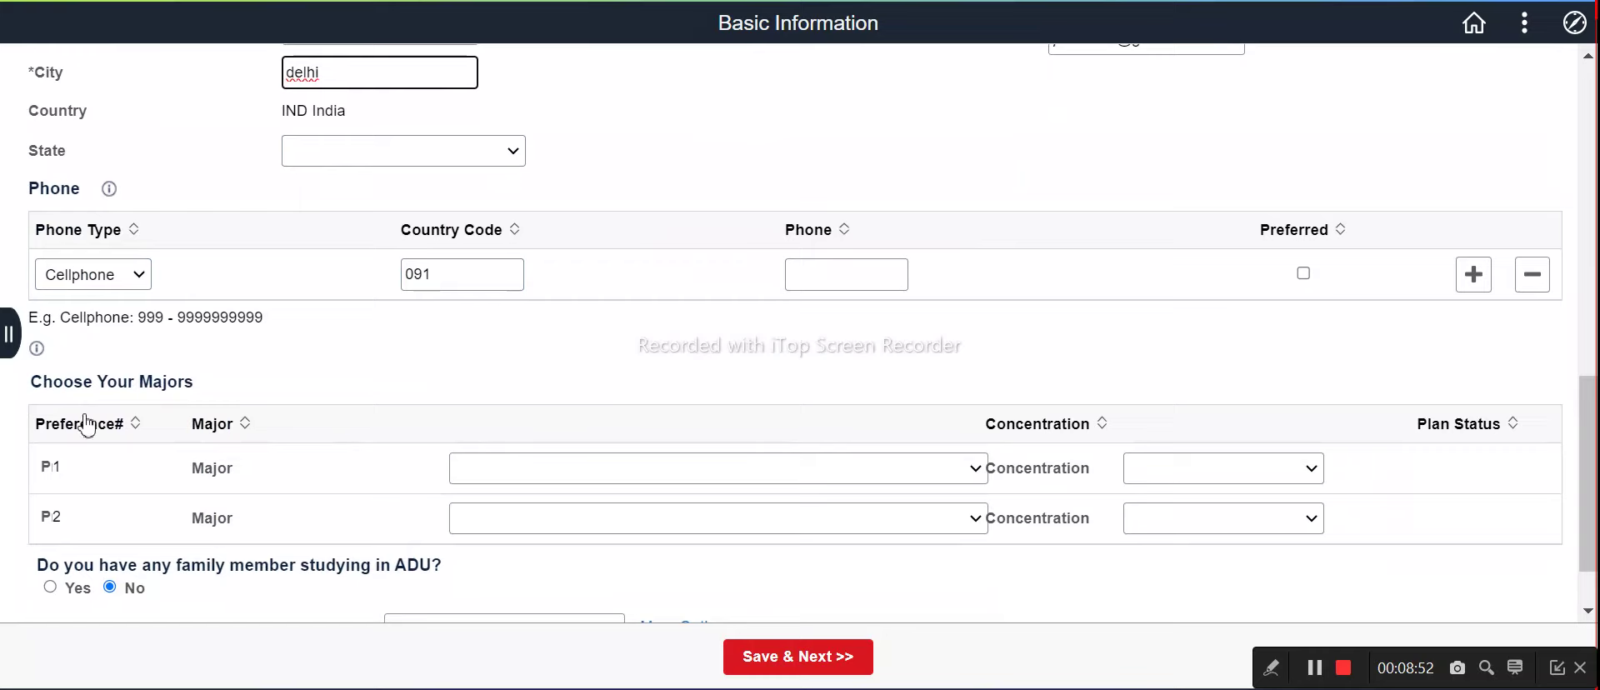
pyautogui.scroll(-2, 87, 425)
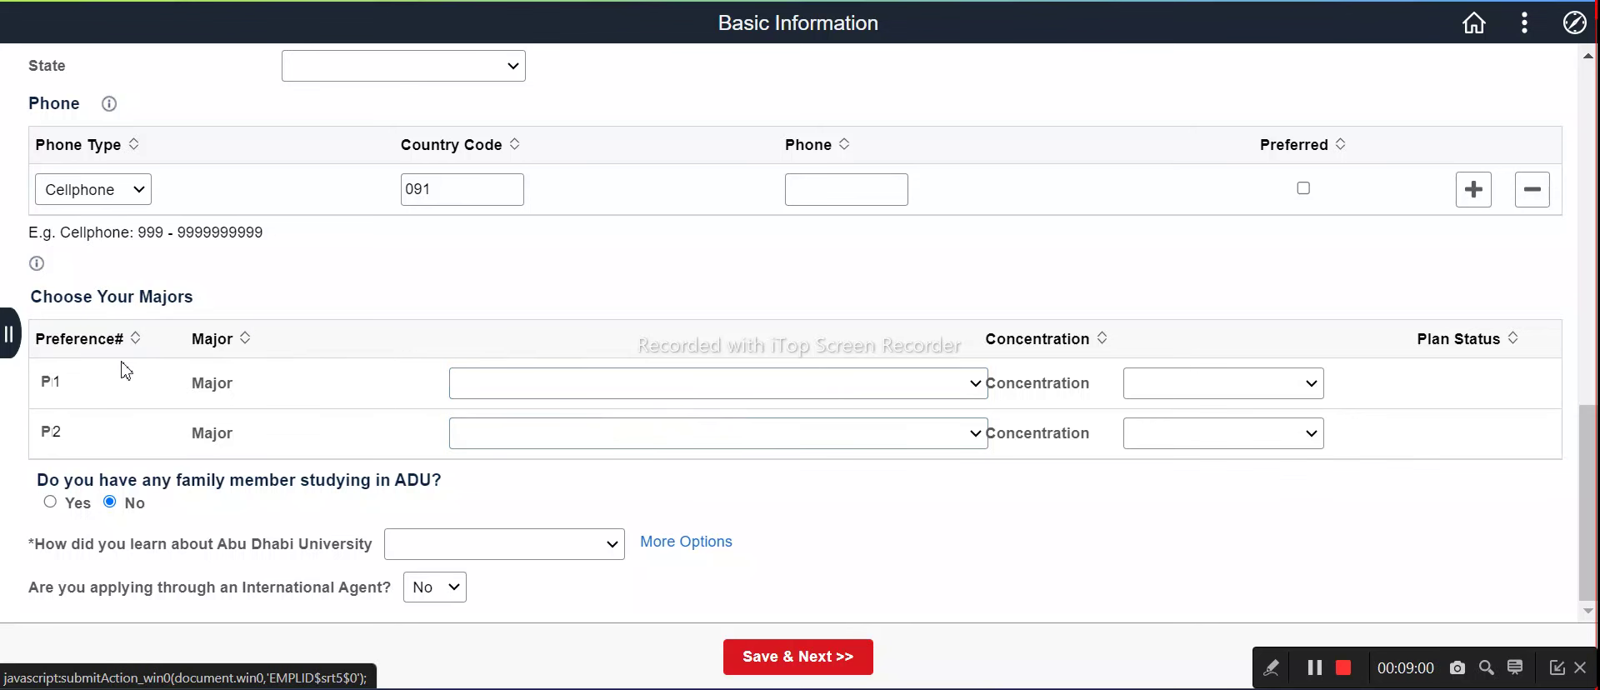
pyautogui.click(710, 391)
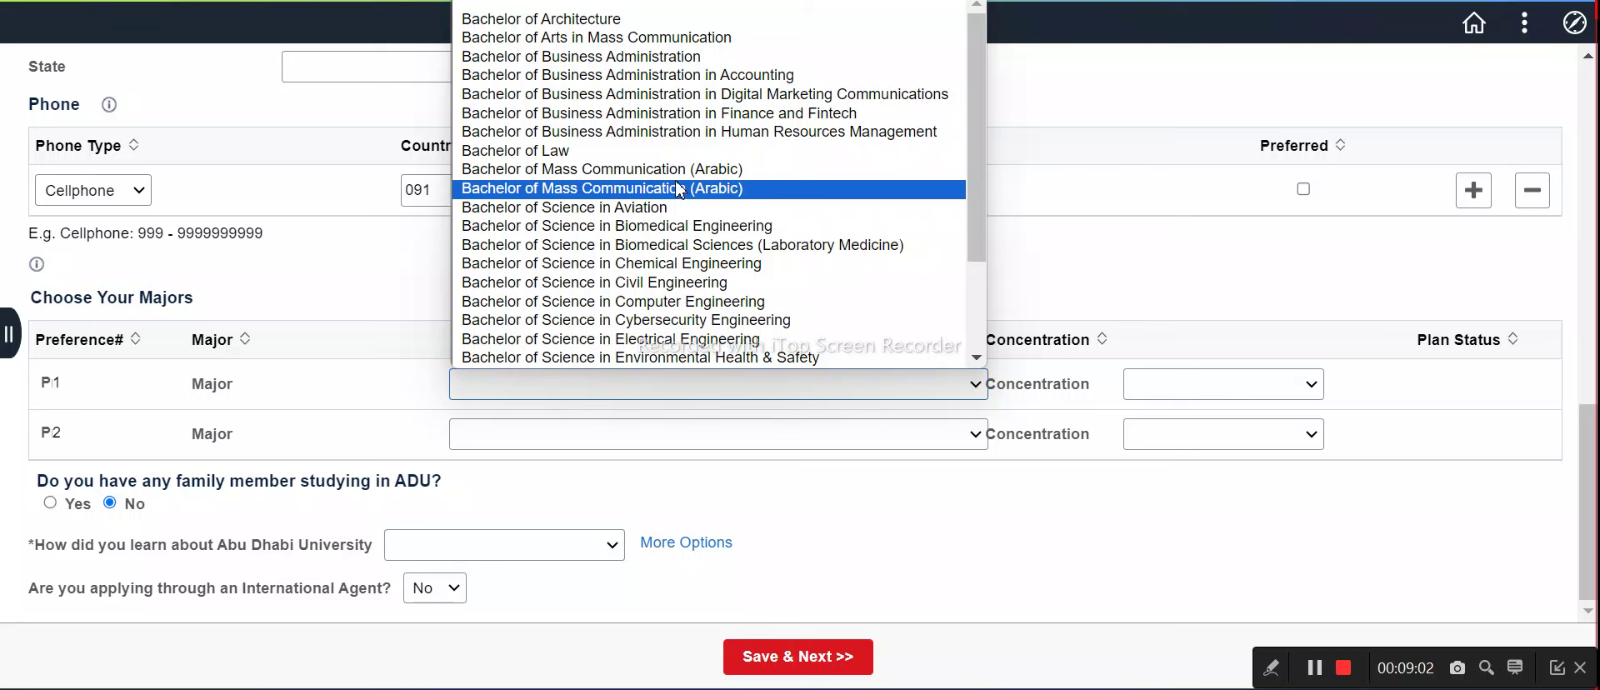
pyautogui.click(665, 283)
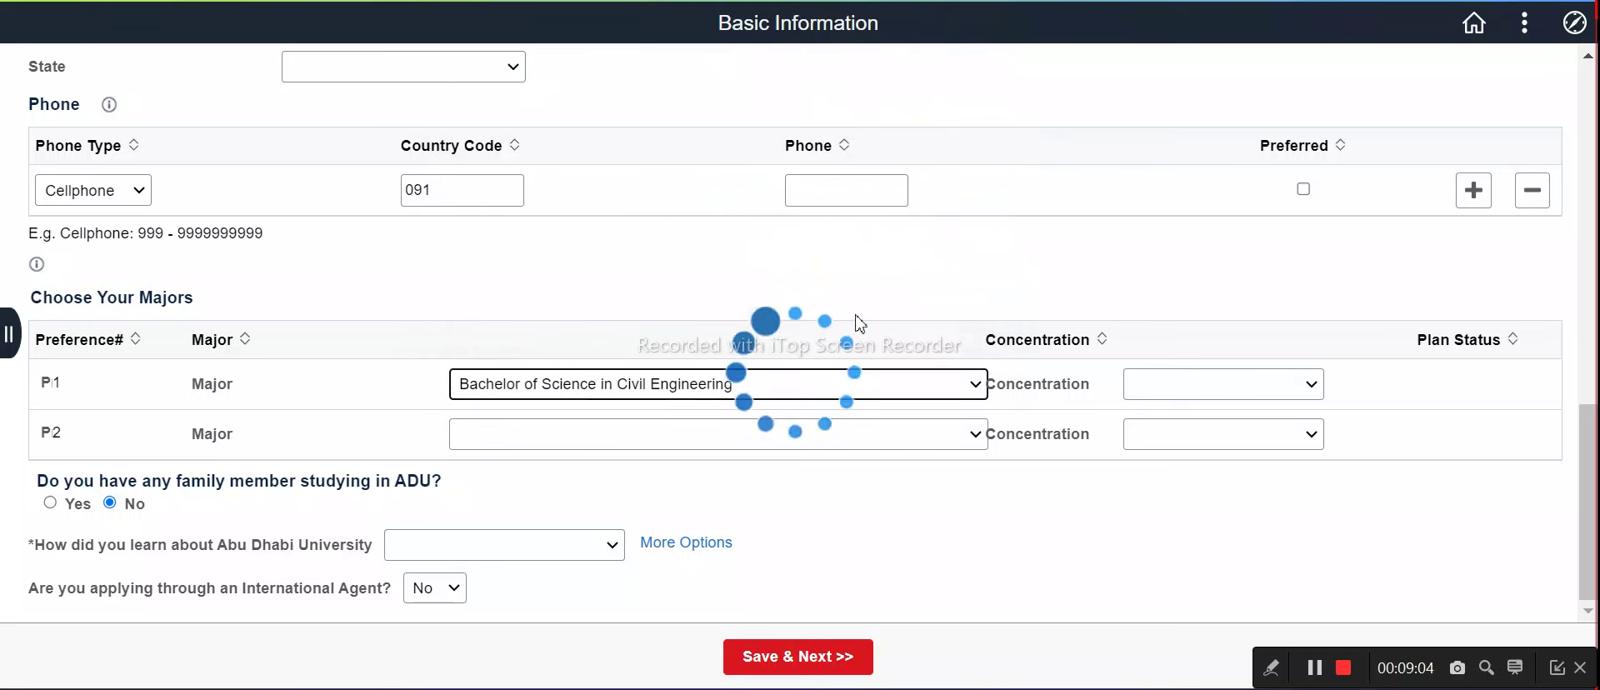
pyautogui.click(1169, 390)
pyautogui.click(1179, 414)
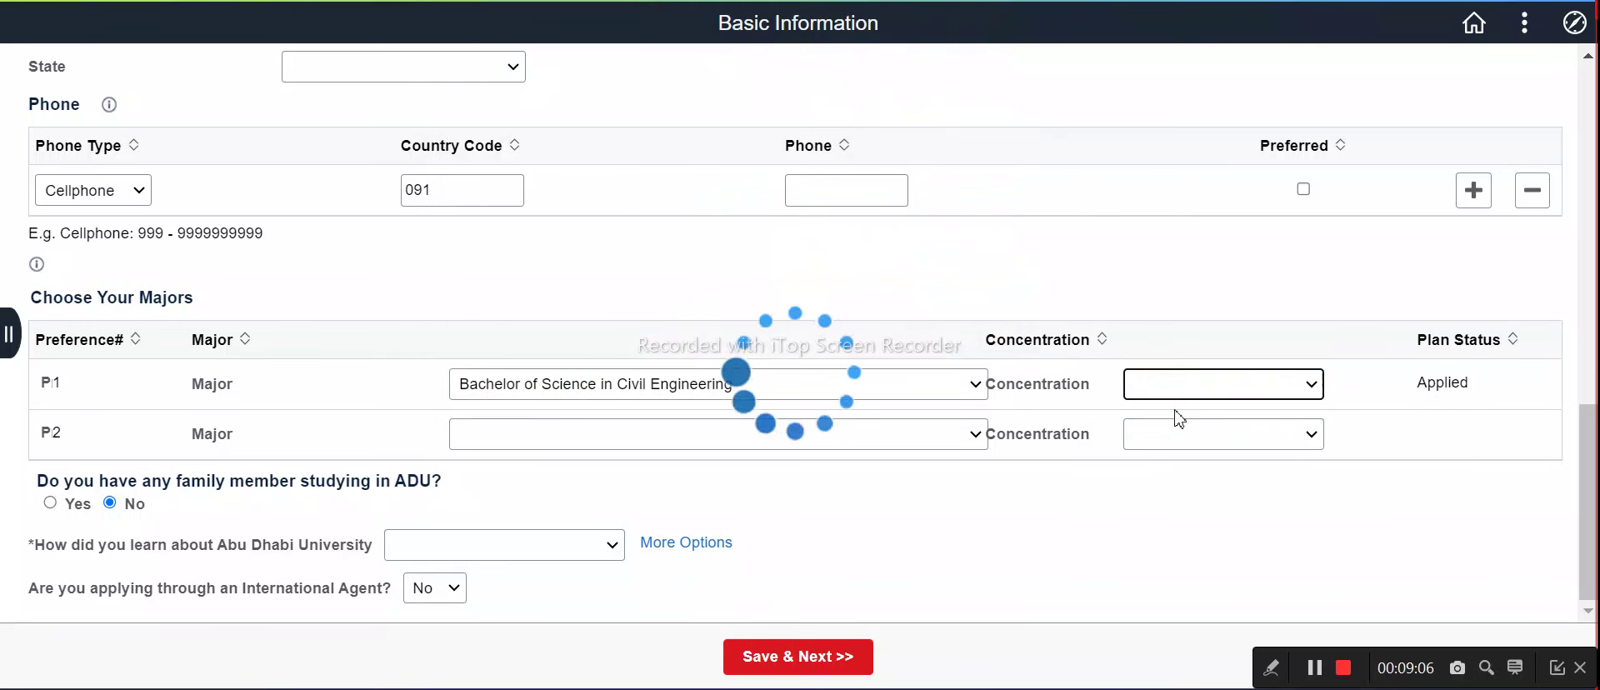
pyautogui.click(1142, 385)
pyautogui.click(1172, 435)
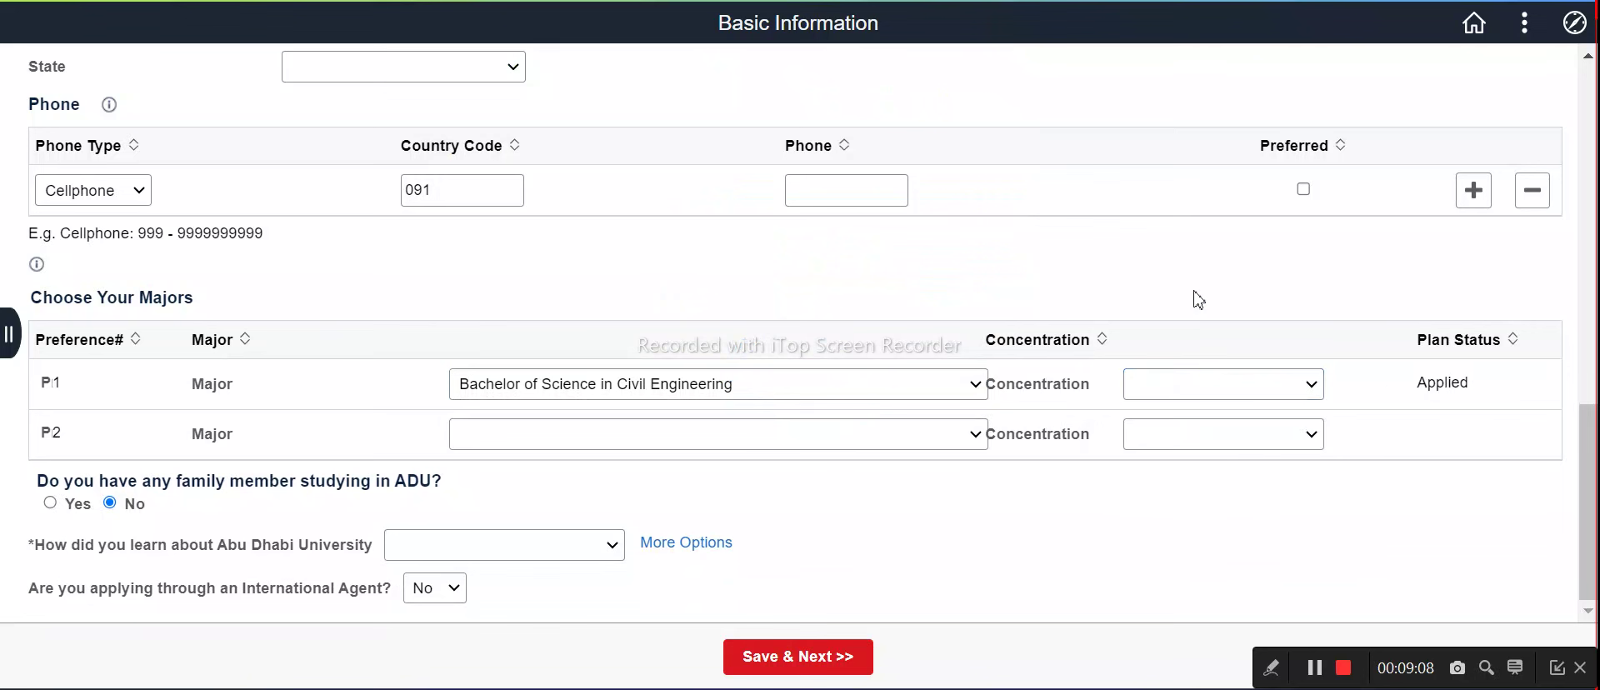
# Step: Choose Bachelor of Science in Environmental Health & Safety as the second-preference major, leaving its concentration blank
pyautogui.click(761, 434)
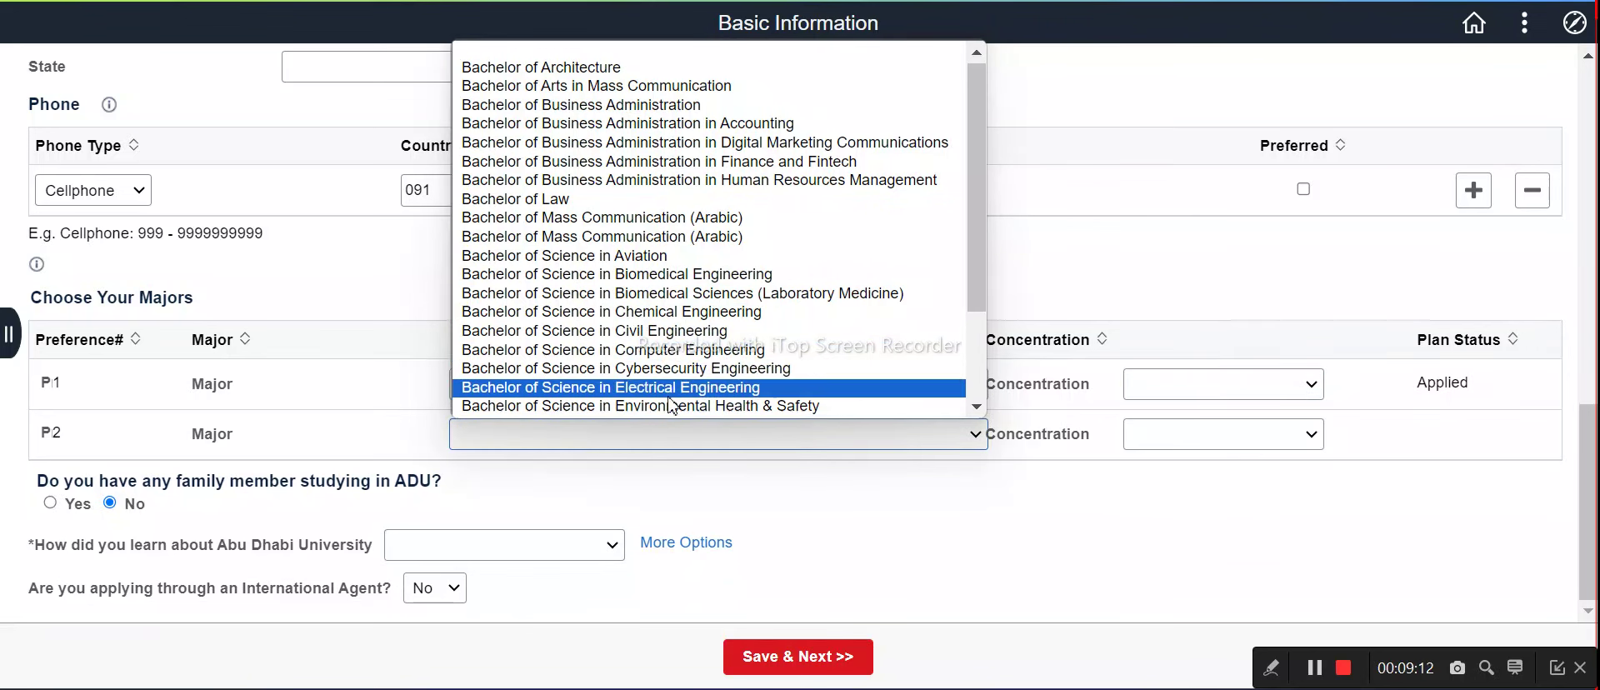
pyautogui.scroll(-2, 664, 400)
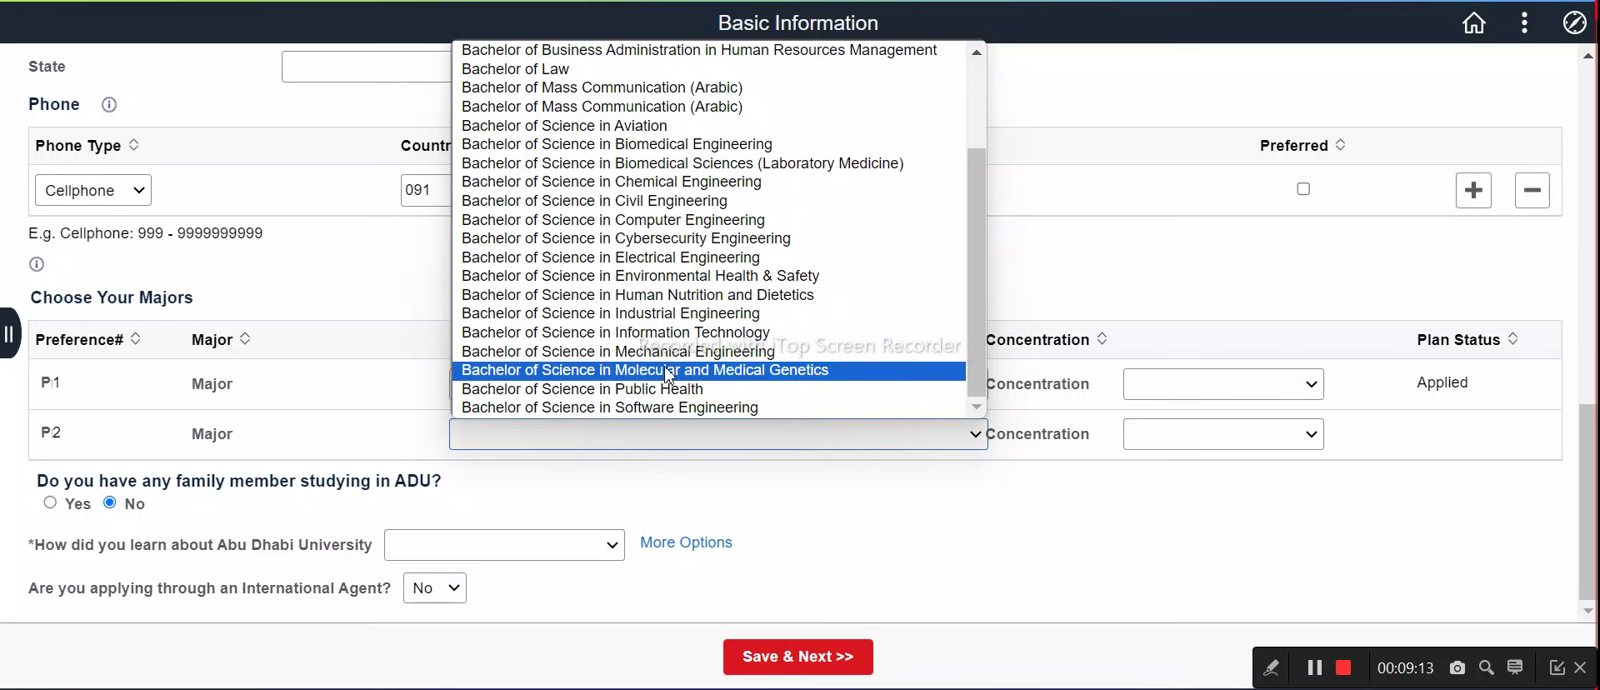
pyautogui.click(677, 278)
pyautogui.click(1278, 446)
pyautogui.click(1304, 511)
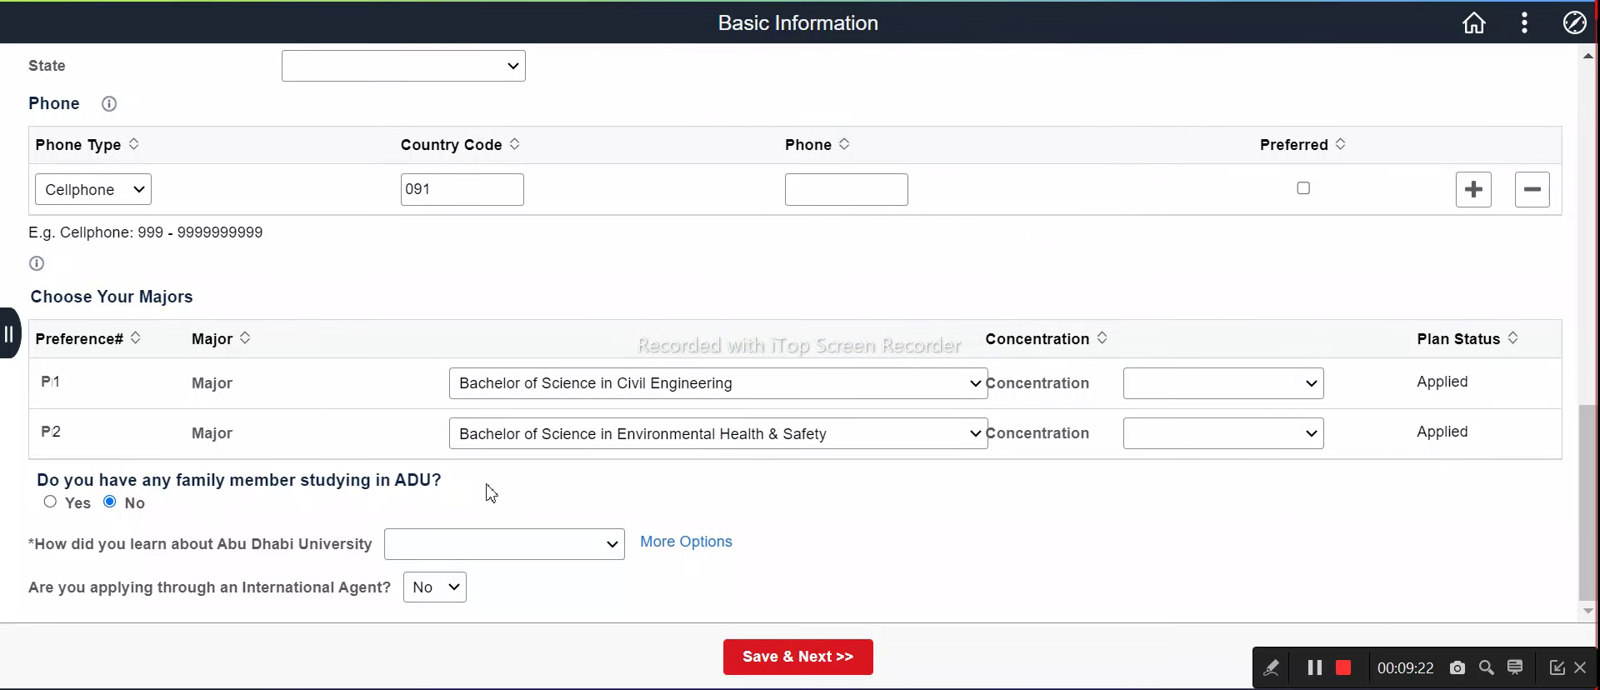
# Step: Set how the applicant learned about Abu Dhabi University to Internet and try to save the Basic Information page
pyautogui.click(483, 543)
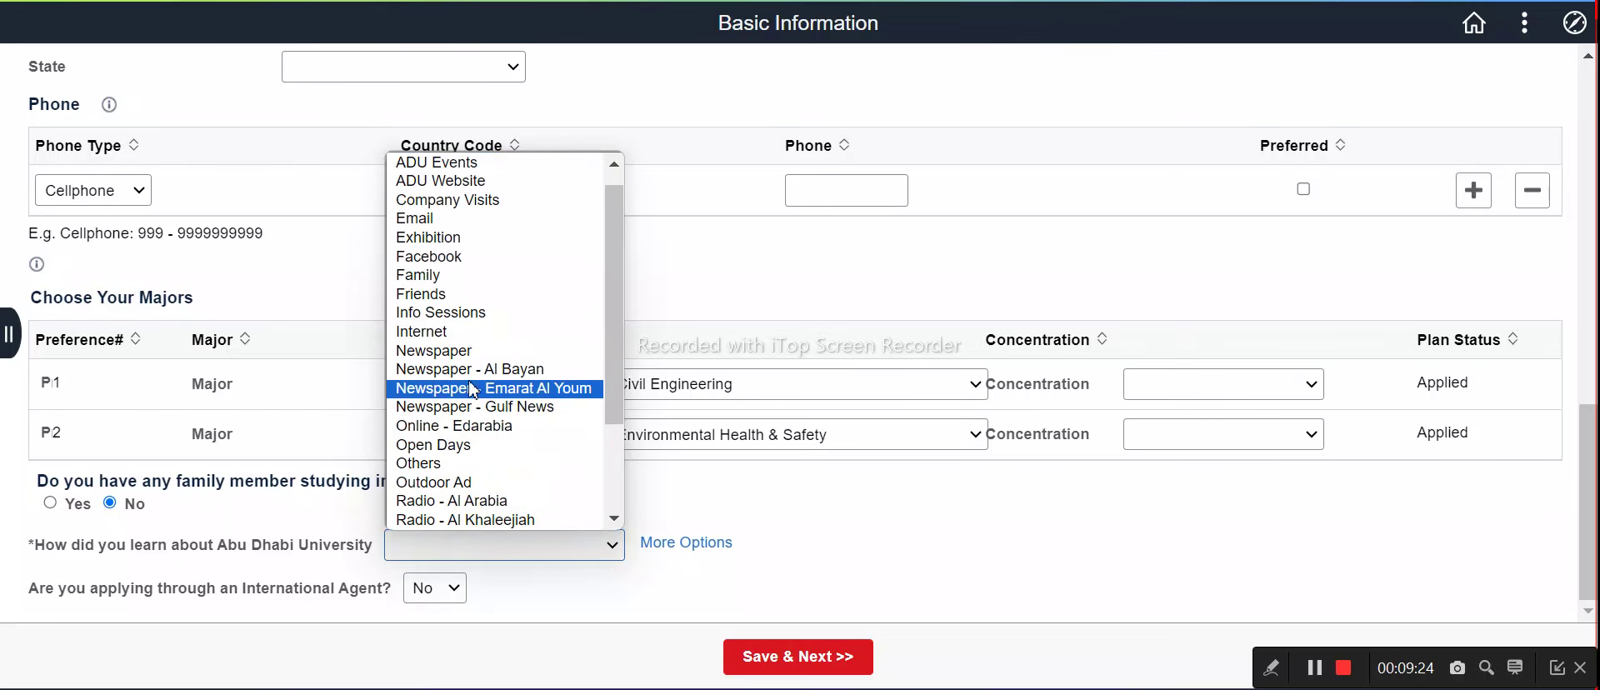
pyautogui.click(442, 333)
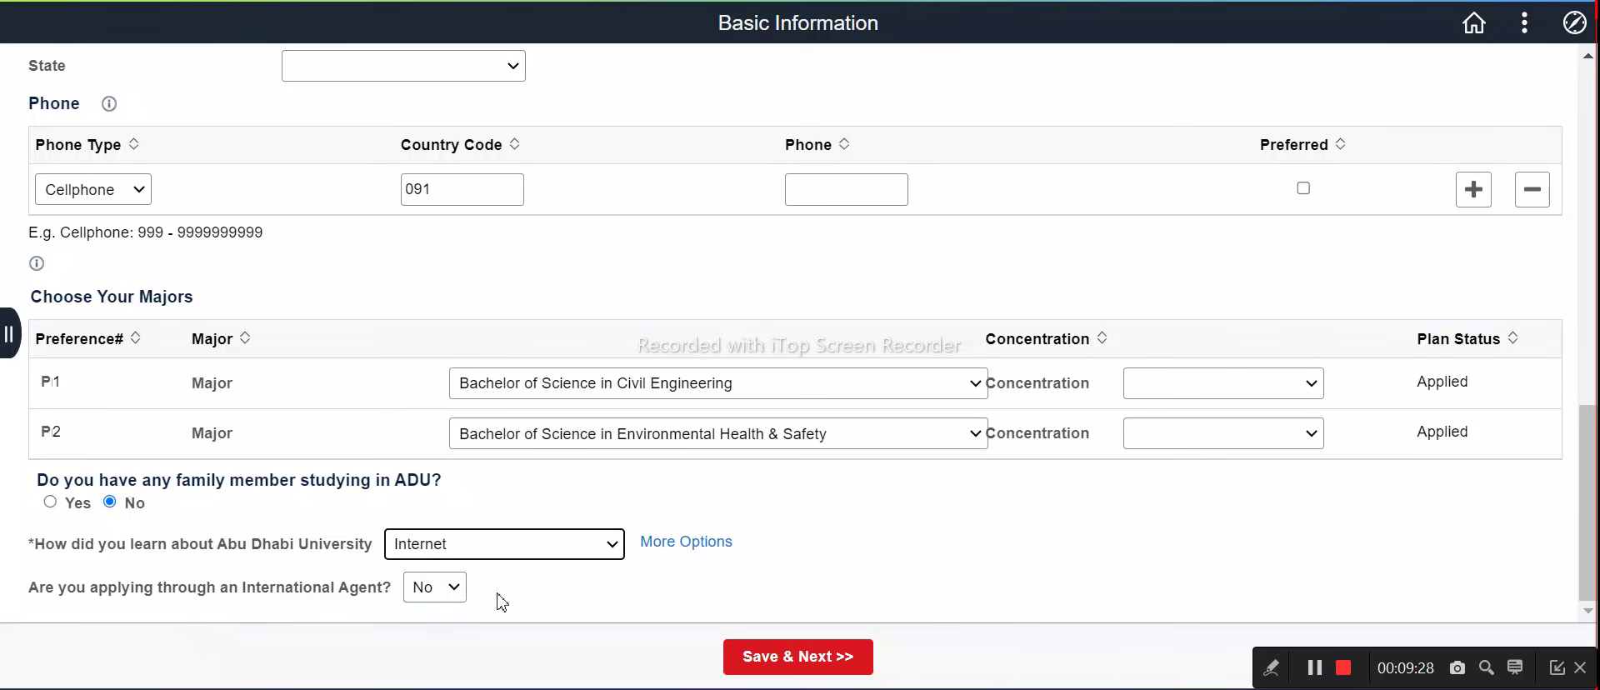
pyautogui.scroll(3, 760, 538)
pyautogui.scroll(6, 760, 538)
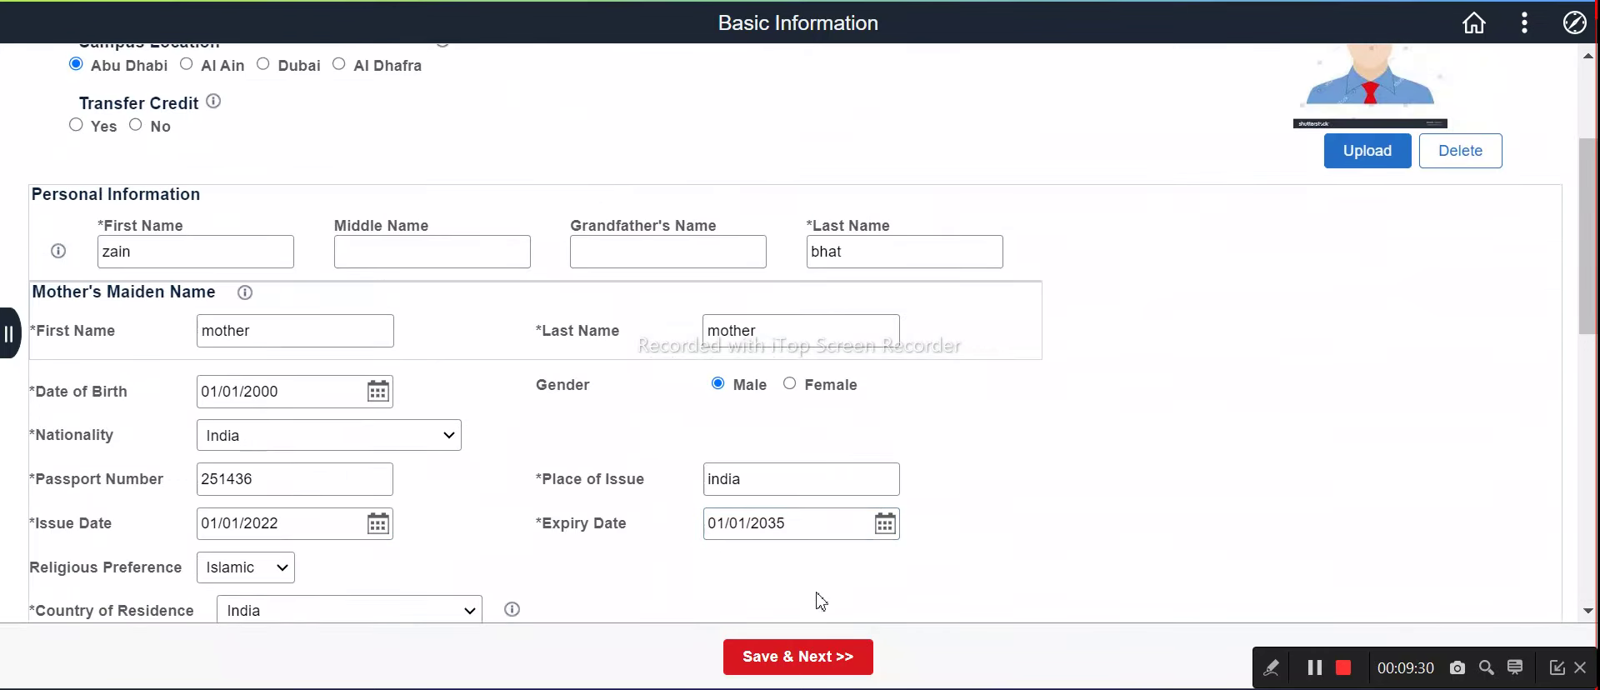
pyautogui.click(828, 658)
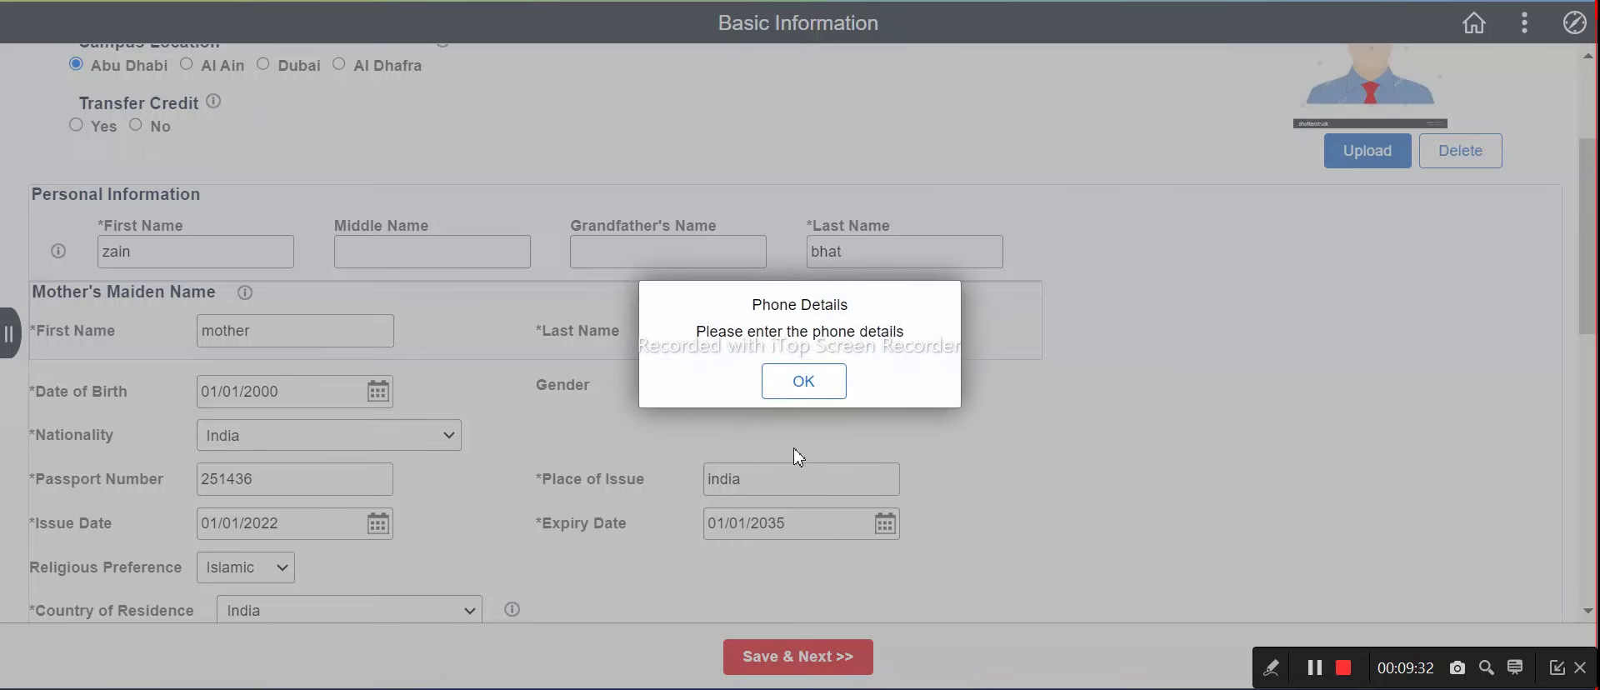
pyautogui.click(814, 382)
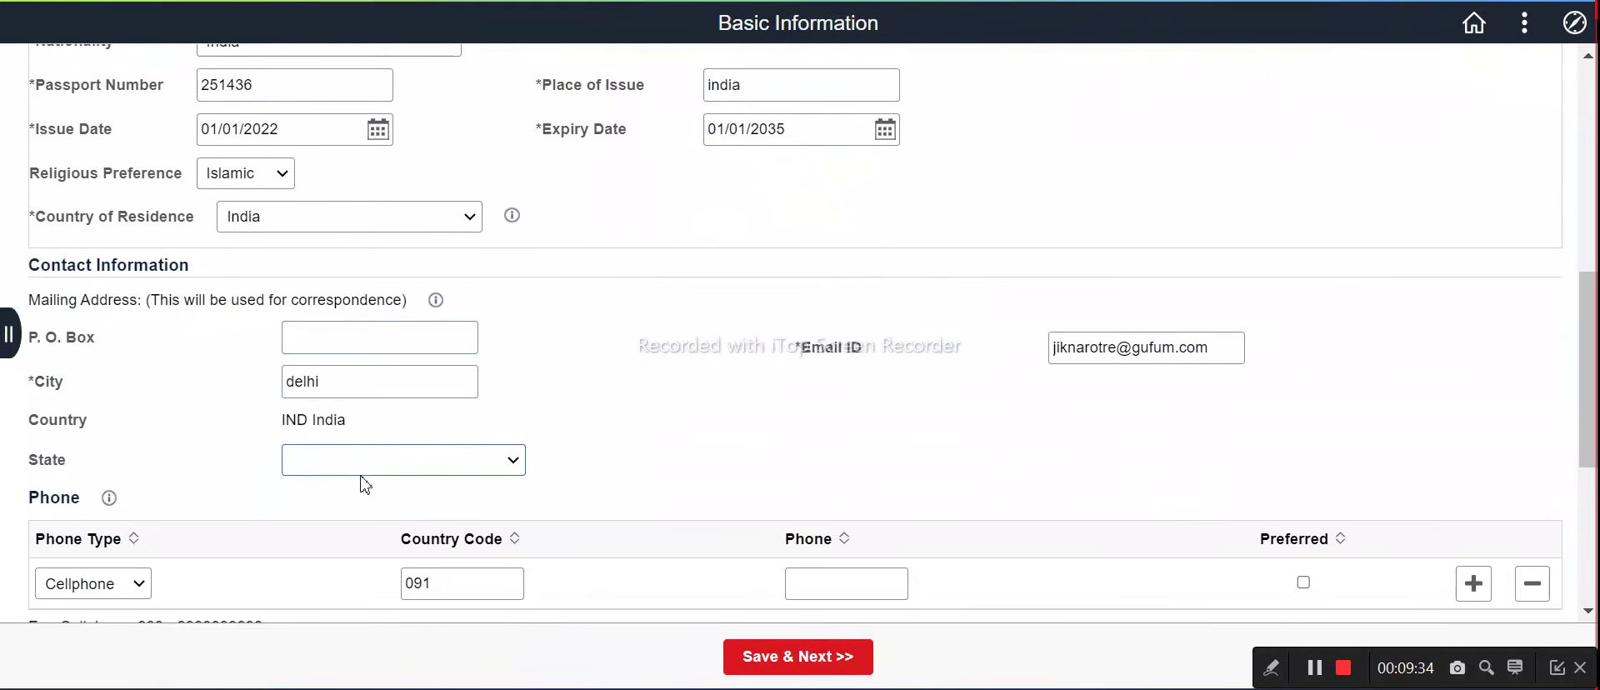
# Step: Enter the applicant's cellphone number as the preferred phone and save to continue to the educational information
pyautogui.scroll(-2, 365, 485)
pyautogui.click(866, 446)
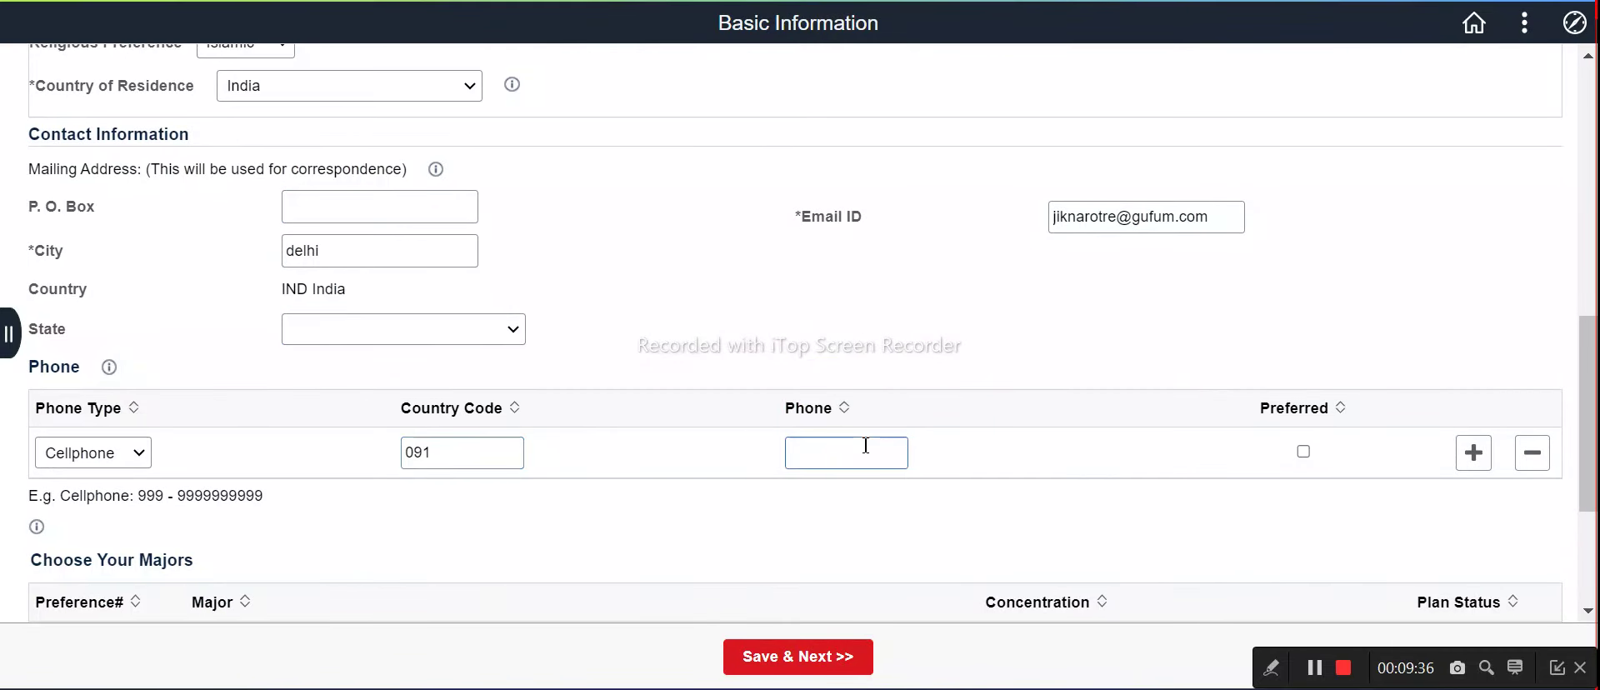
pyautogui.click(863, 446)
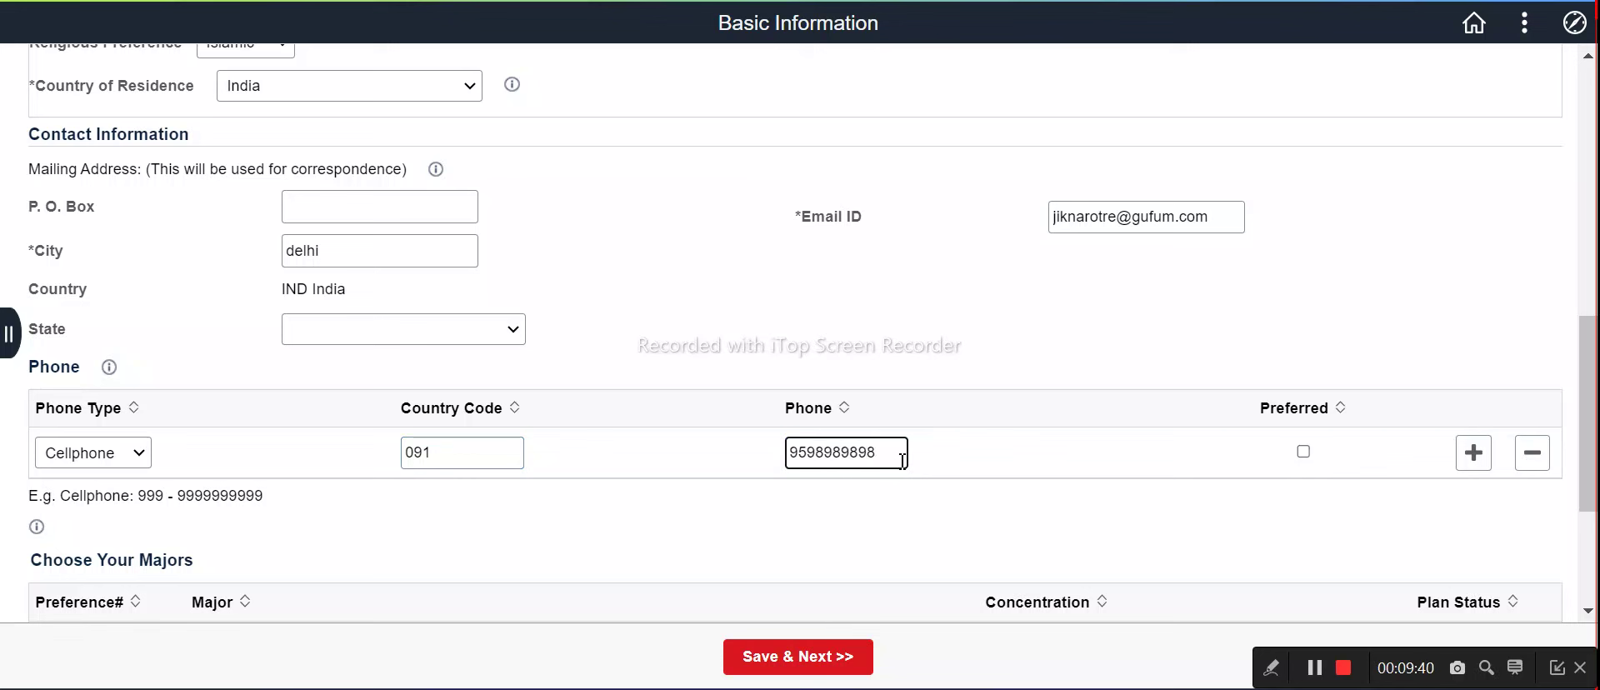
pyautogui.moveTo(903, 460); pyautogui.dragTo(839, 457)
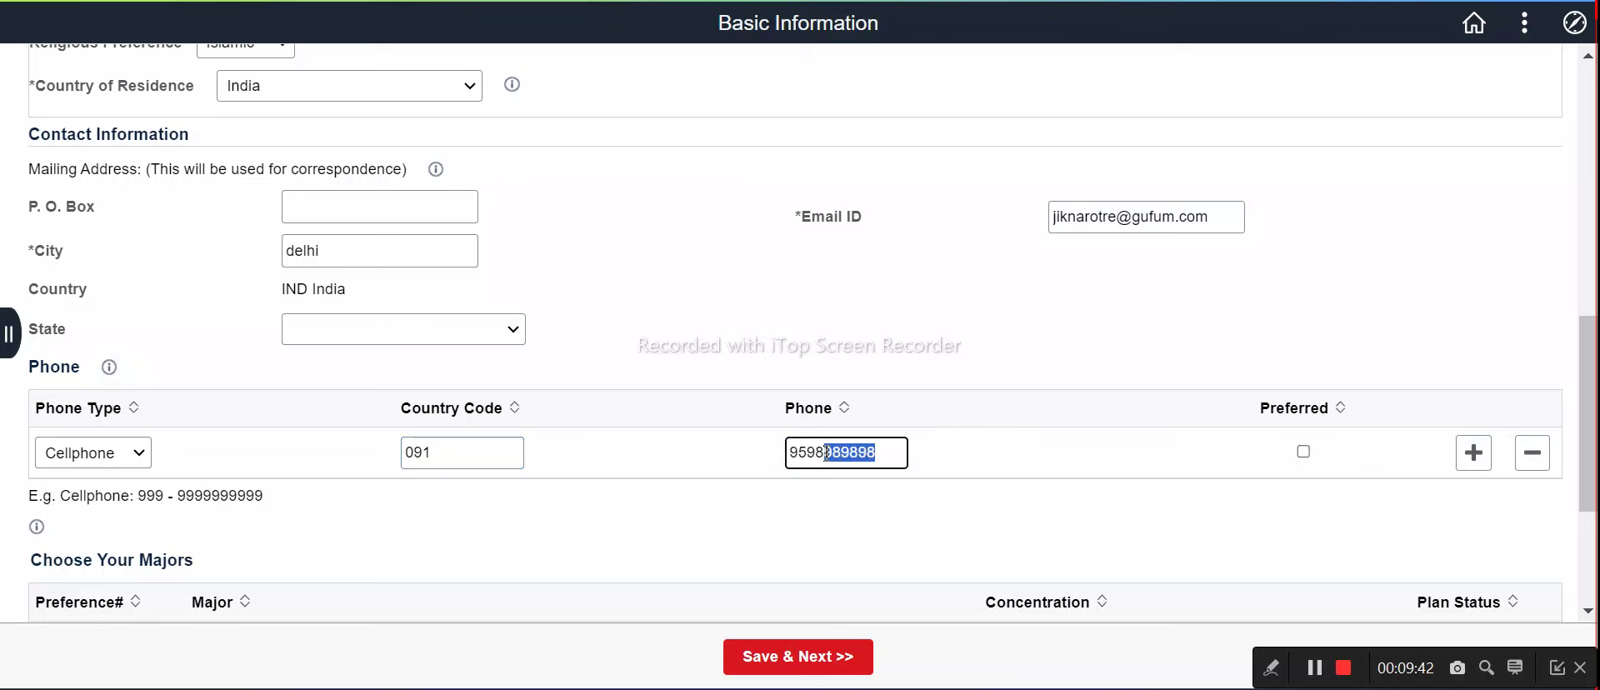
pyautogui.write('0000000')
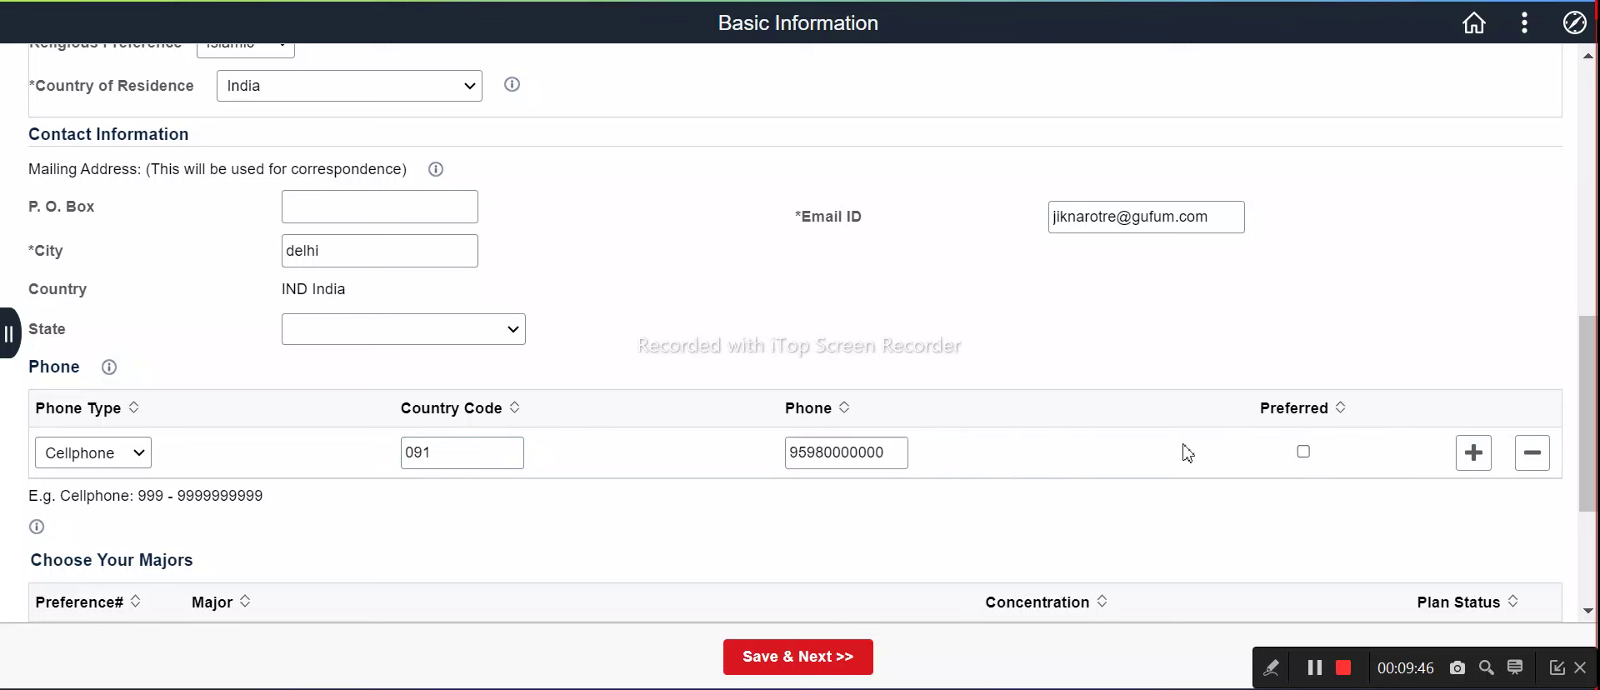
pyautogui.click(1304, 454)
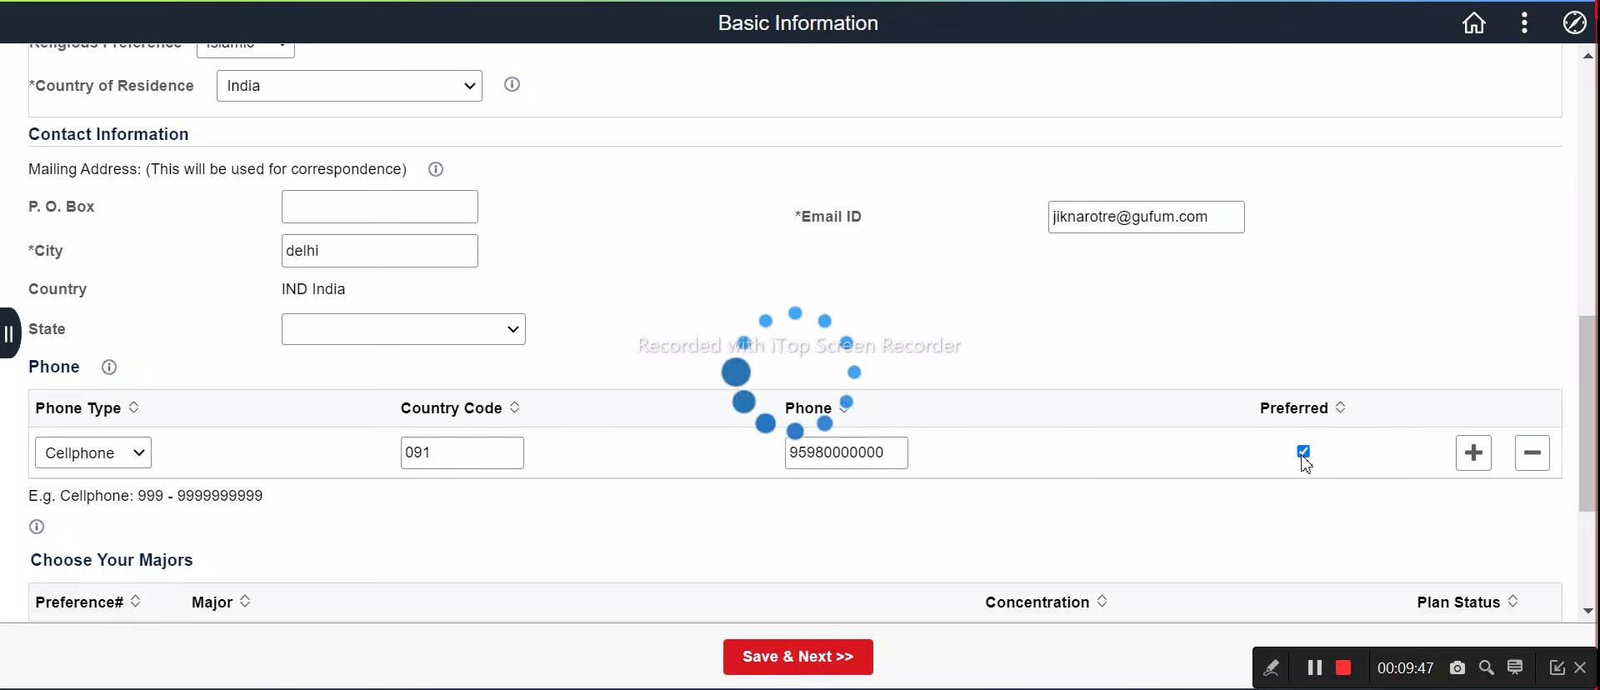
pyautogui.click(796, 662)
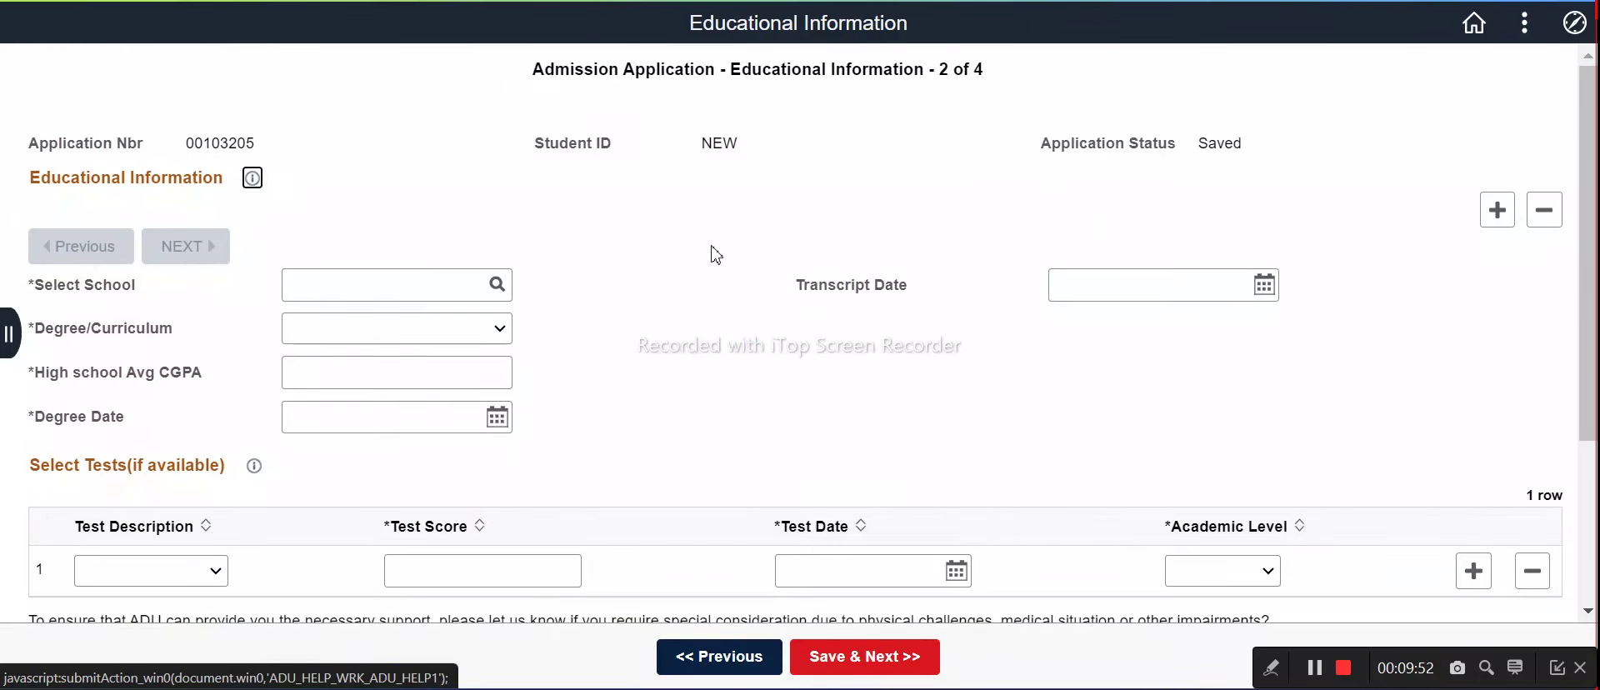
# Step: Search for "indian" in the school lookup and choose Indian High School
pyautogui.doubleClick(940, 77)
pyautogui.click(1012, 78)
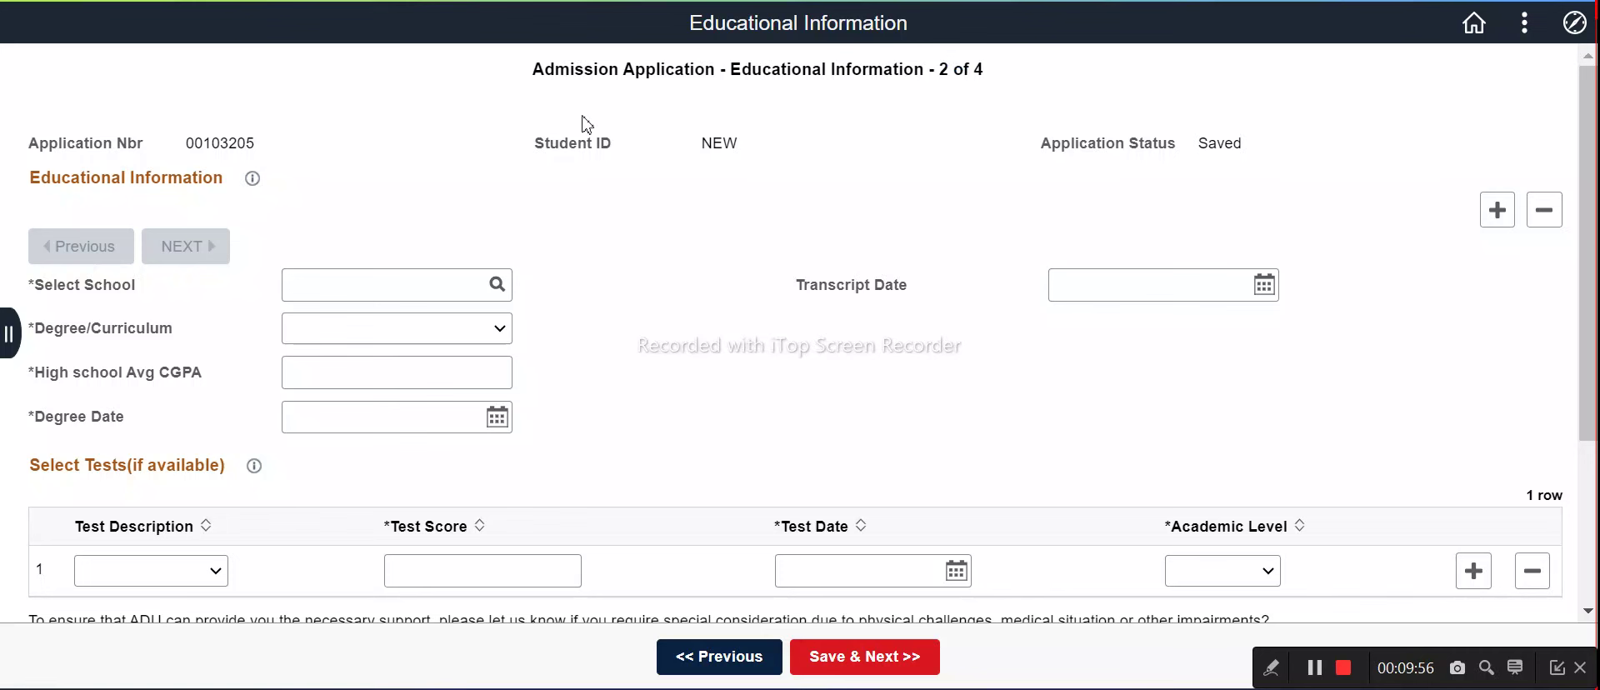
pyautogui.click(378, 291)
pyautogui.click(385, 290)
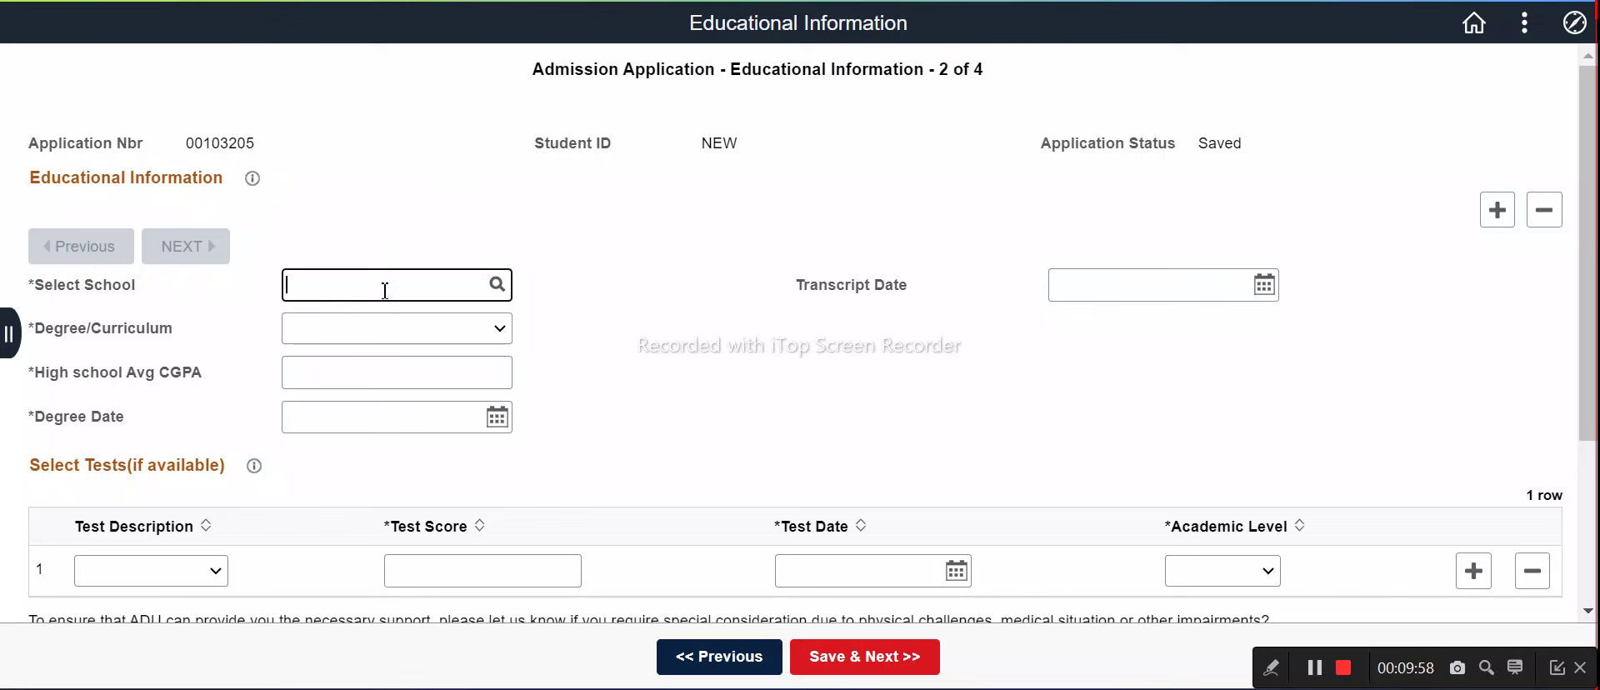
pyautogui.write('india')
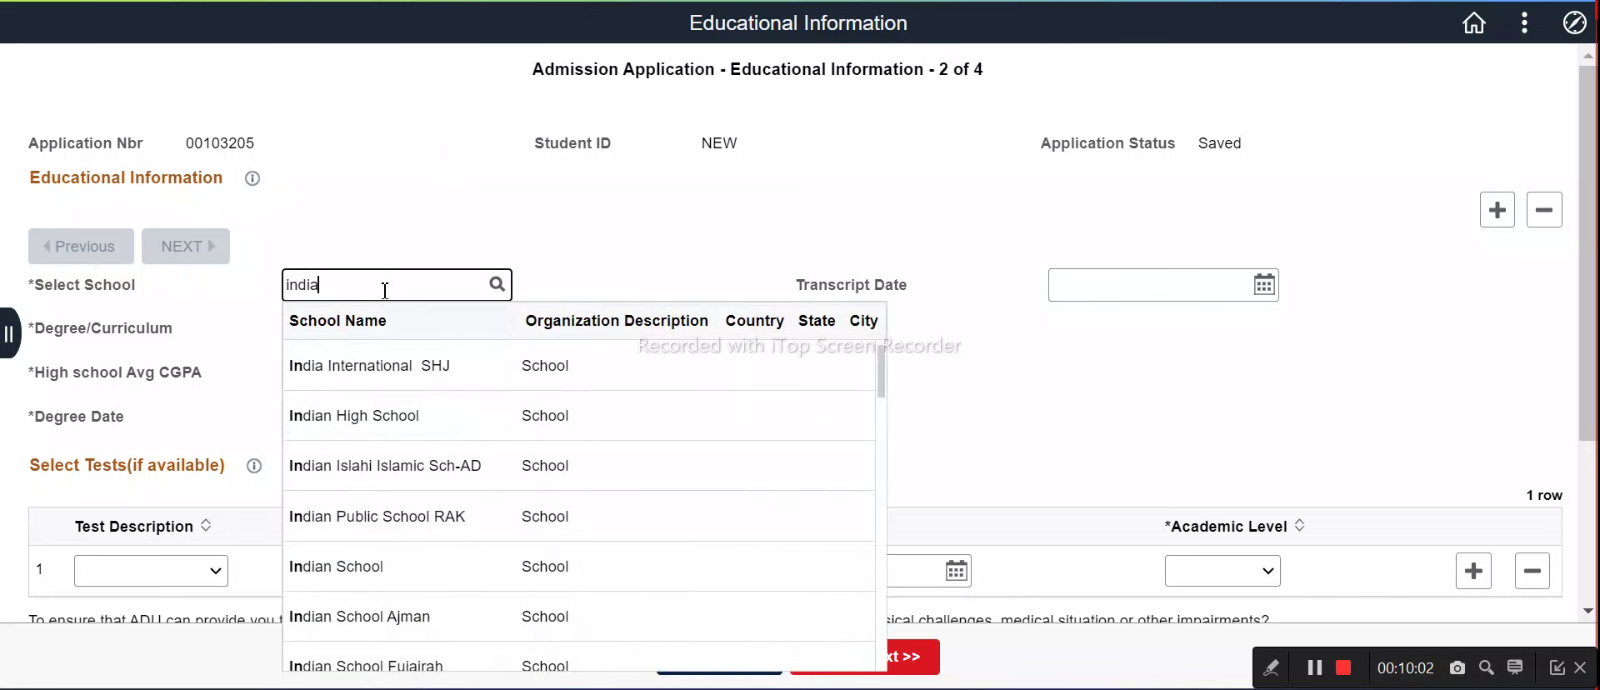
pyautogui.write('n')
pyautogui.click(388, 368)
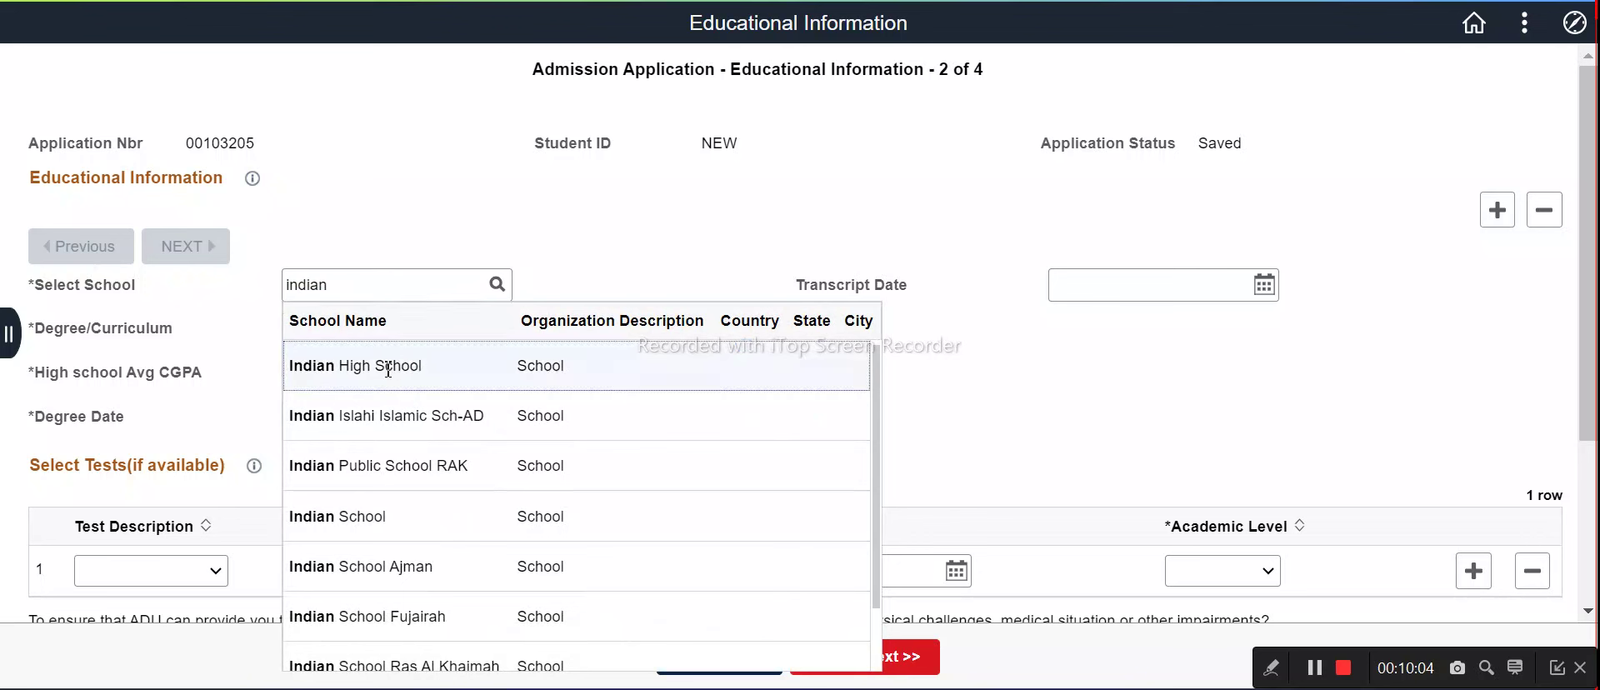
# Step: Set the degree/curriculum to CBSE Science and enter 9.5 as the high school average CGPA
pyautogui.click(390, 333)
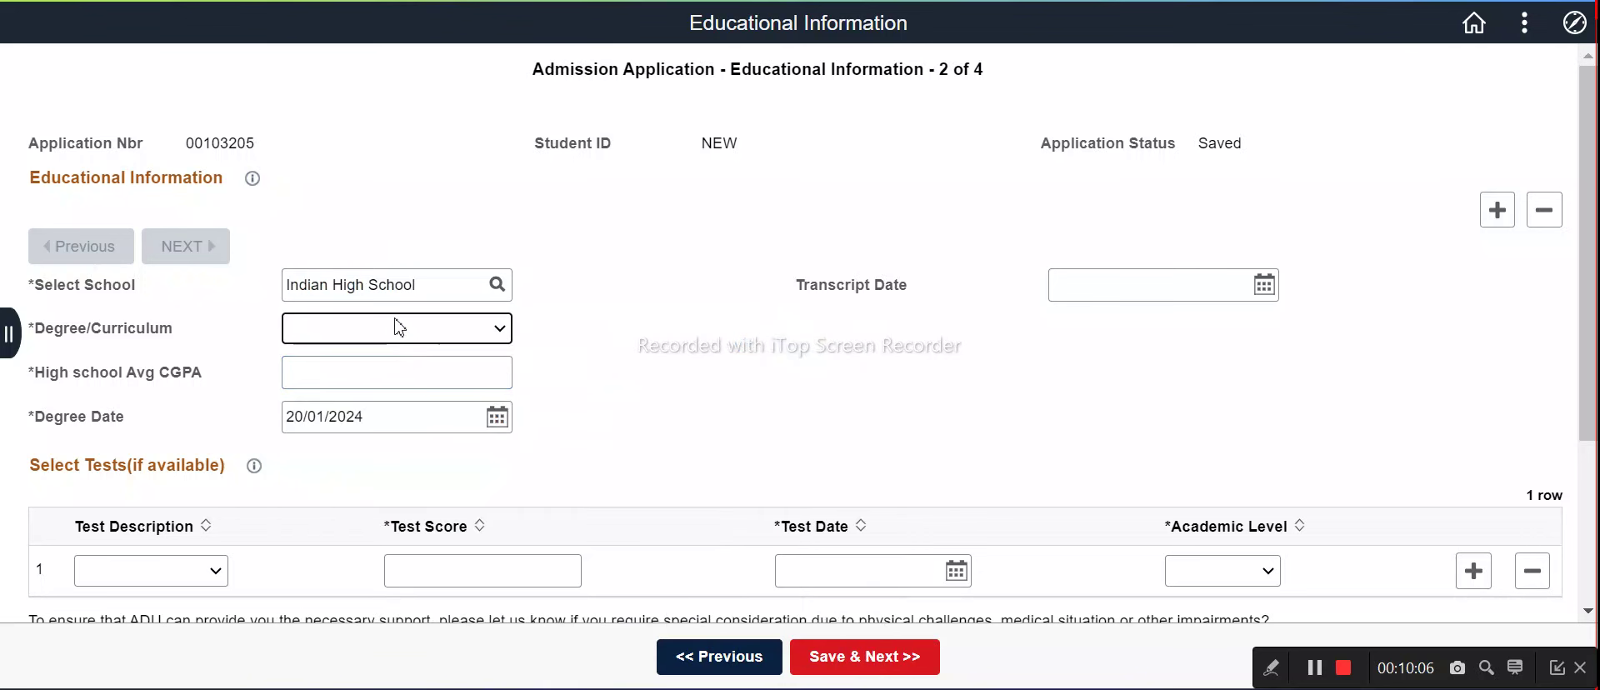
pyautogui.click(396, 325)
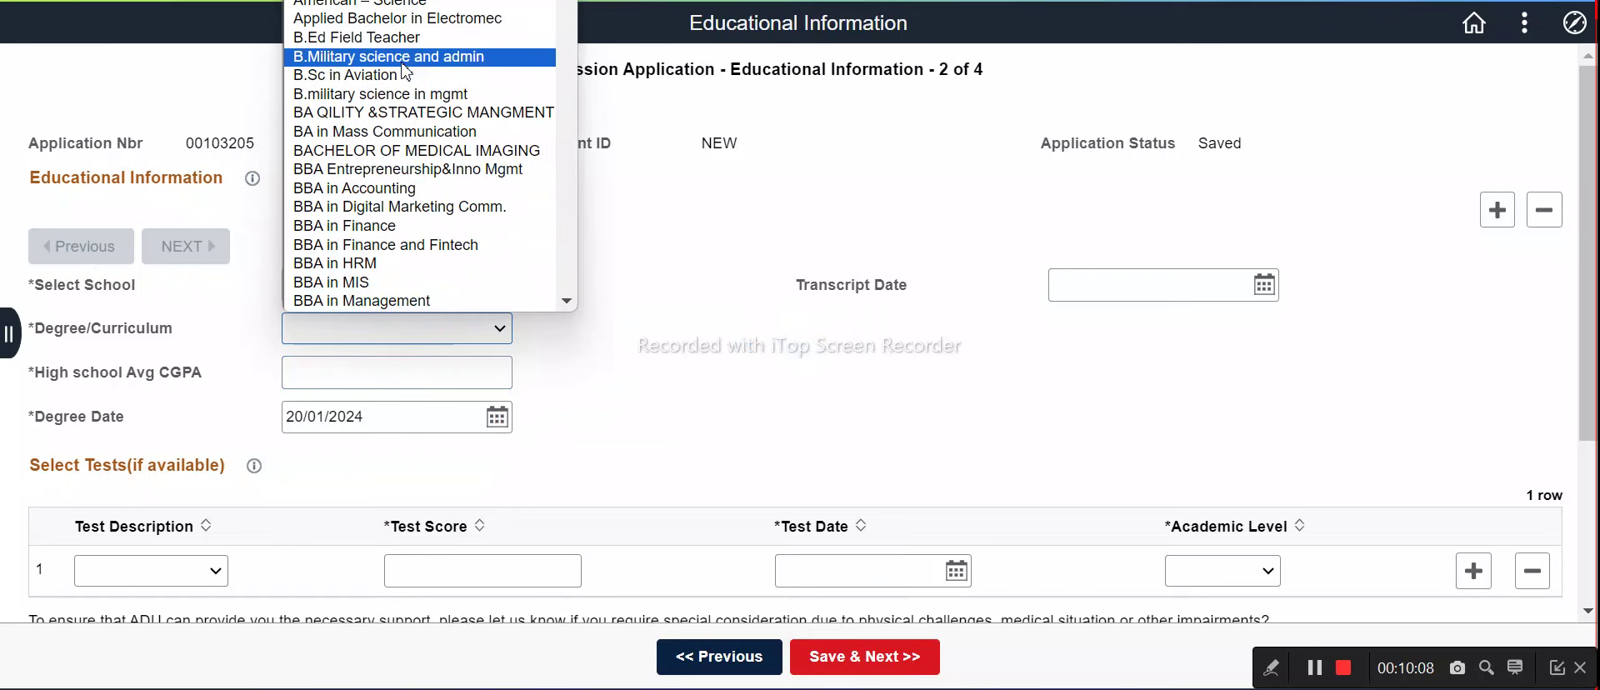
pyautogui.scroll(-10, 405, 159)
pyautogui.scroll(-2, 405, 163)
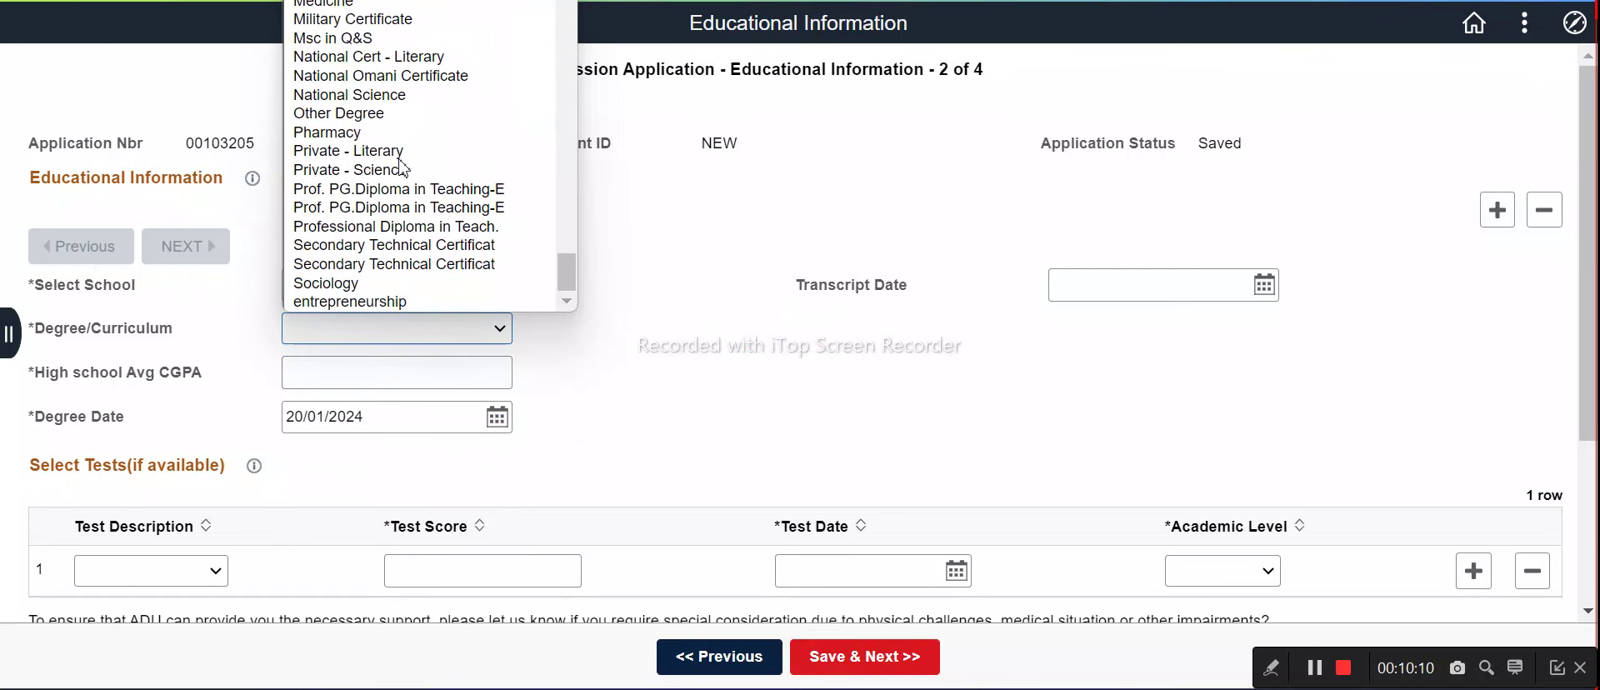
pyautogui.scroll(8, 405, 164)
pyautogui.scroll(8, 406, 164)
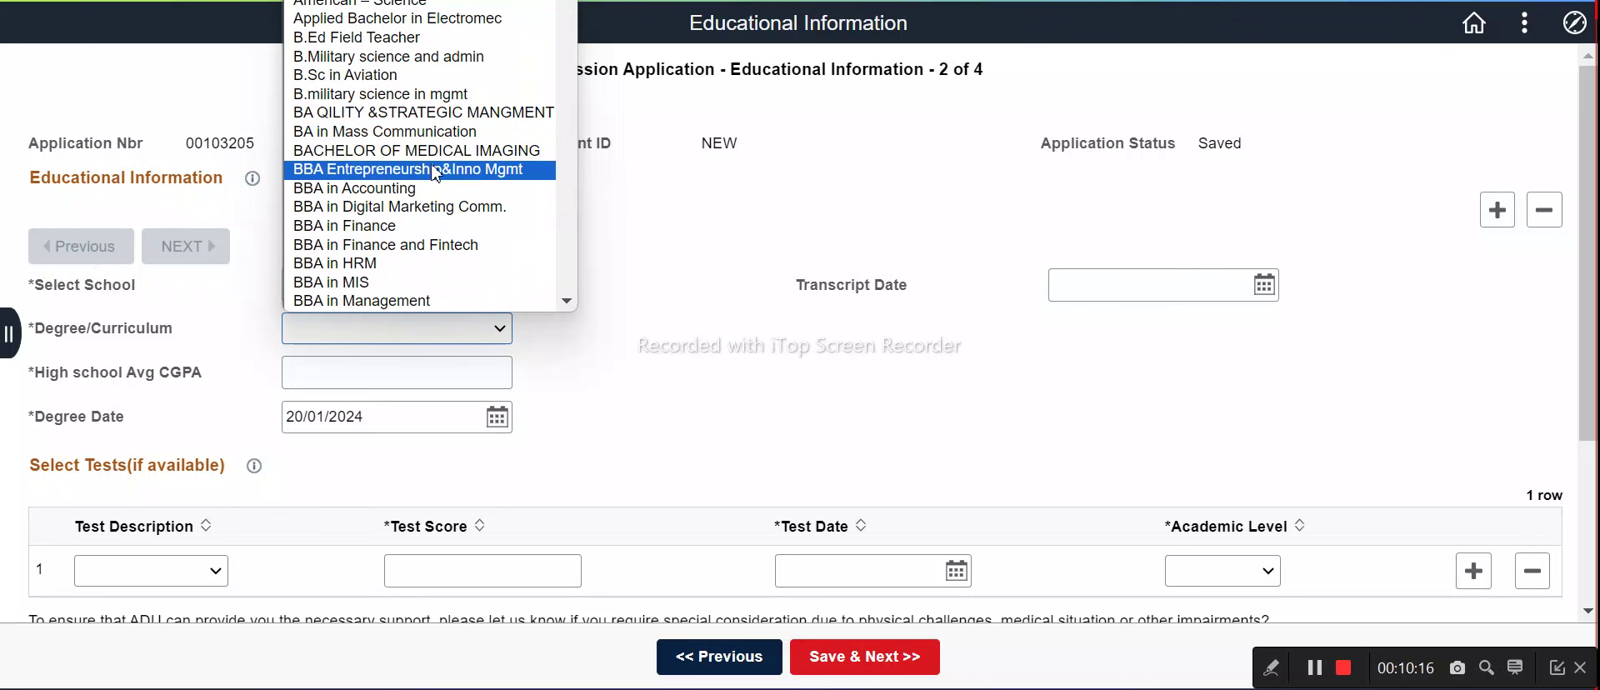
pyautogui.scroll(-8, 434, 169)
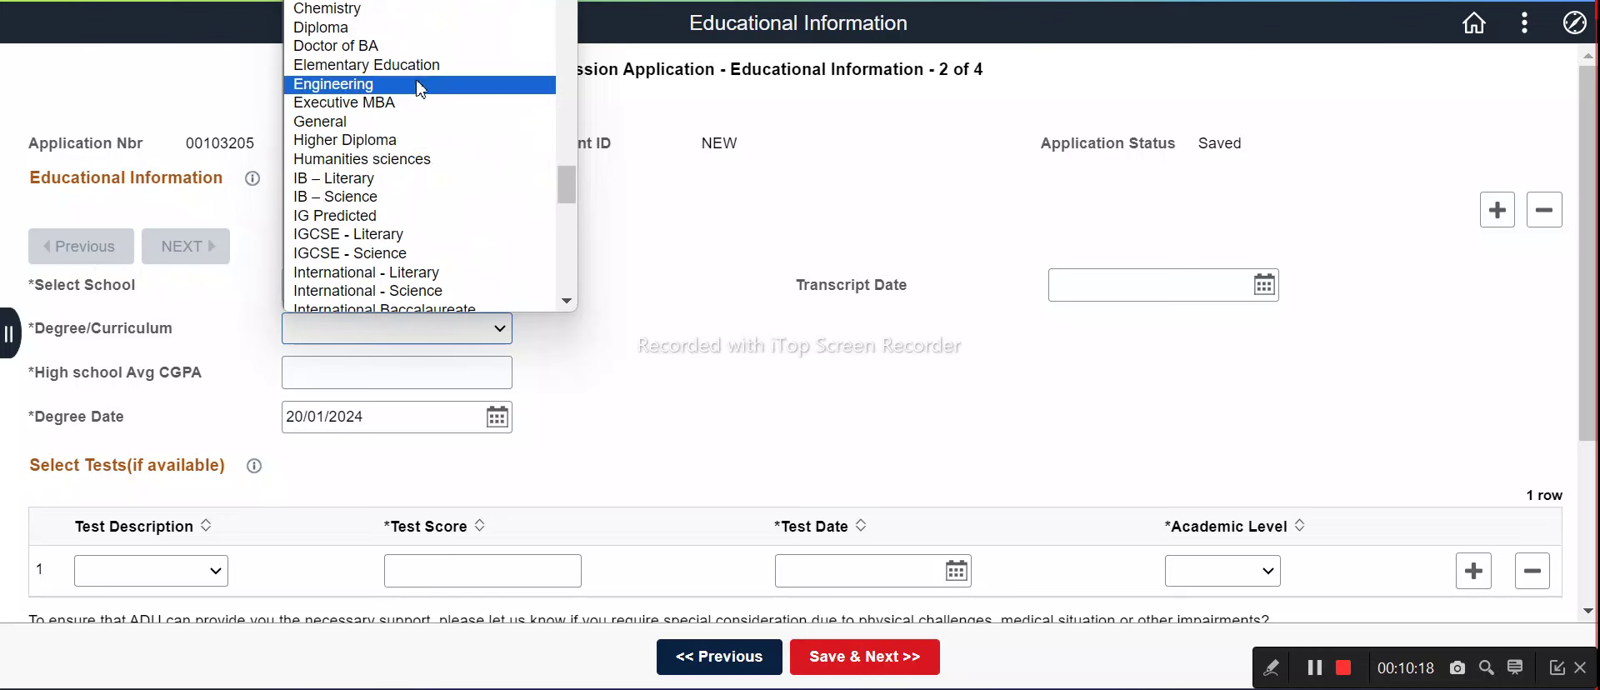
pyautogui.scroll(5, 433, 175)
pyautogui.click(388, 253)
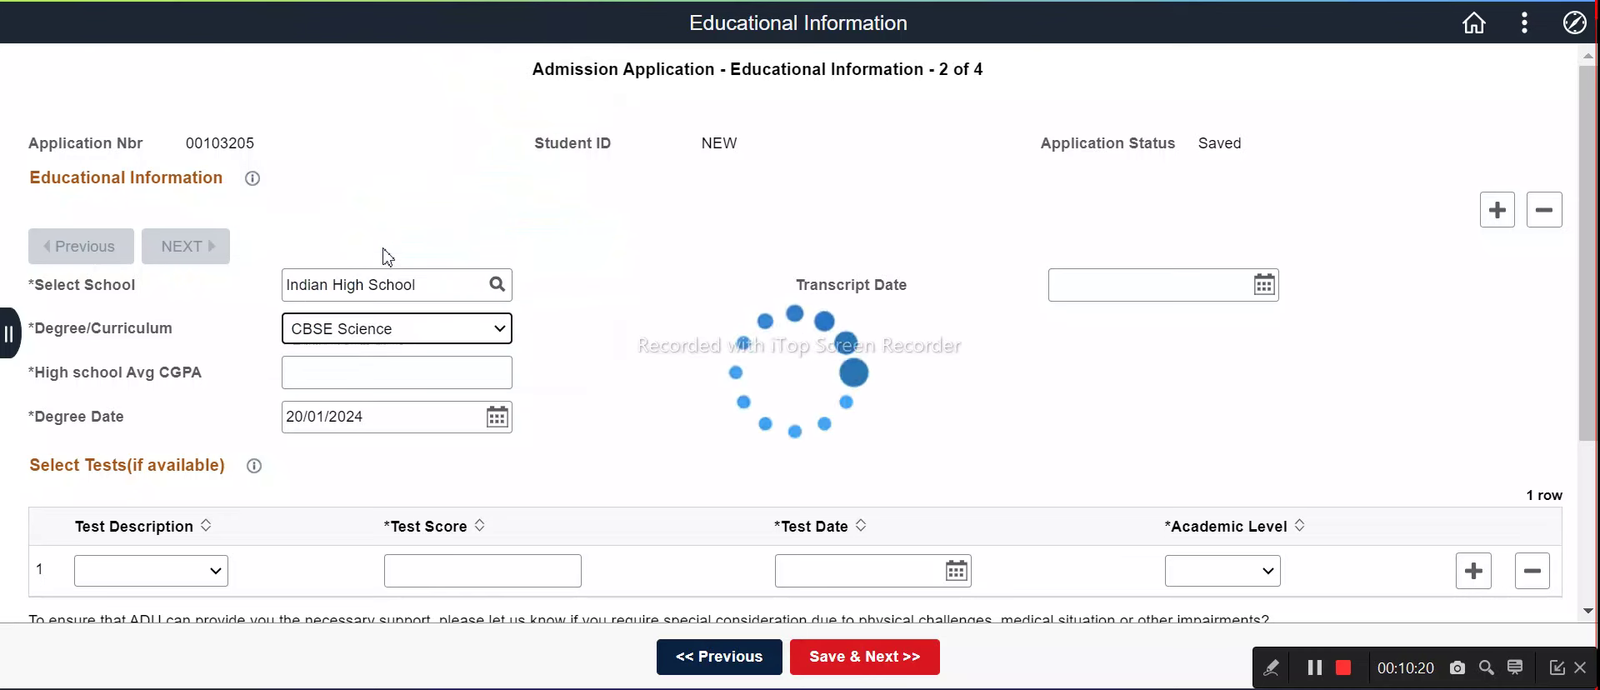
pyautogui.click(383, 371)
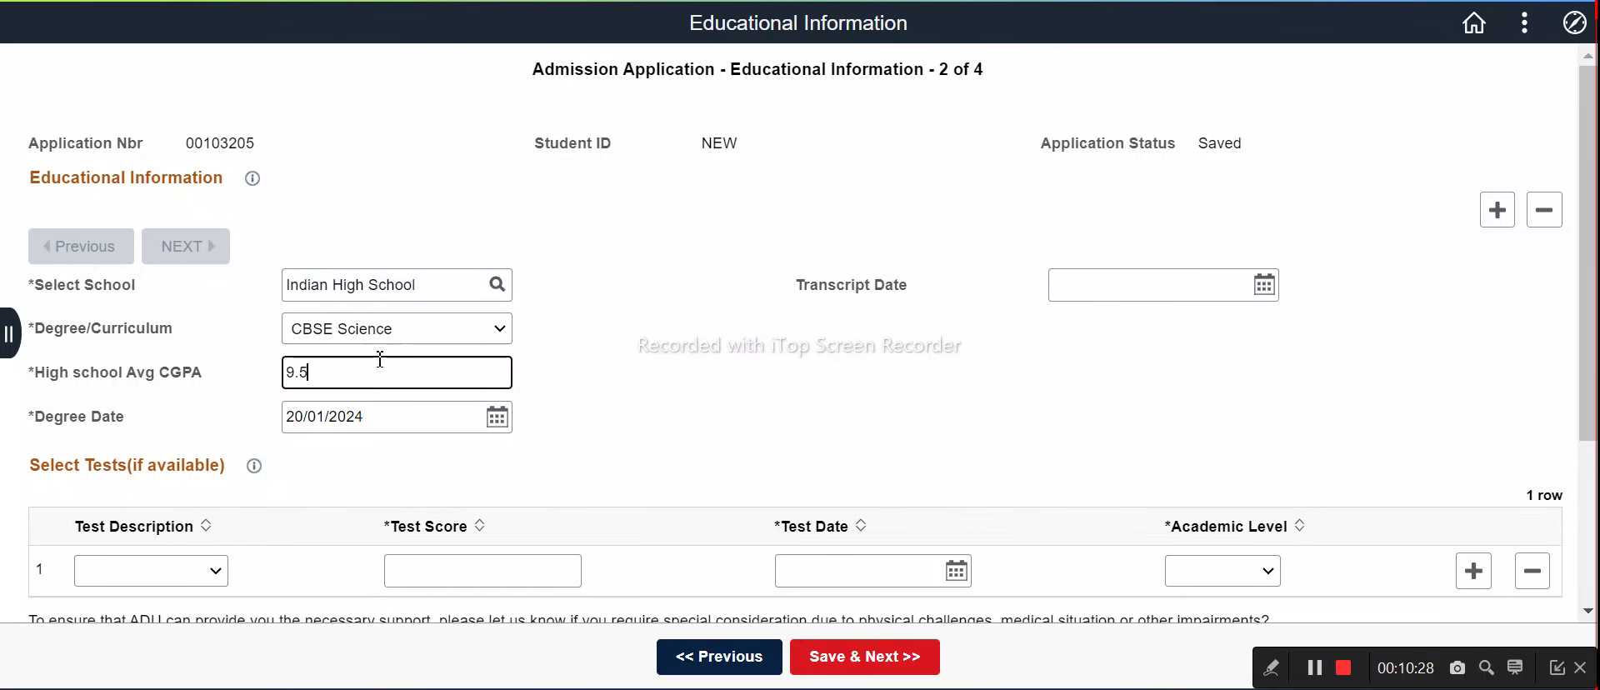
# Step: Set the high school degree date to 01/11/2023
pyautogui.click(498, 416)
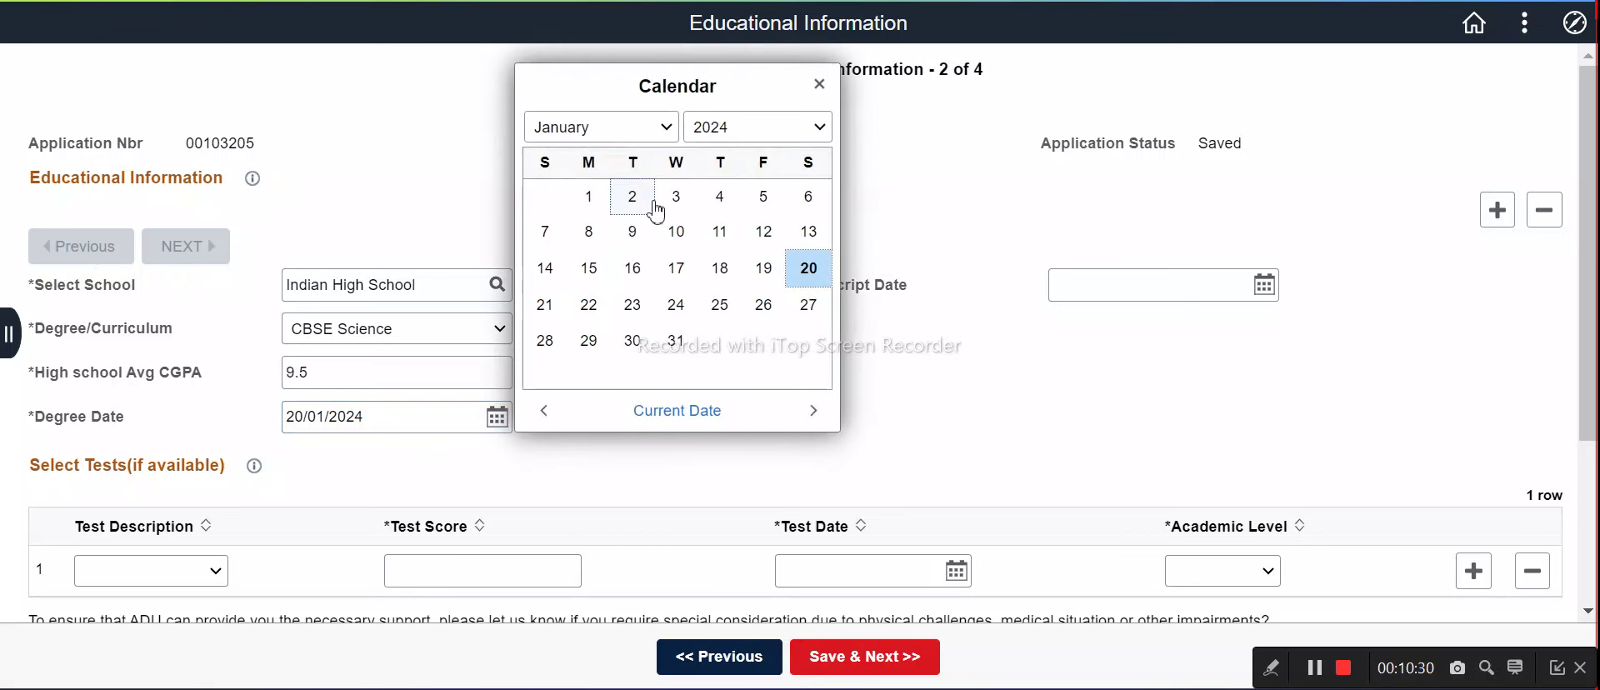
pyautogui.click(717, 129)
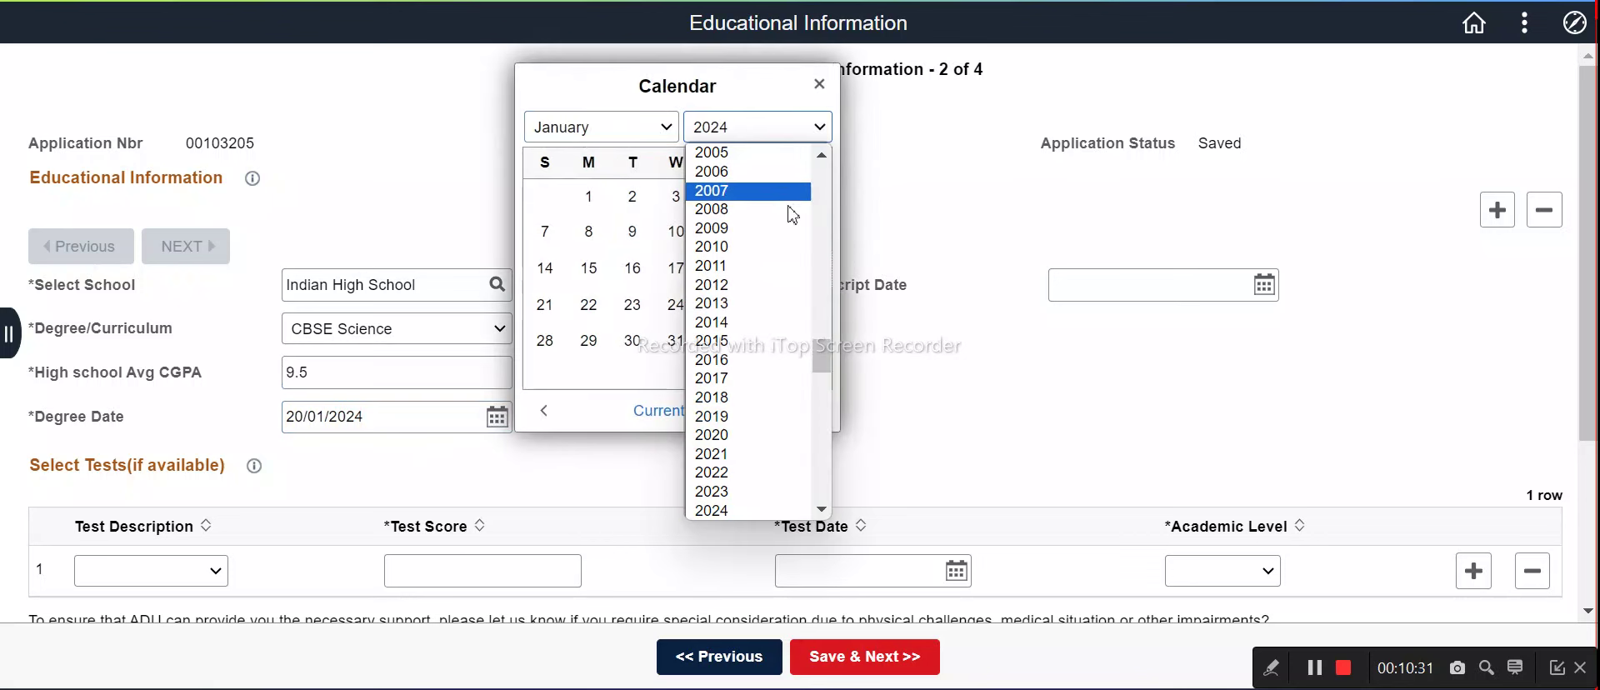
pyautogui.click(718, 494)
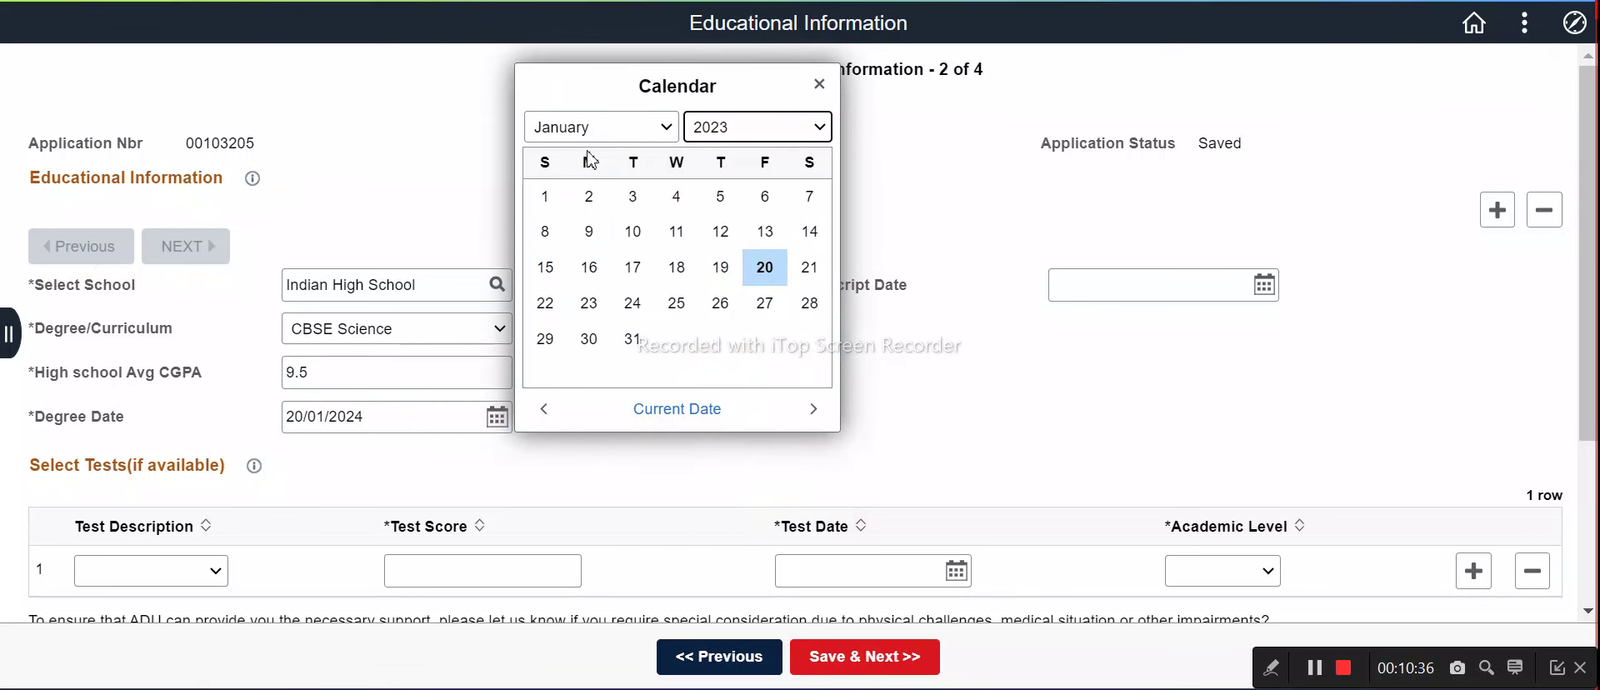
pyautogui.click(642, 129)
pyautogui.click(573, 340)
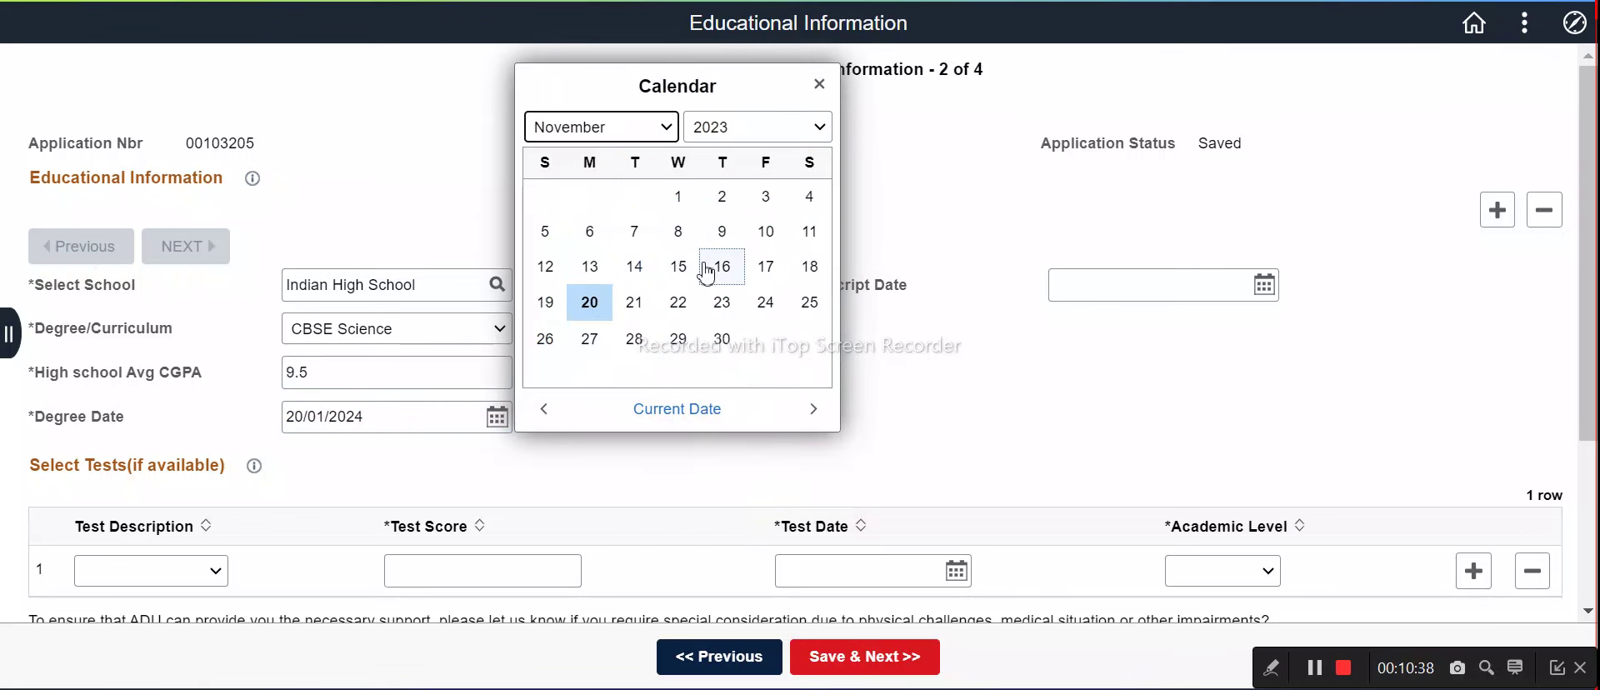
pyautogui.click(699, 205)
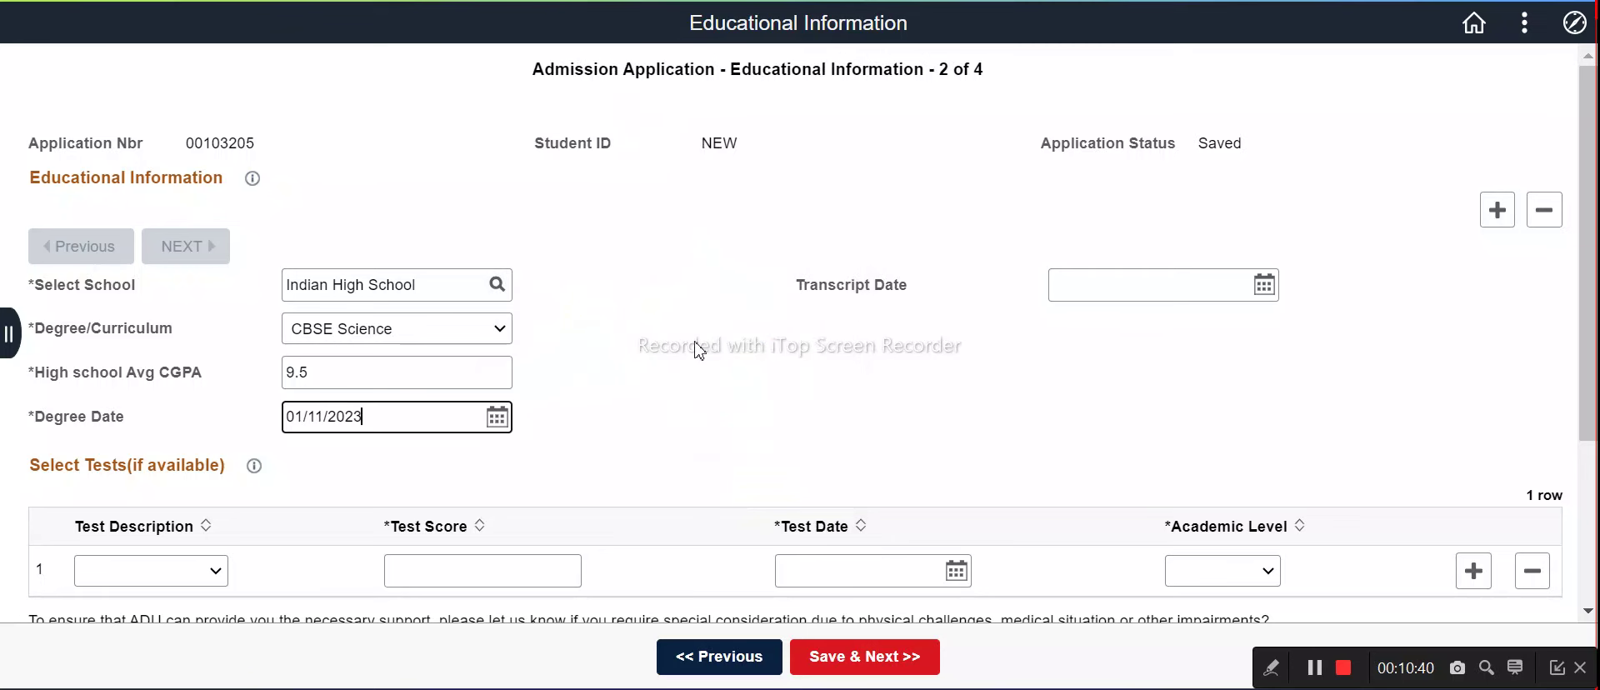
# Step: Examine the test types offered for the test description in the Select Tests section
pyautogui.click(1186, 287)
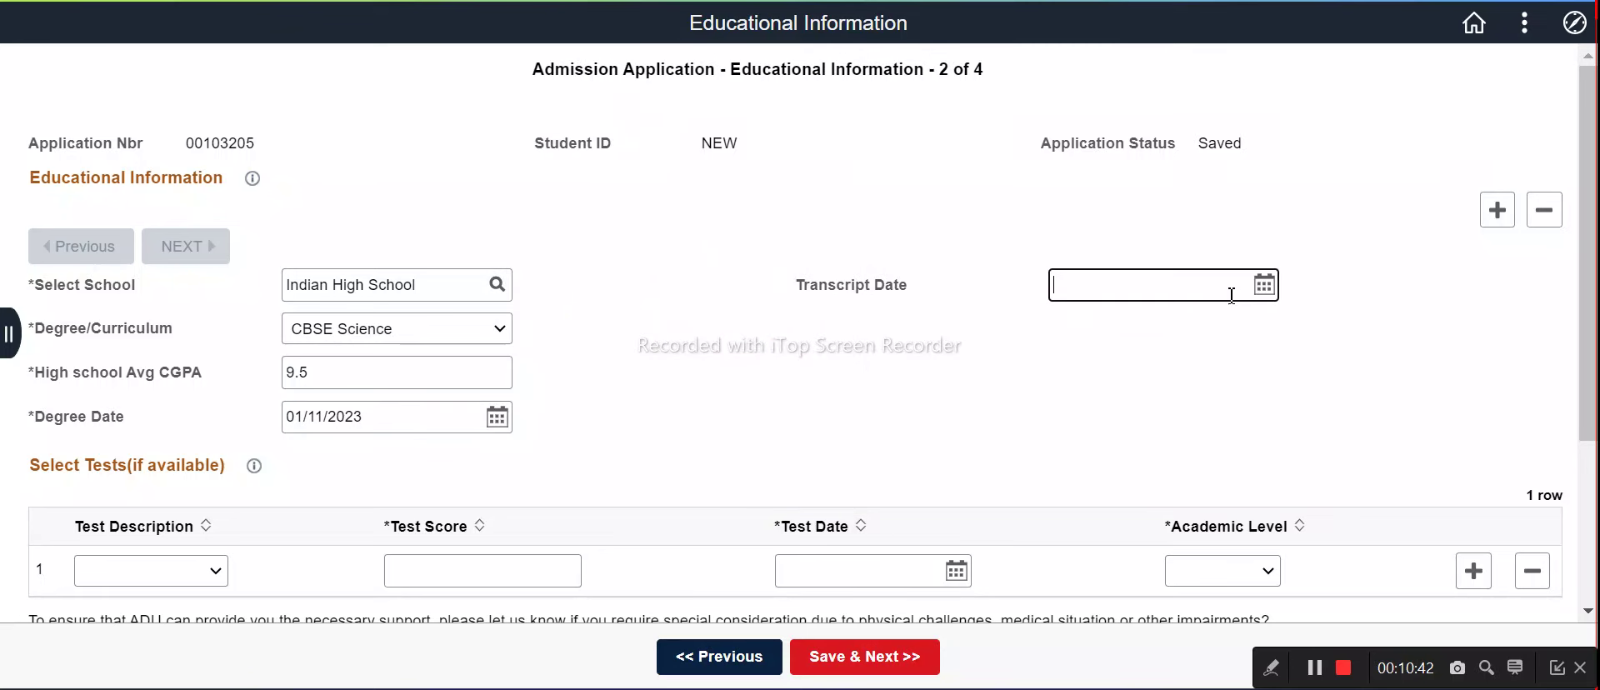
pyautogui.scroll(-3, 1093, 339)
pyautogui.click(205, 325)
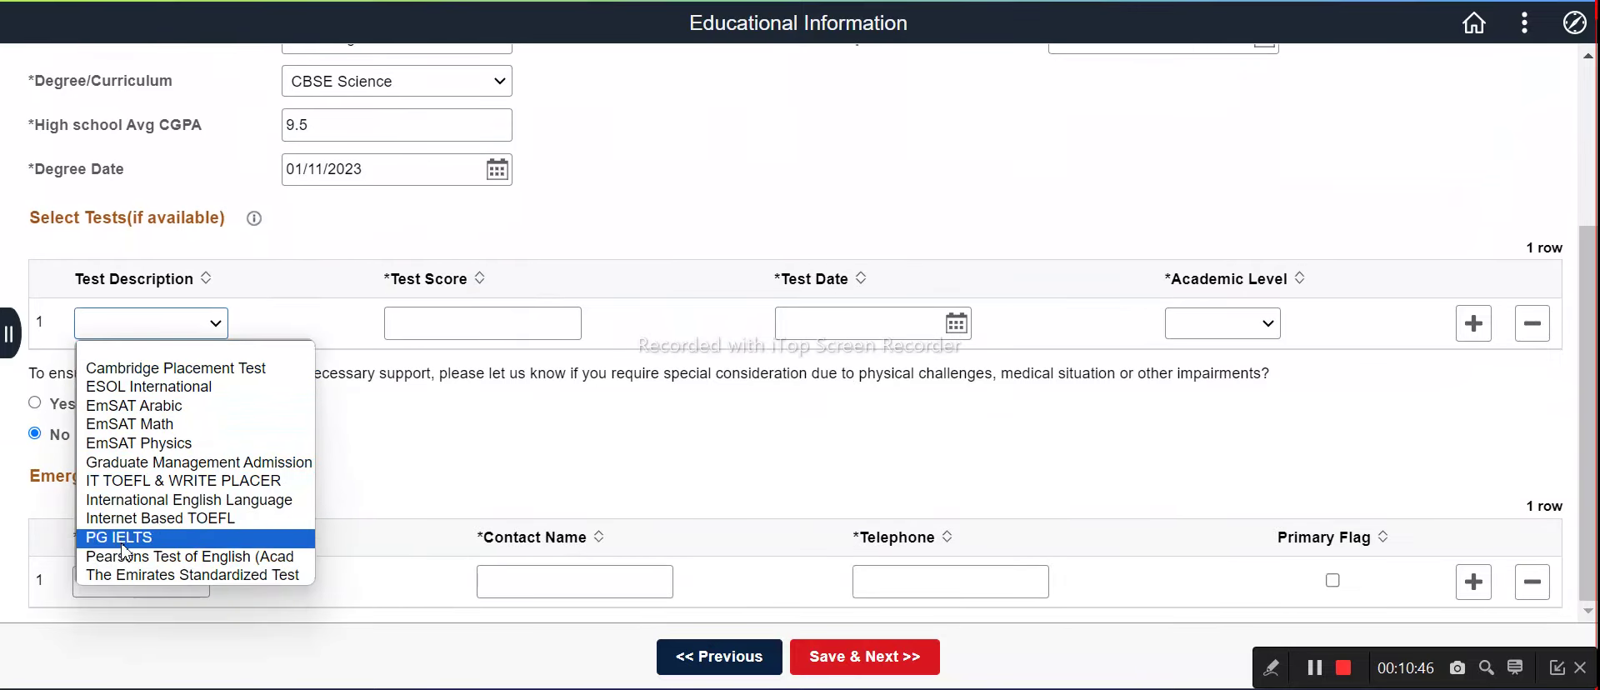
pyautogui.click(283, 288)
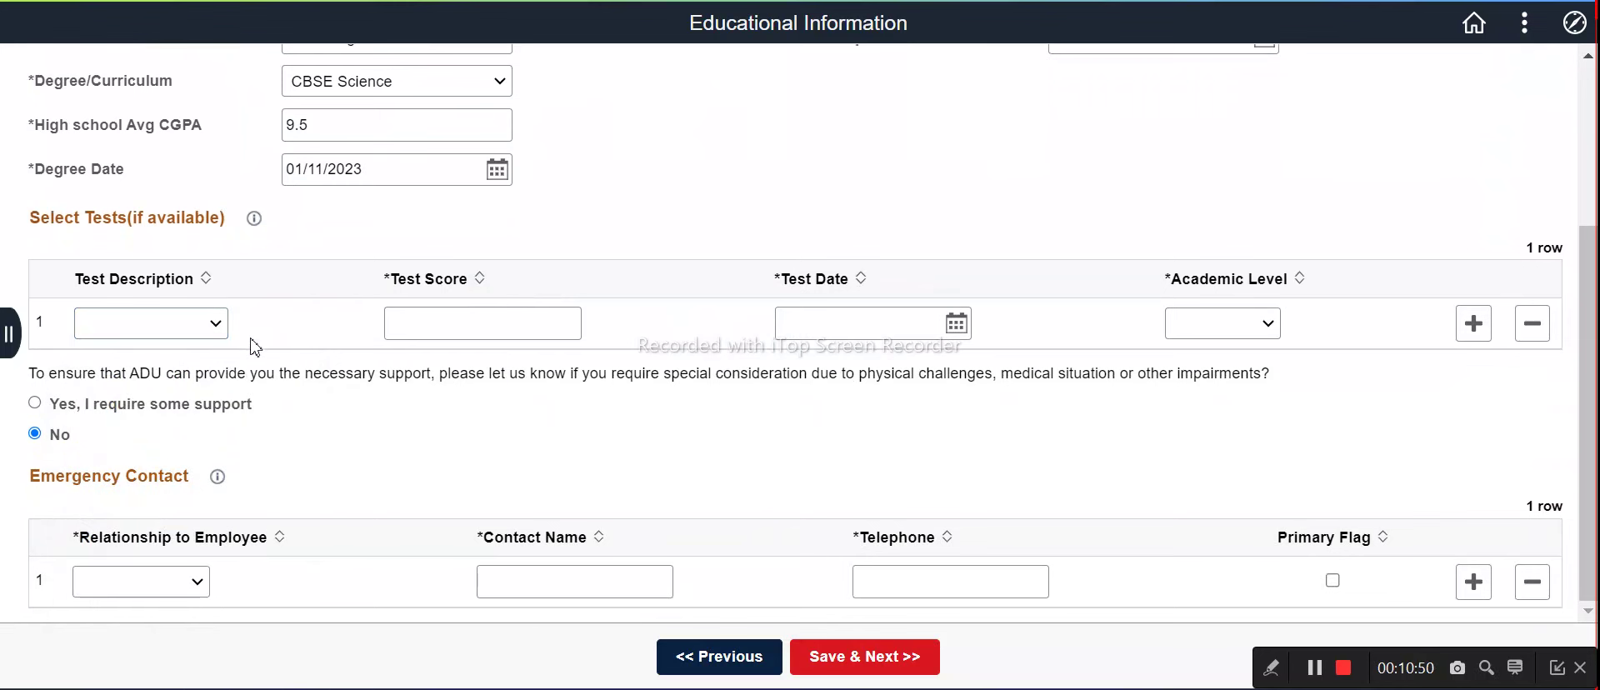
pyautogui.click(182, 329)
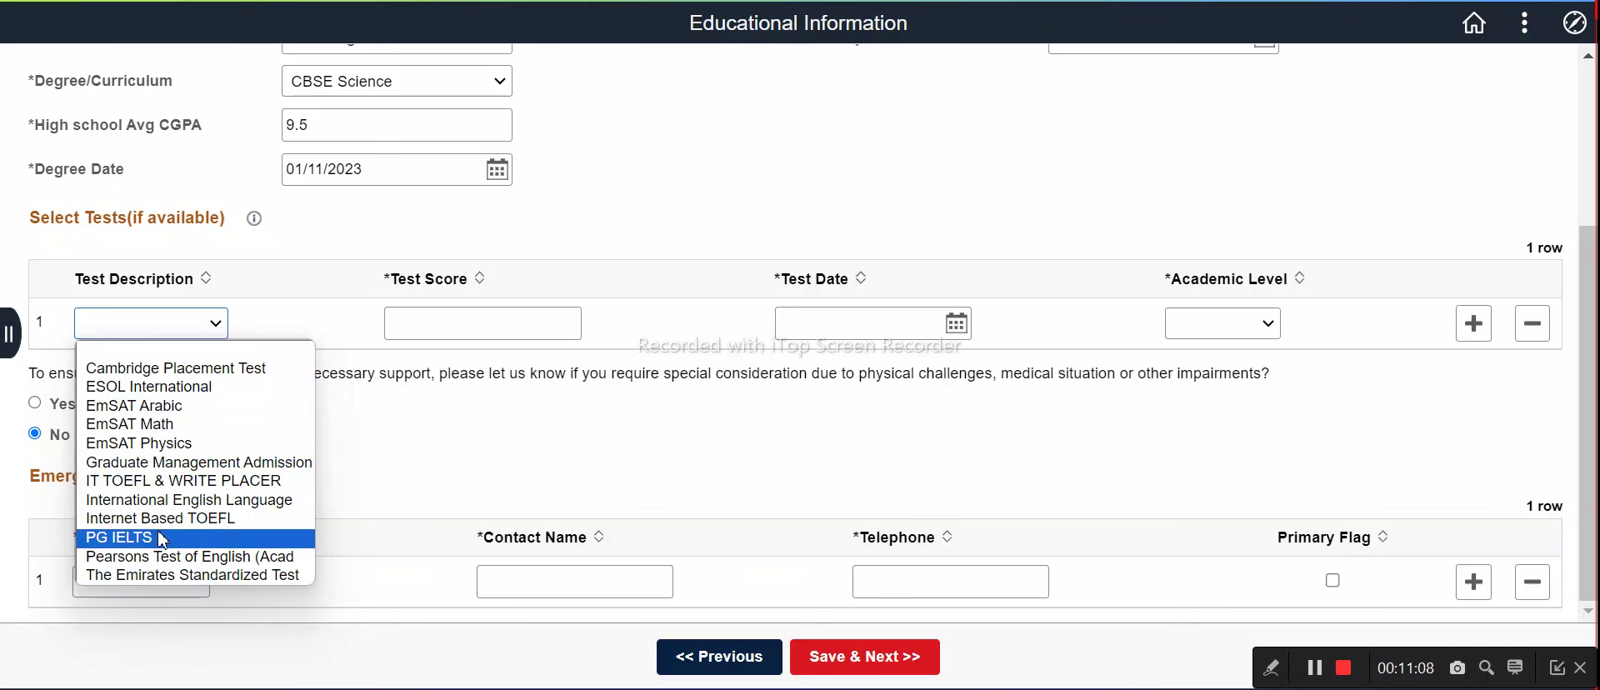
pyautogui.click(444, 669)
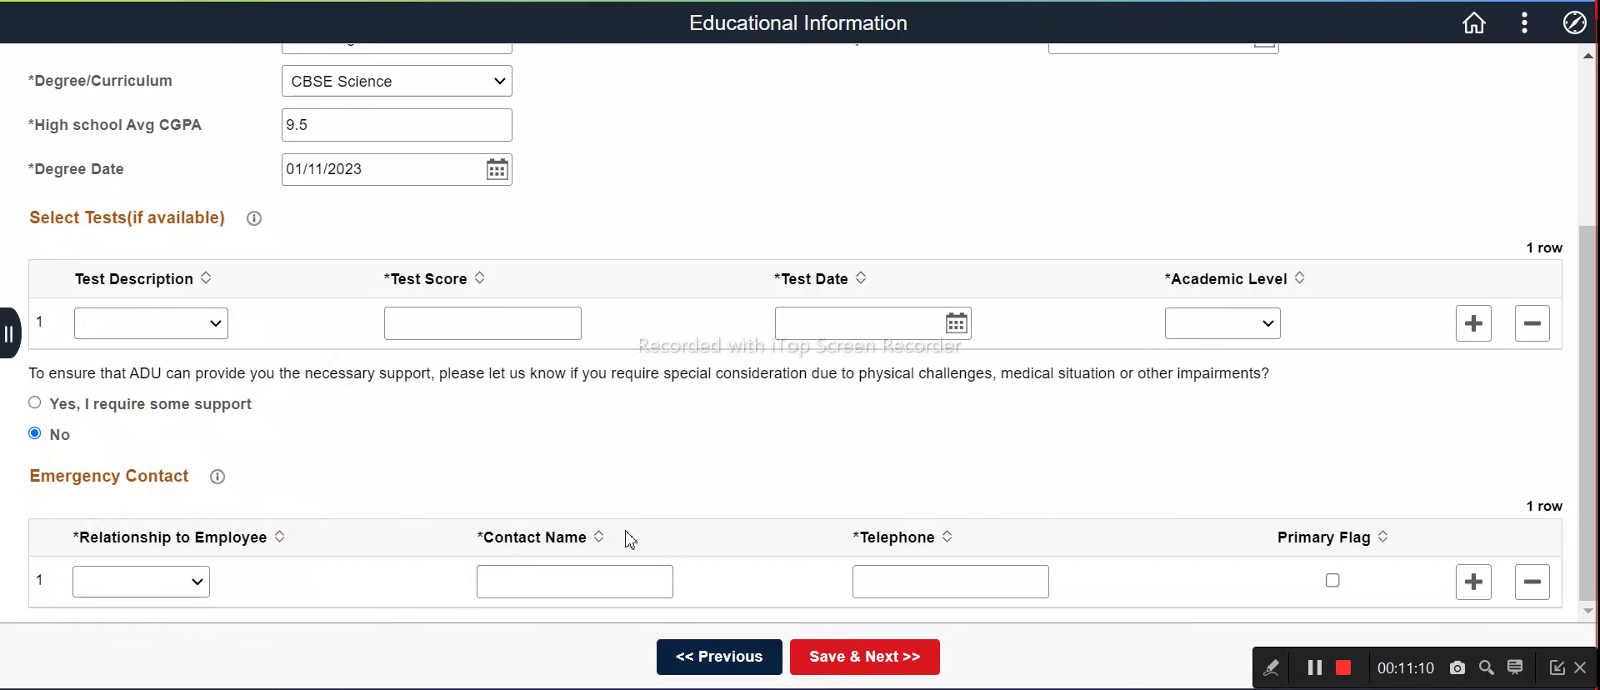
# Step: Add a Friend as emergency contact with the contact's name and telephone number, and save to continue to the documents page
pyautogui.click(108, 592)
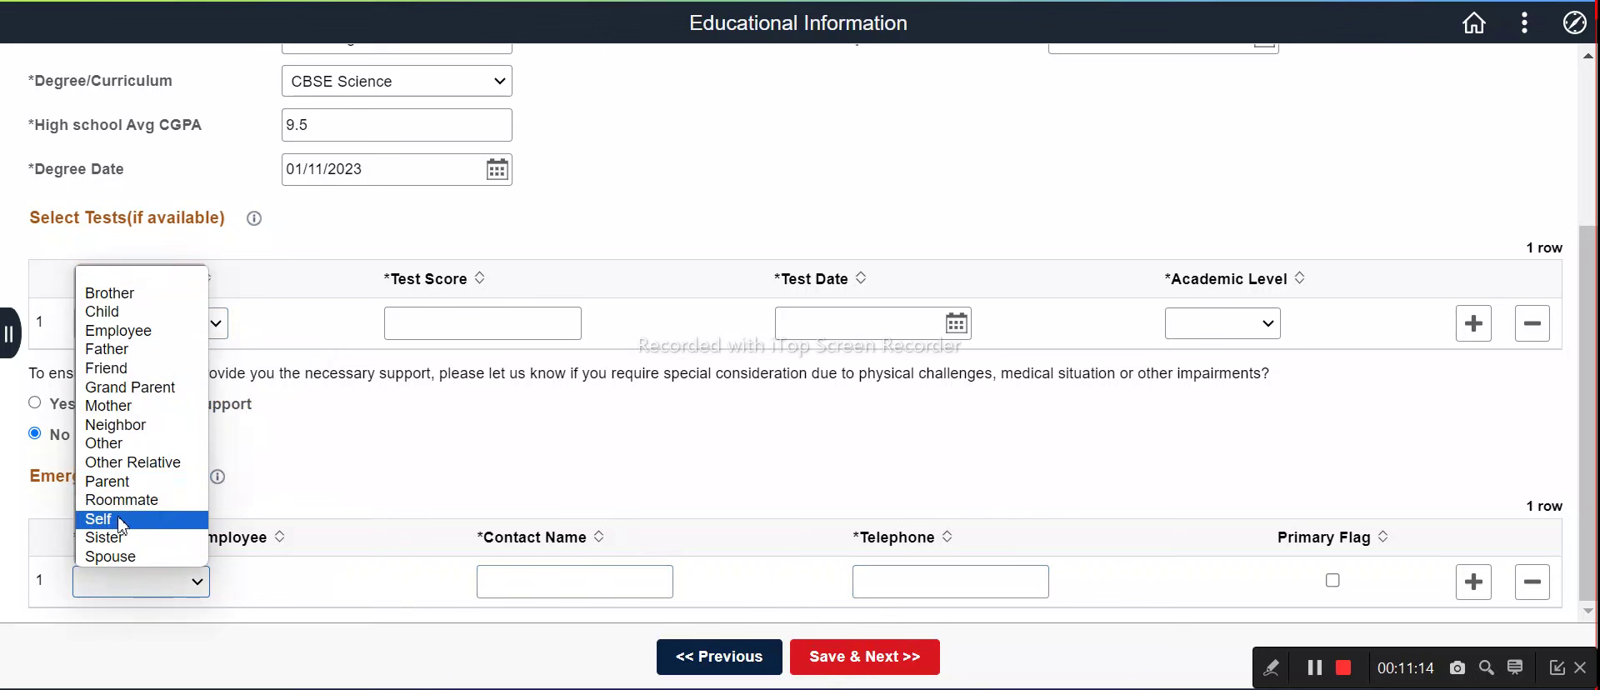
pyautogui.click(131, 377)
pyautogui.click(525, 584)
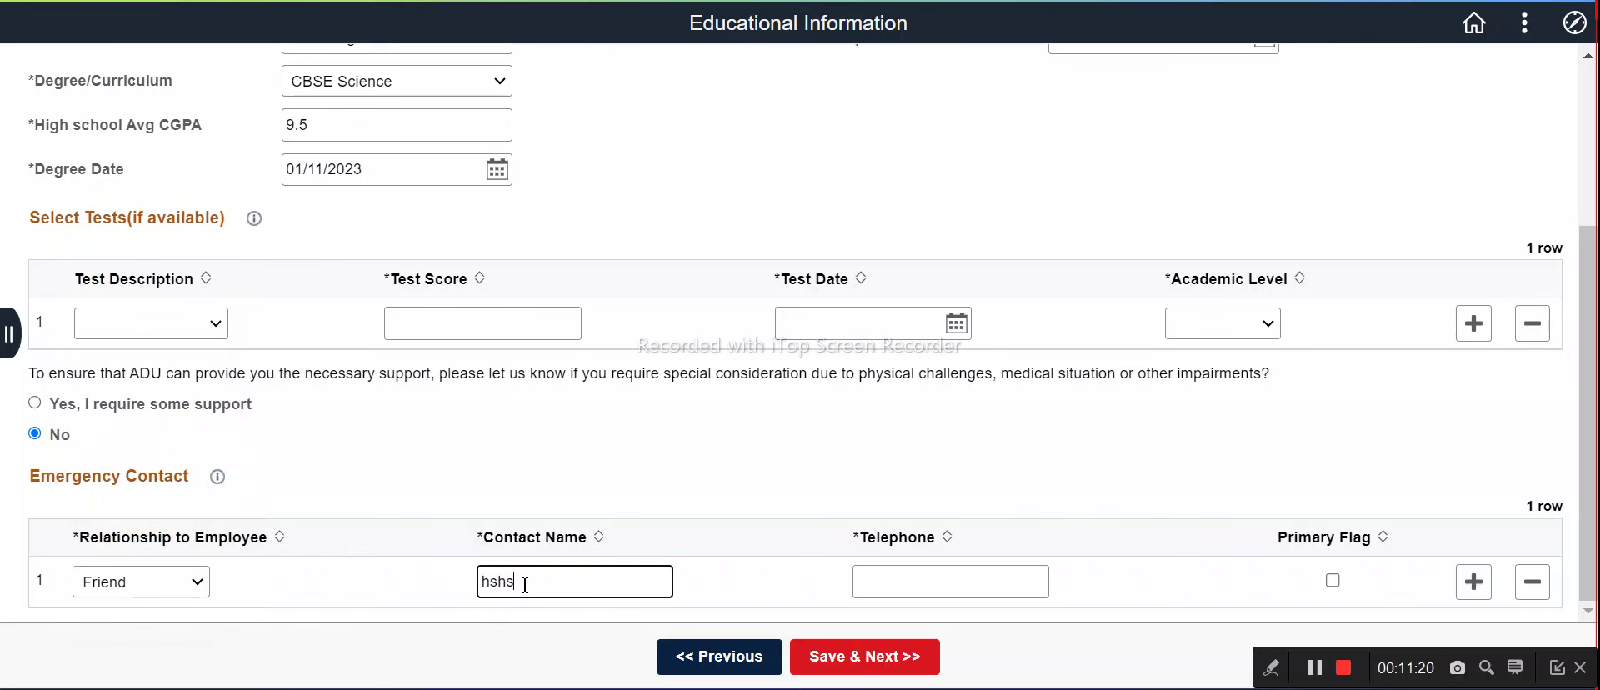
pyautogui.click(918, 590)
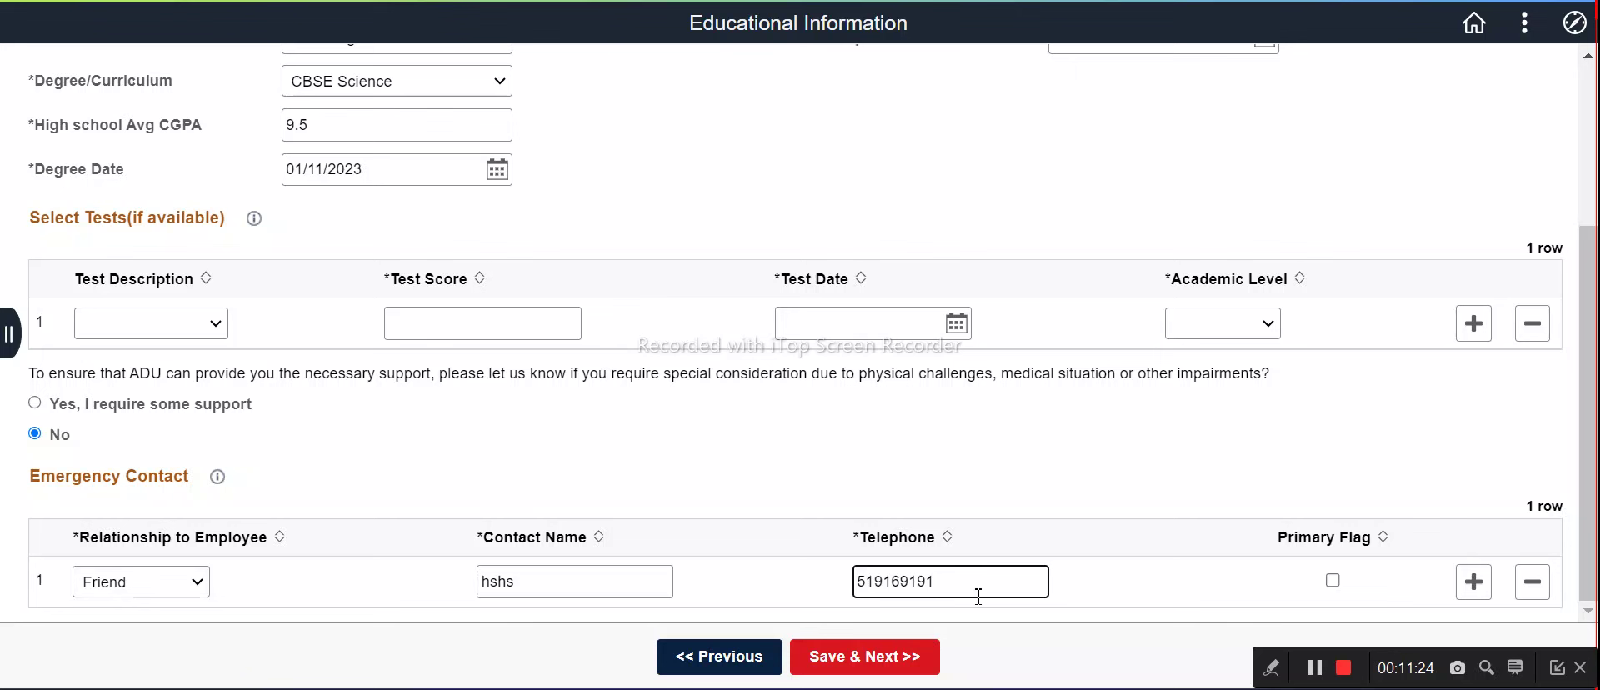
pyautogui.click(867, 656)
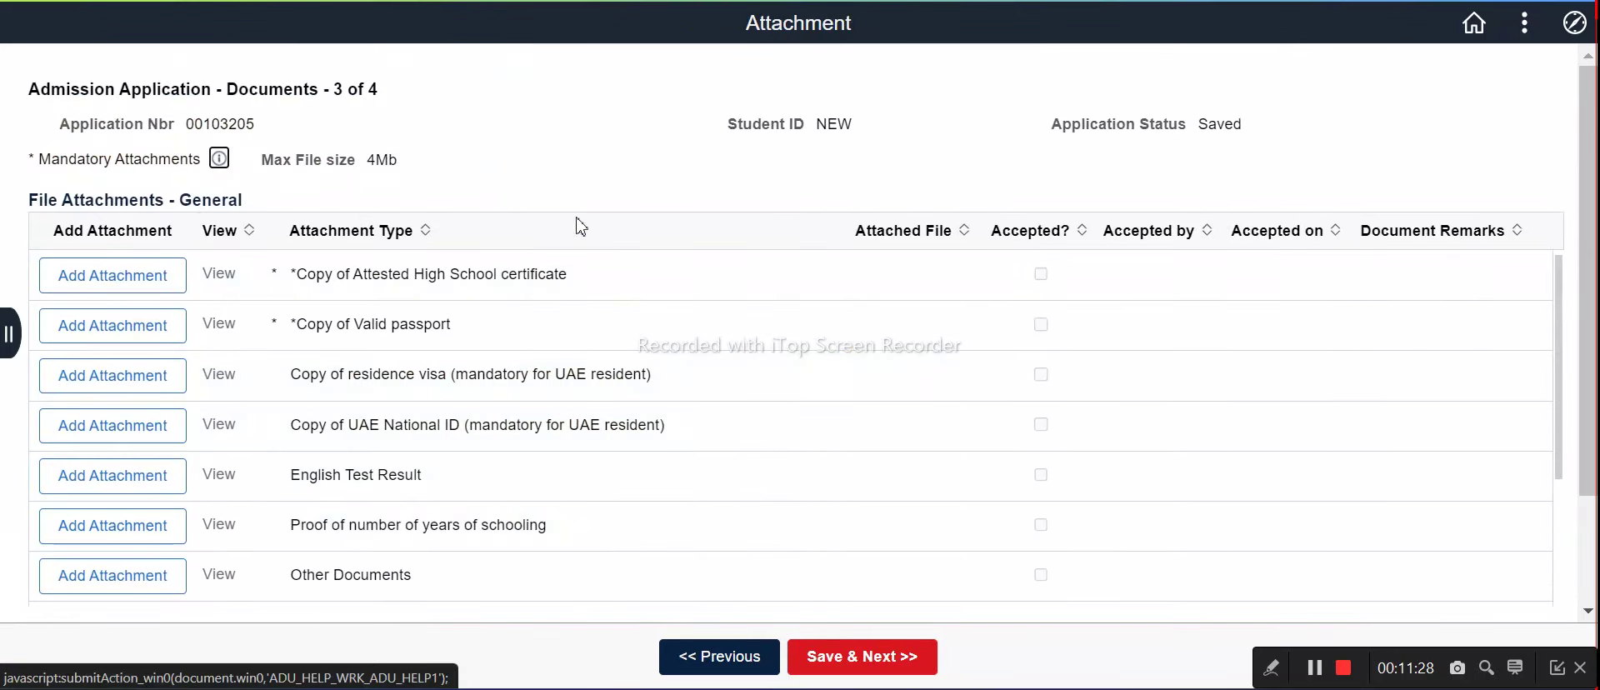
# Step: Upload sample pdf.pdf from the device as the Copy of Attested High School certificate
pyautogui.scroll(-2, 583, 250)
pyautogui.scroll(2, 528, 250)
pyautogui.click(113, 275)
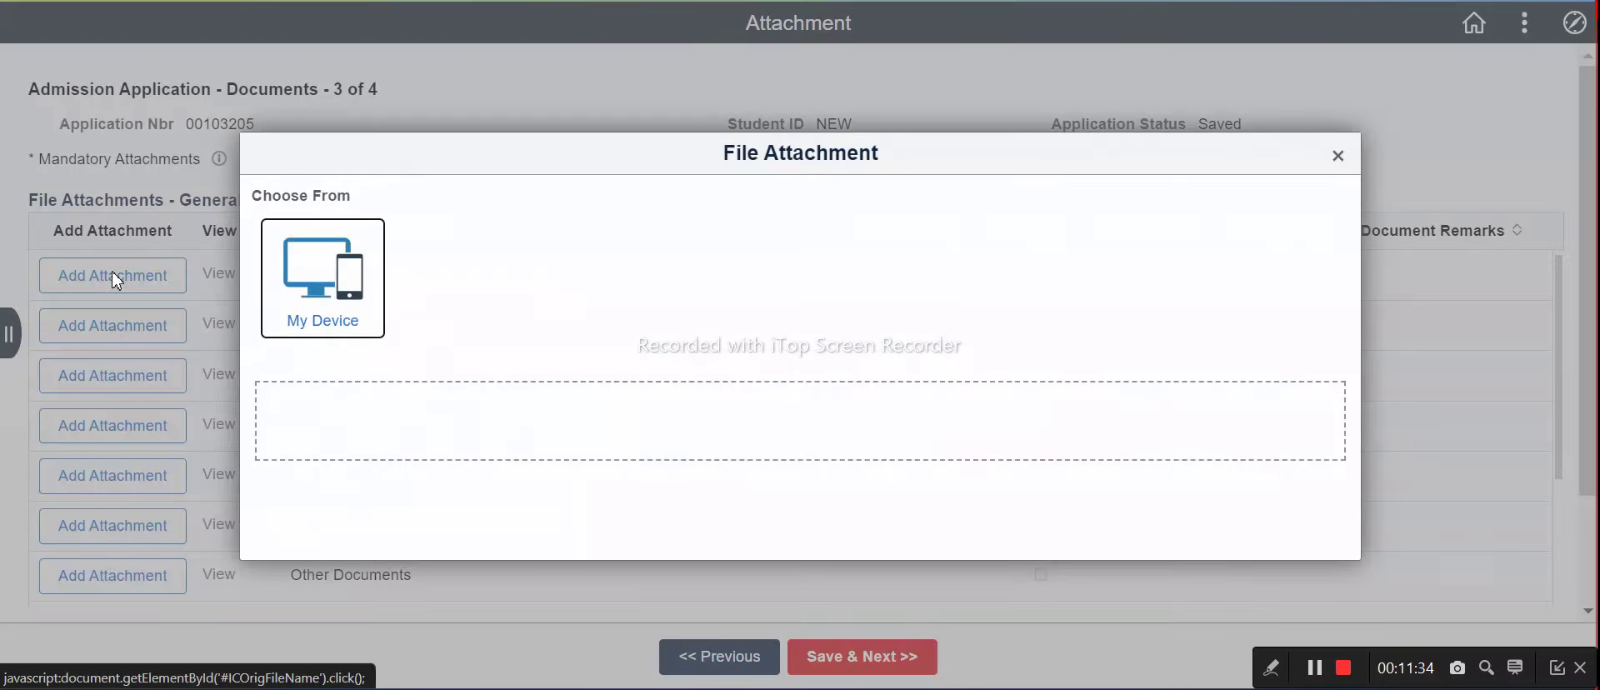
pyautogui.click(323, 279)
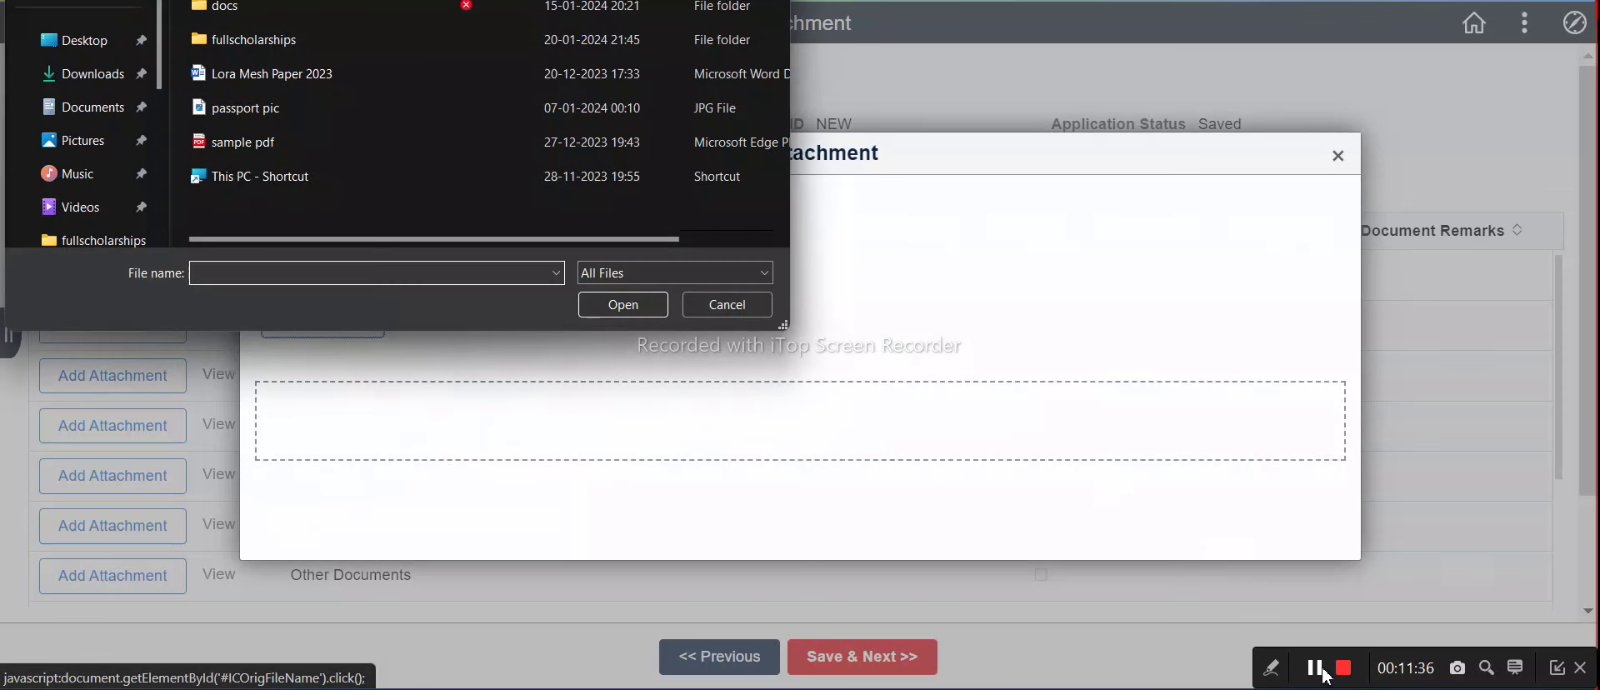
pyautogui.click(242, 141)
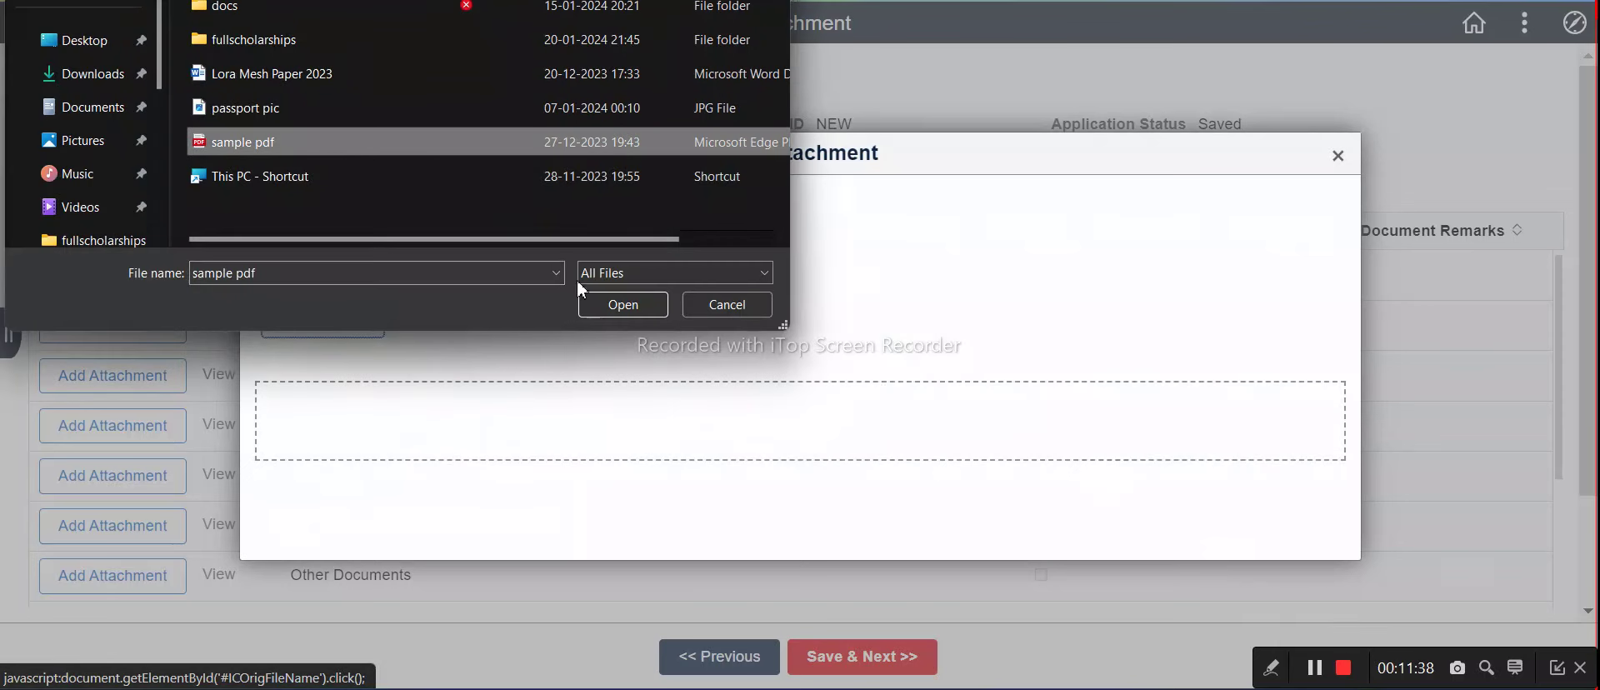
pyautogui.click(617, 304)
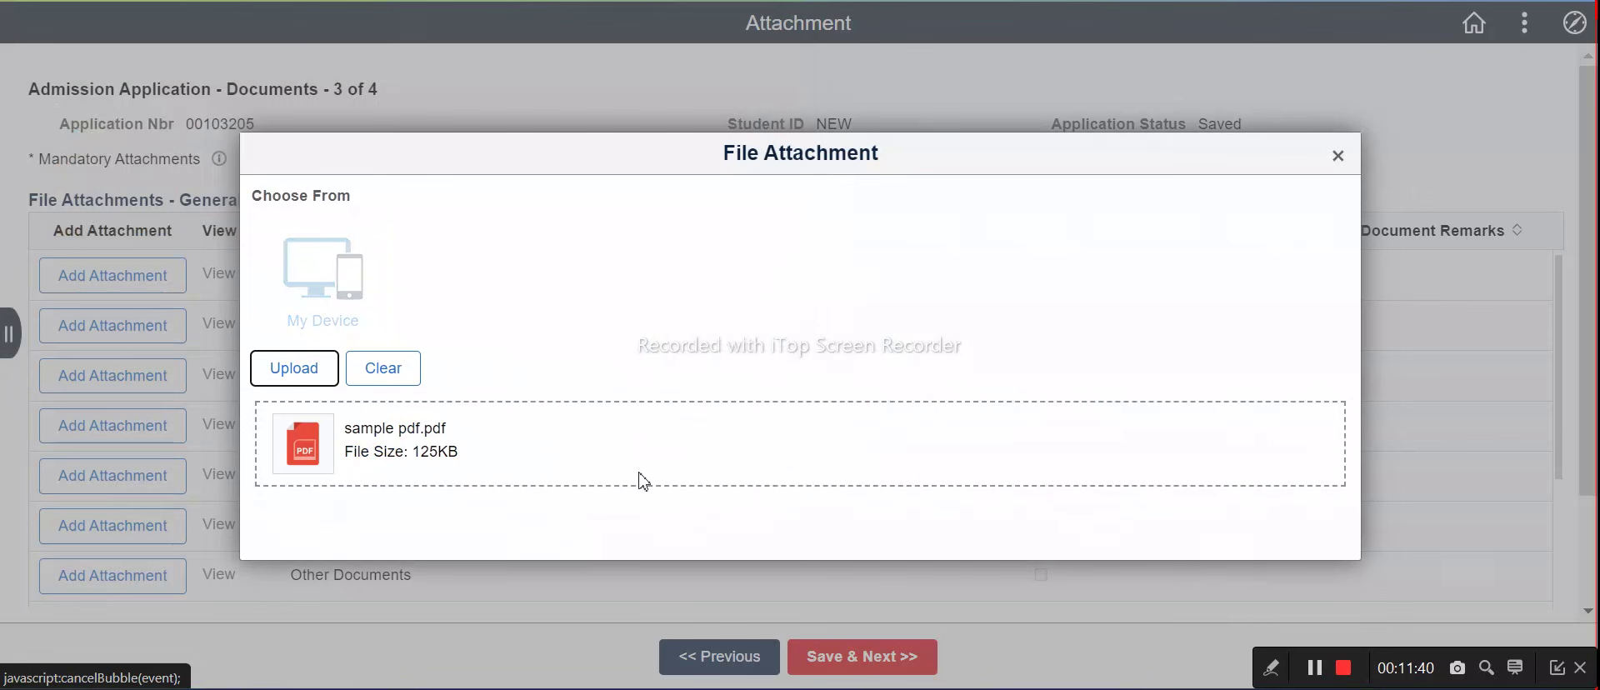
pyautogui.click(297, 367)
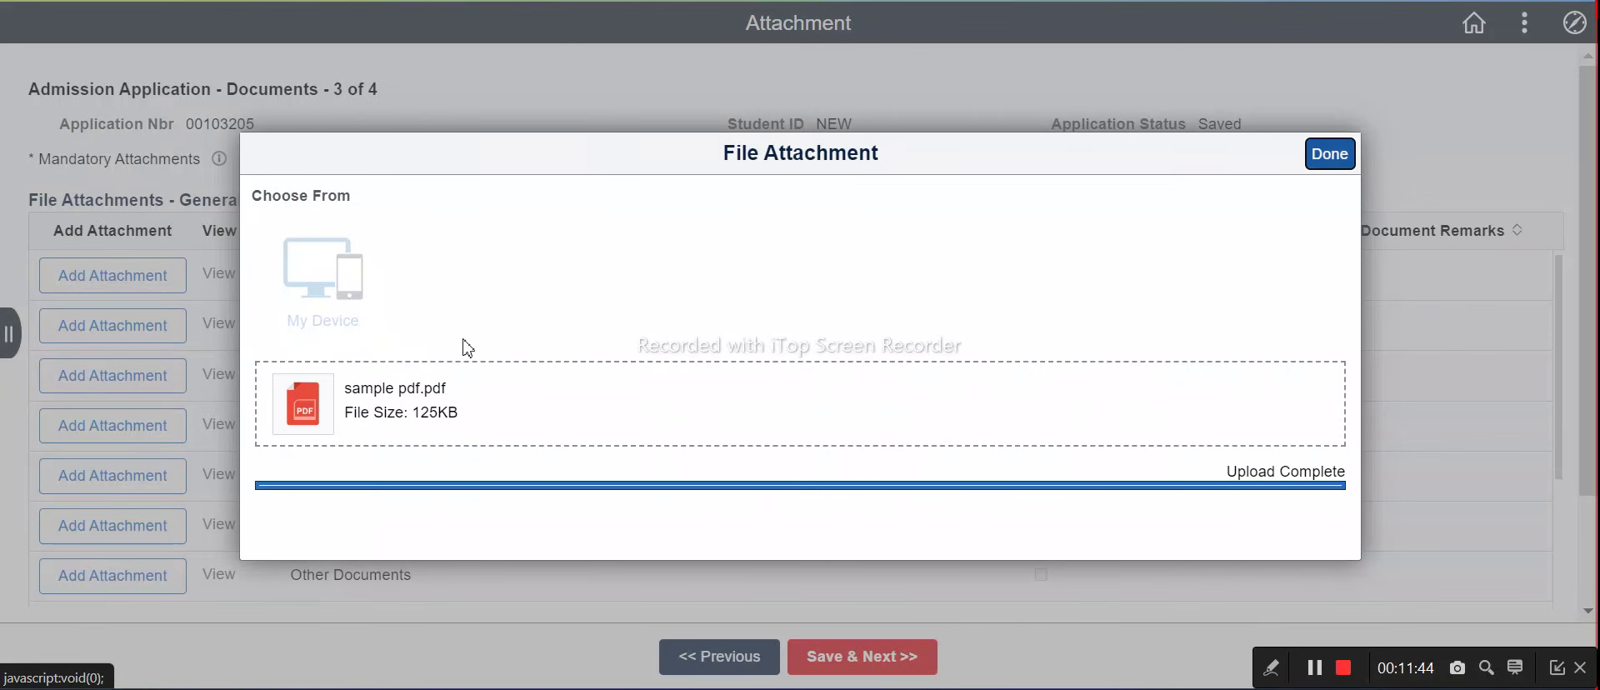
pyautogui.click(1348, 170)
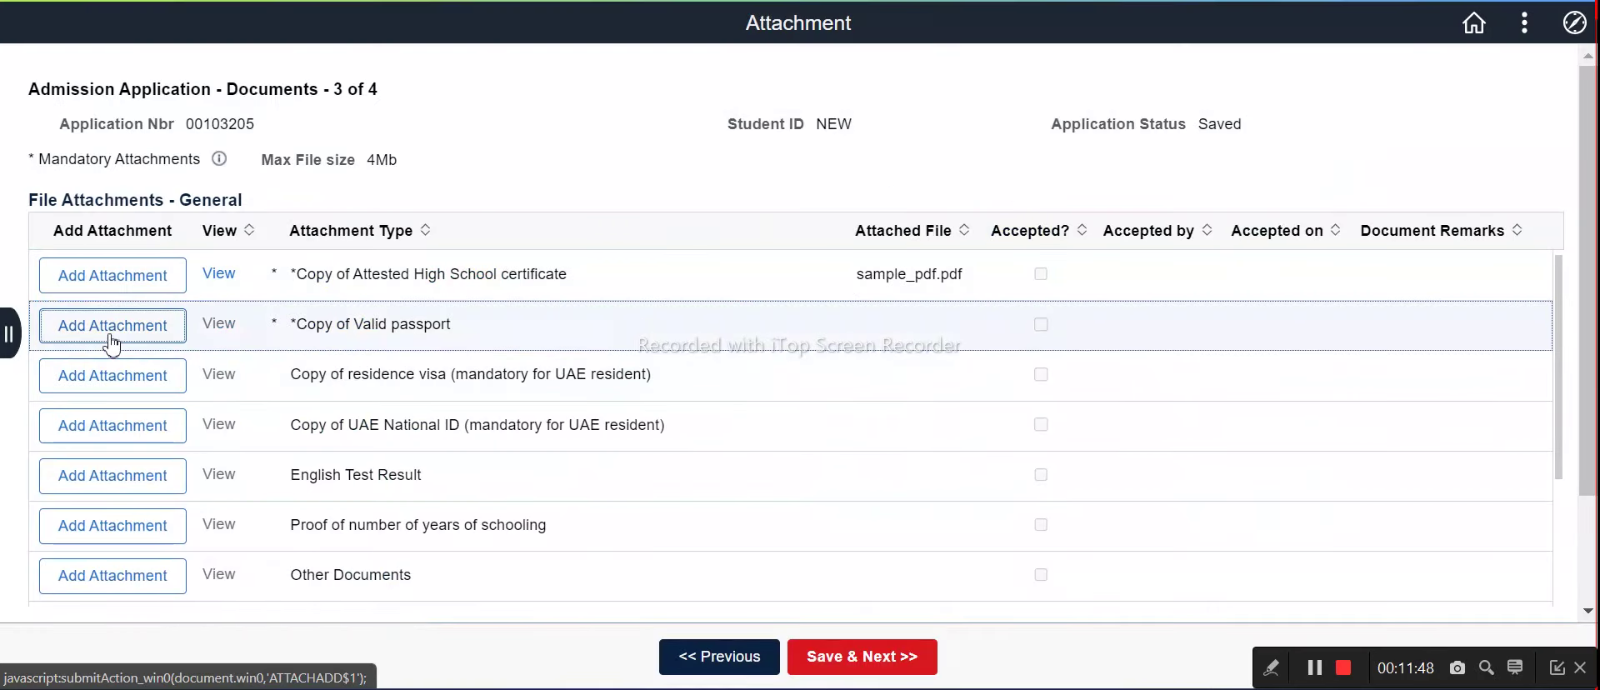
# Step: Upload sample pdf.pdf from the device as the Copy of Valid passport
pyautogui.click(109, 327)
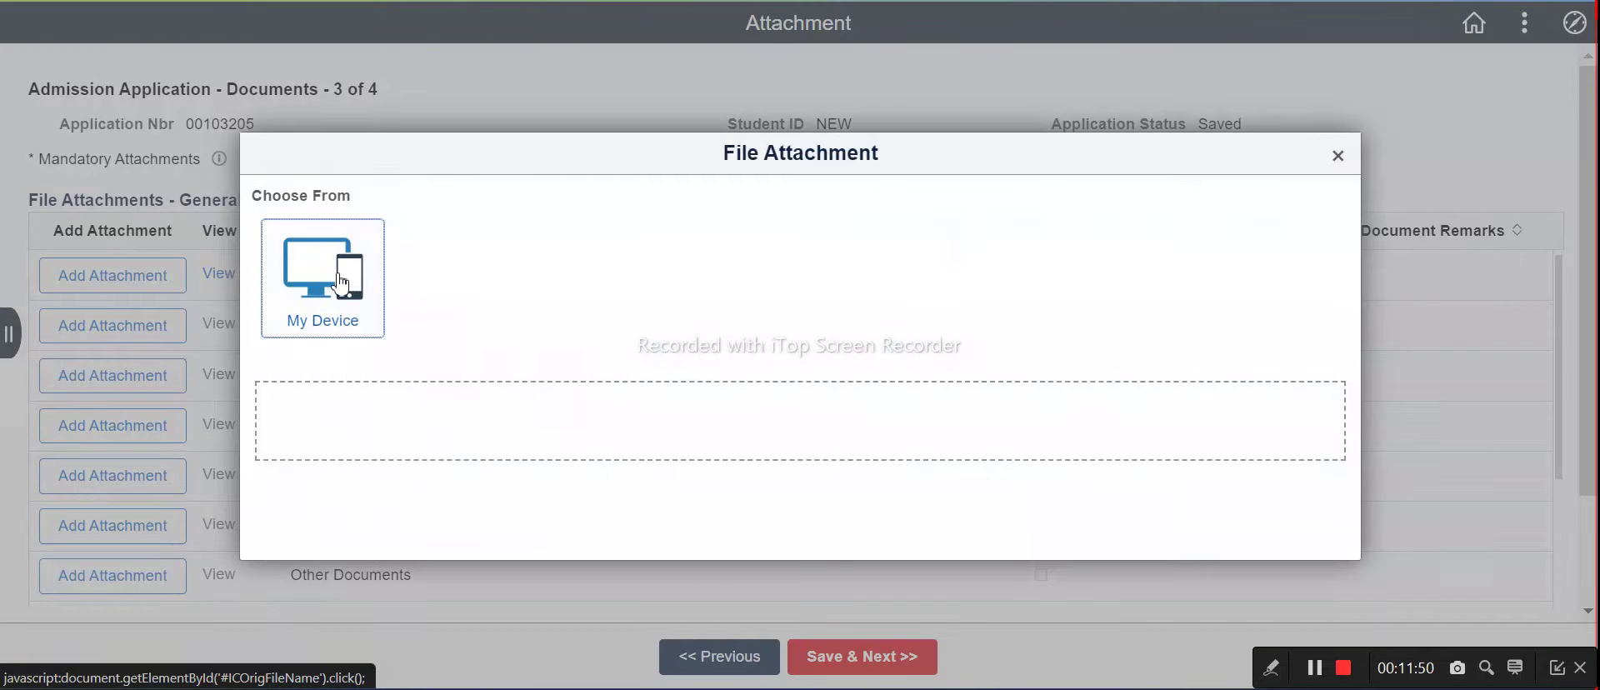
pyautogui.click(342, 285)
pyautogui.click(257, 145)
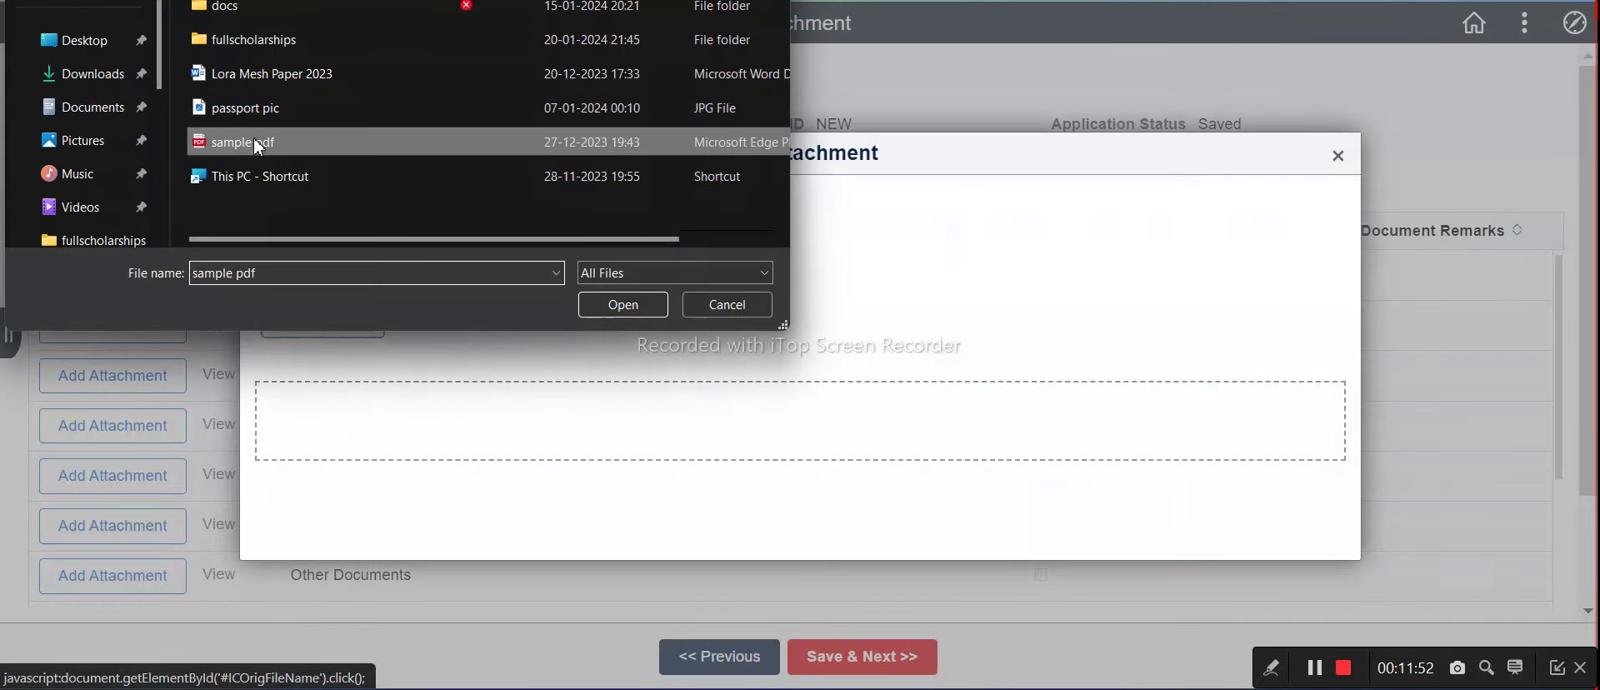
pyautogui.click(627, 305)
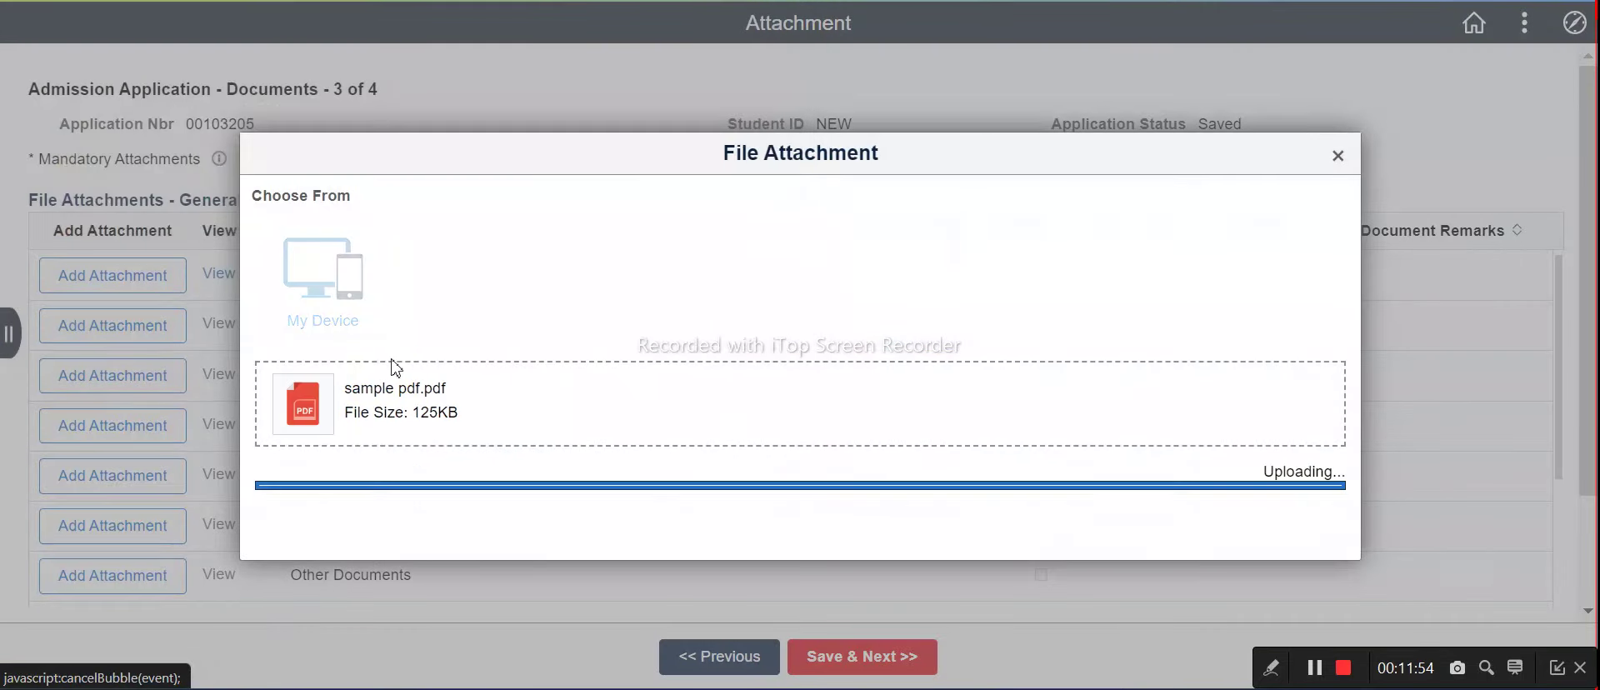
pyautogui.click(1317, 157)
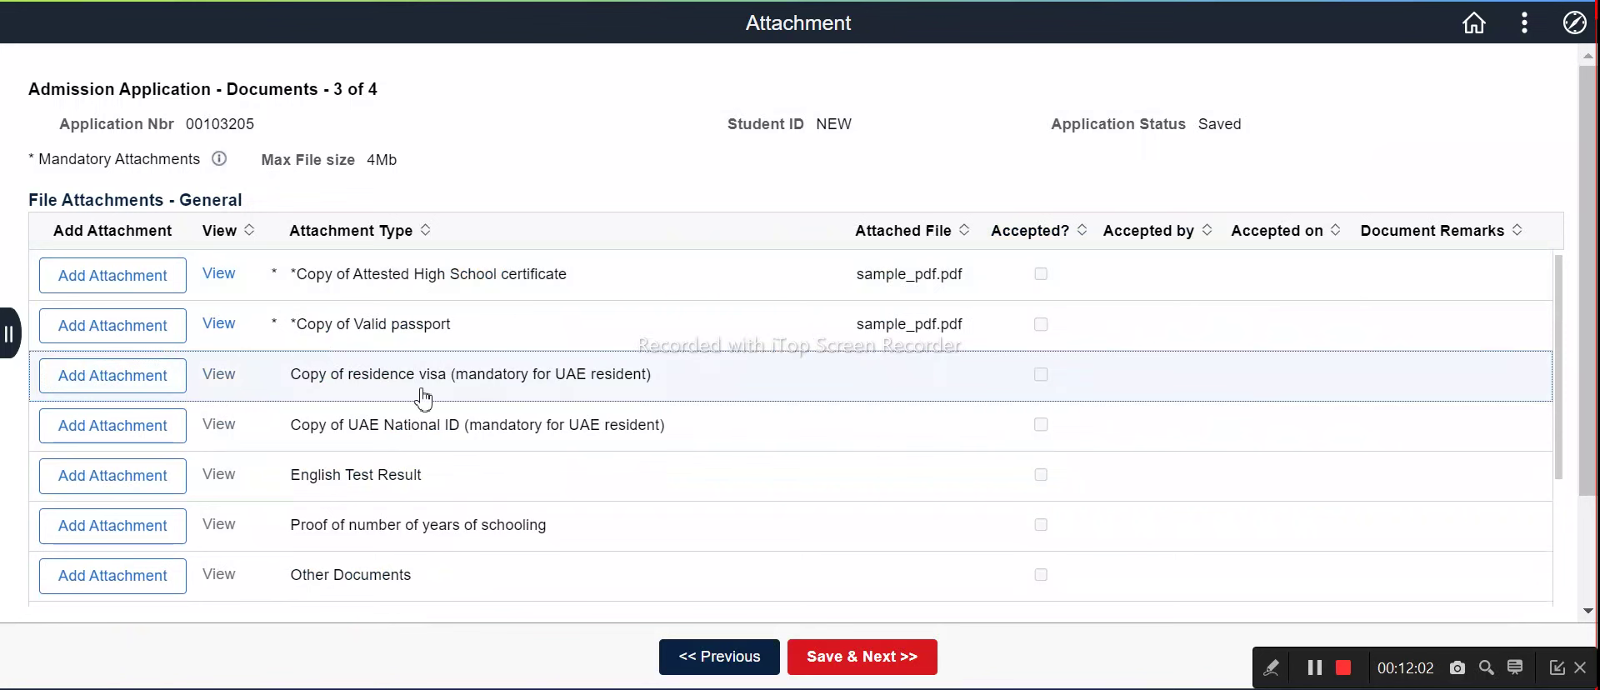
pyautogui.moveTo(700, 389); pyautogui.dragTo(230, 375)
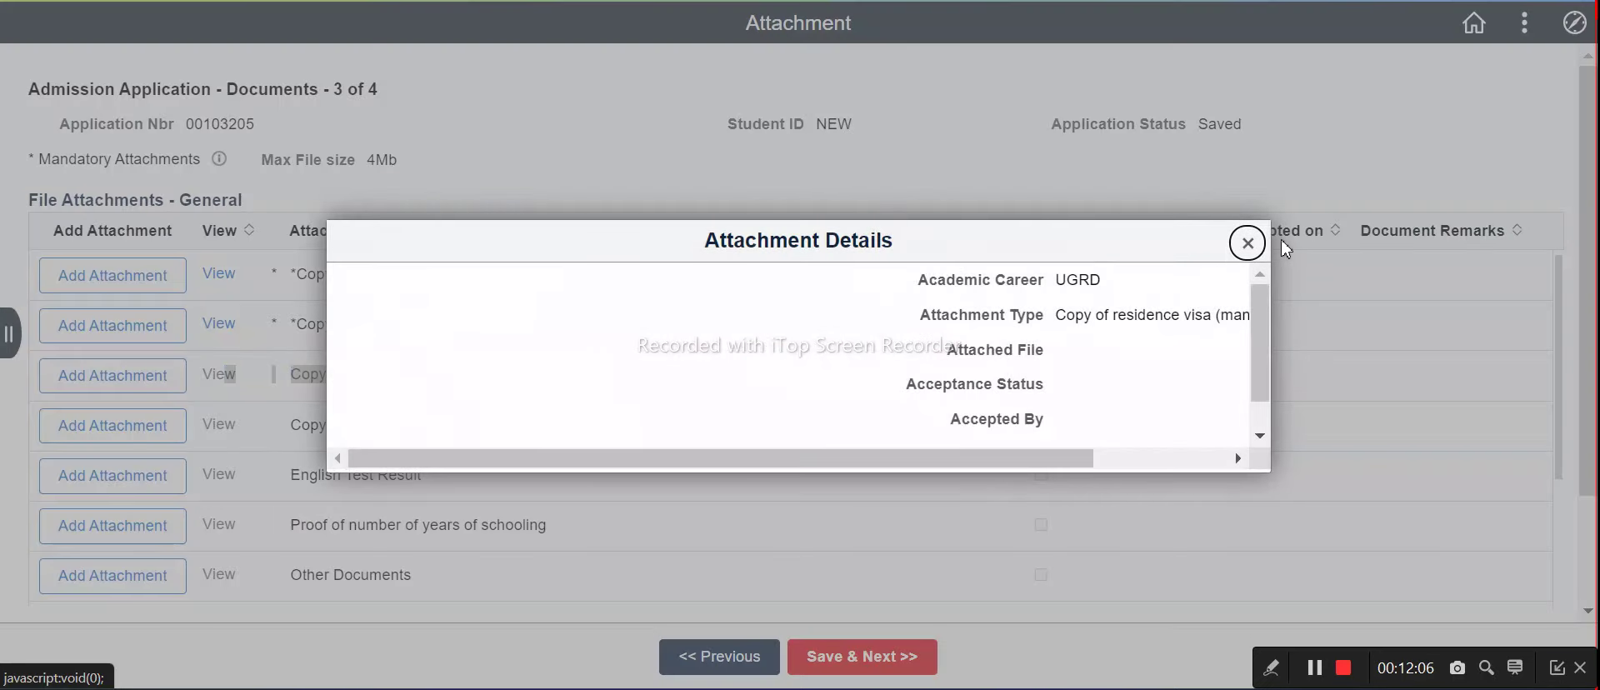
pyautogui.click(1248, 243)
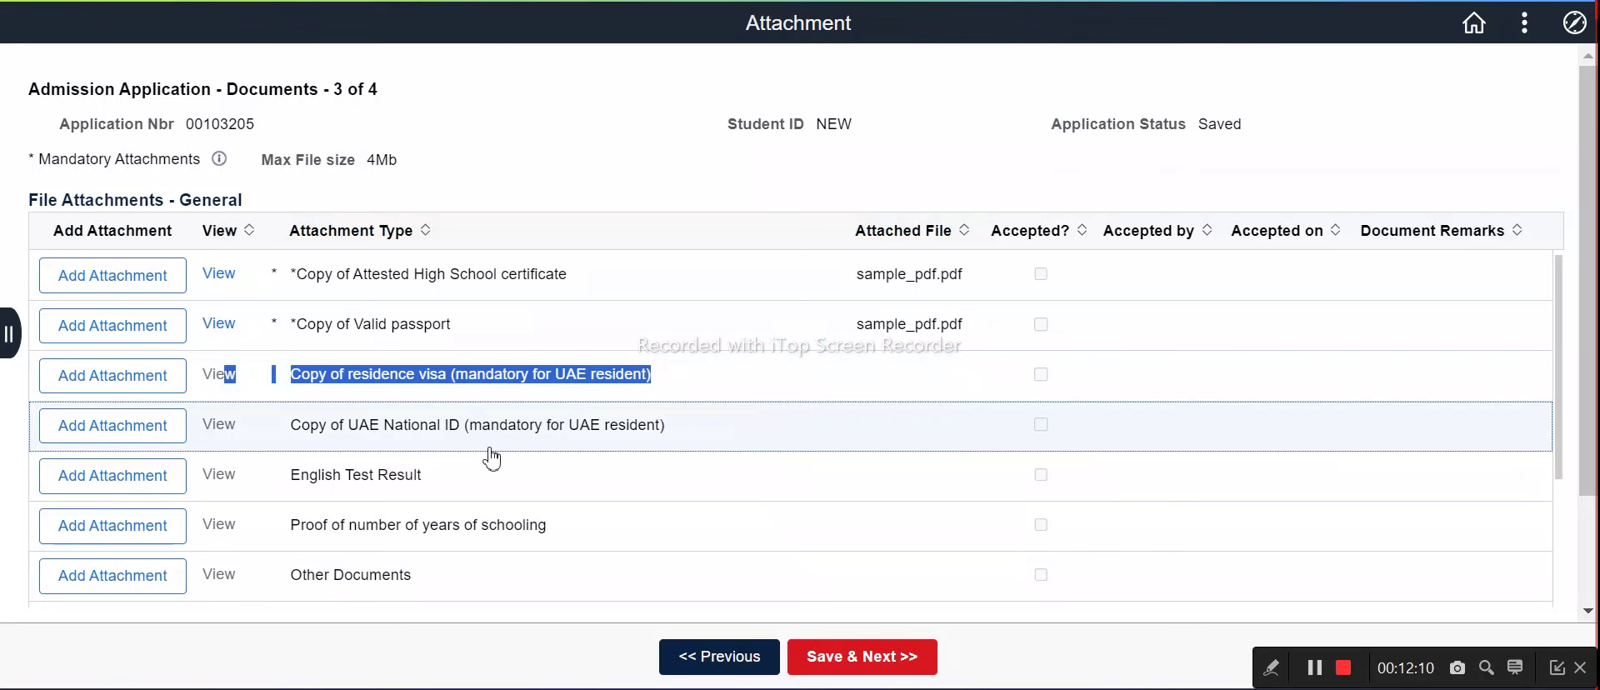
# Step: Upload sample pdf.pdf from the device as the English Test Result
pyautogui.click(131, 485)
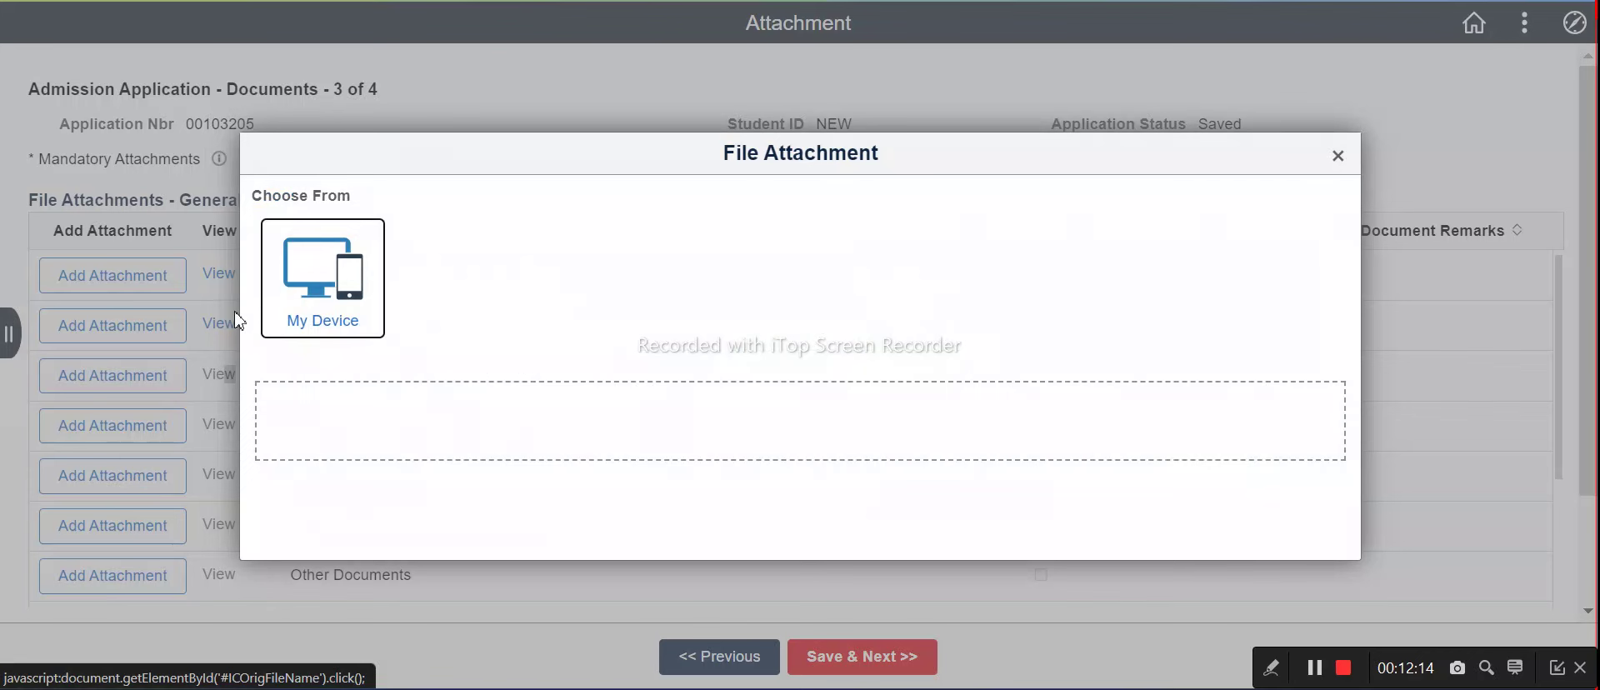
pyautogui.click(315, 315)
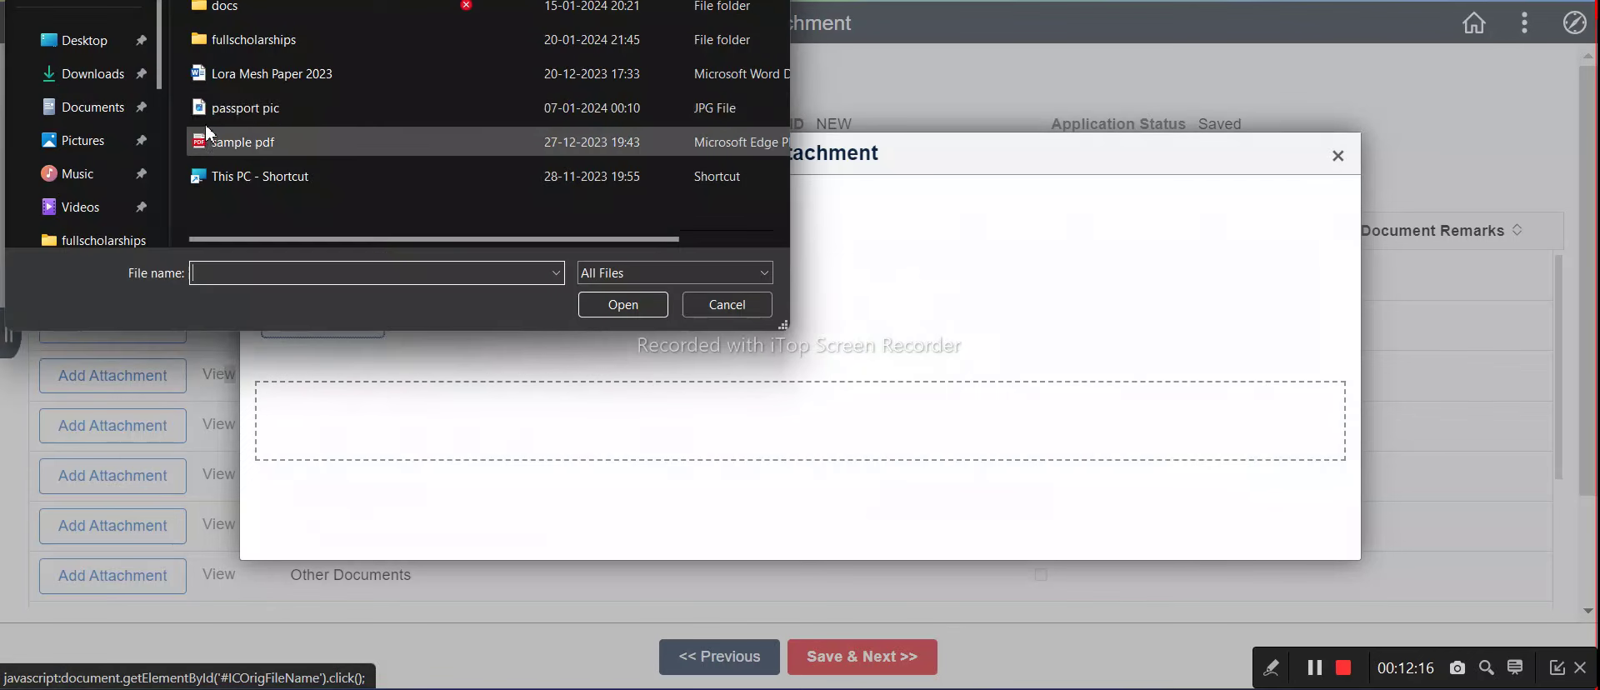
pyautogui.click(218, 140)
pyautogui.click(636, 307)
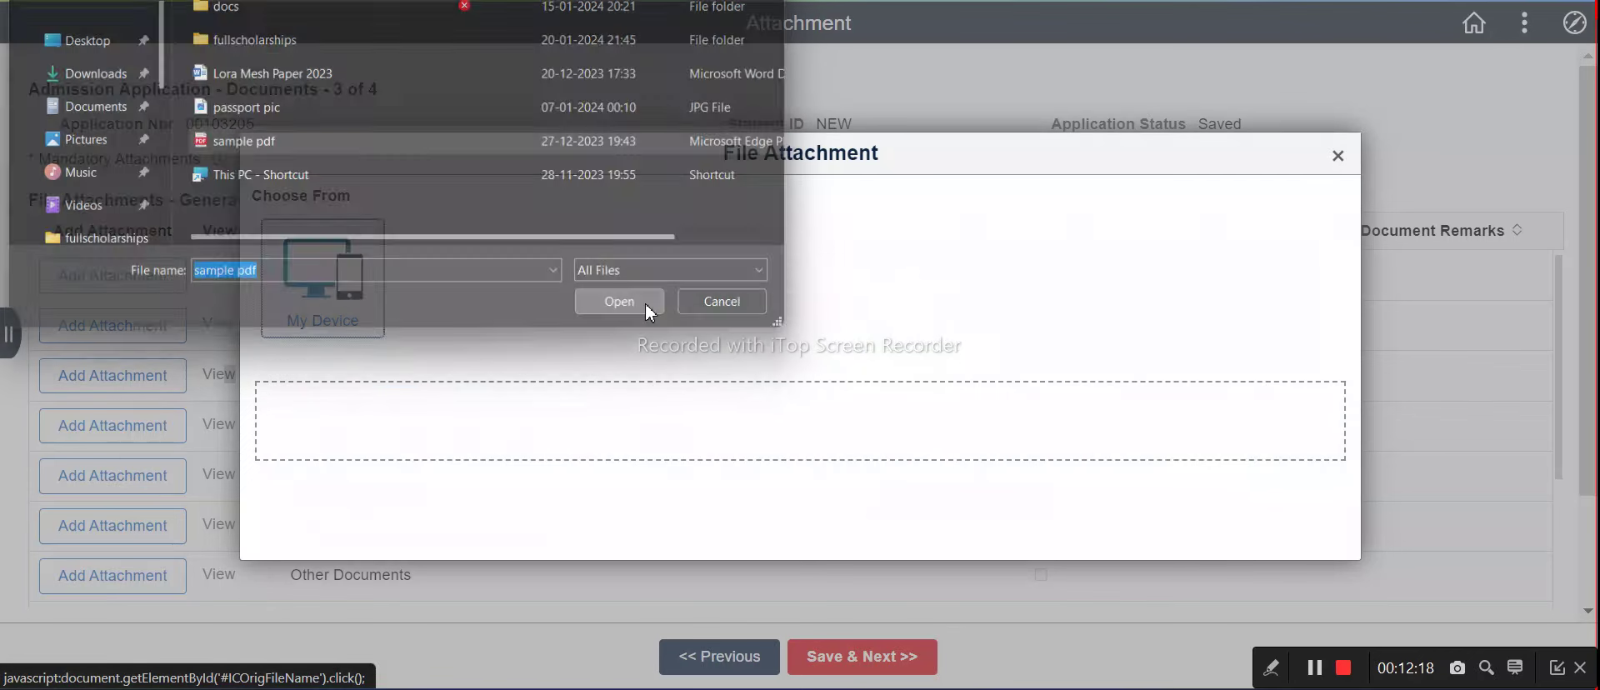
pyautogui.click(280, 360)
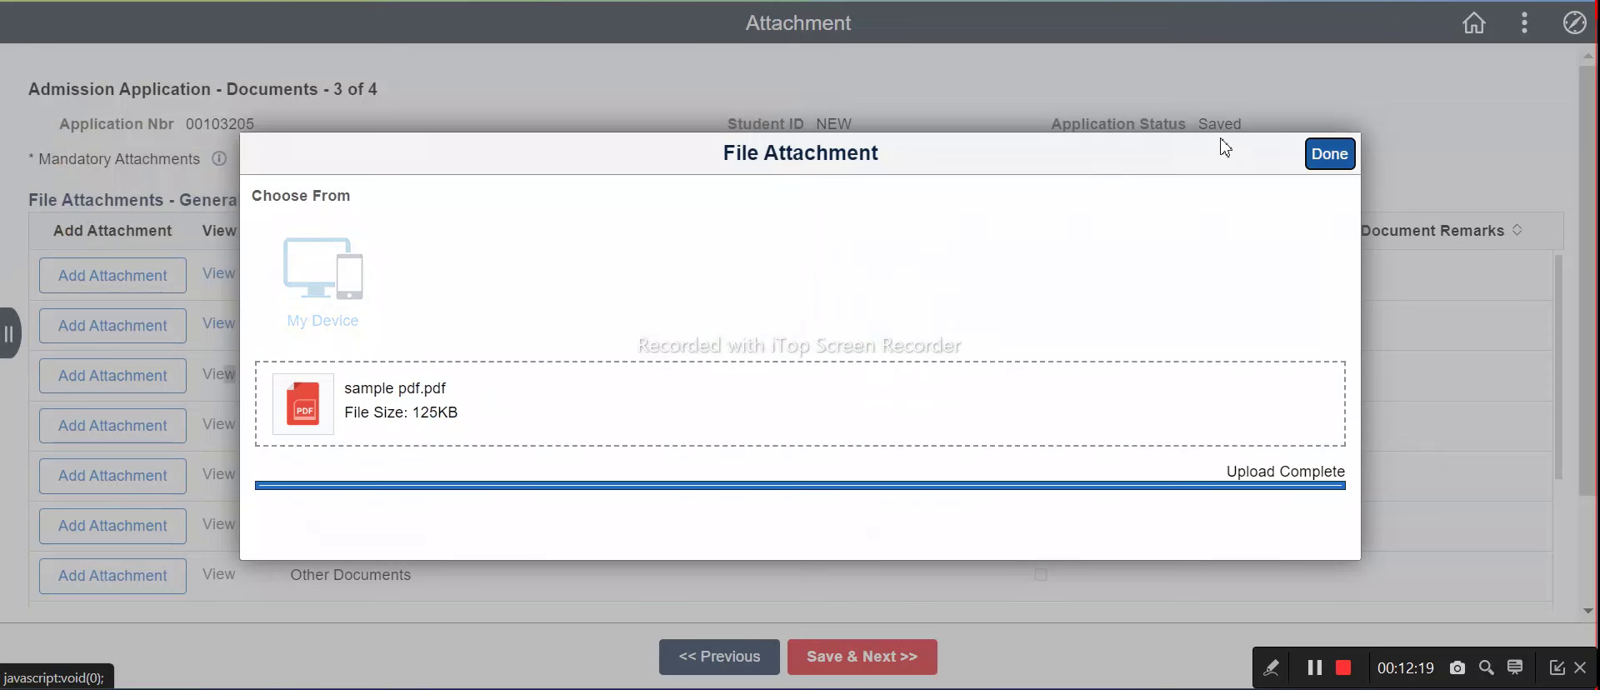
pyautogui.click(1329, 153)
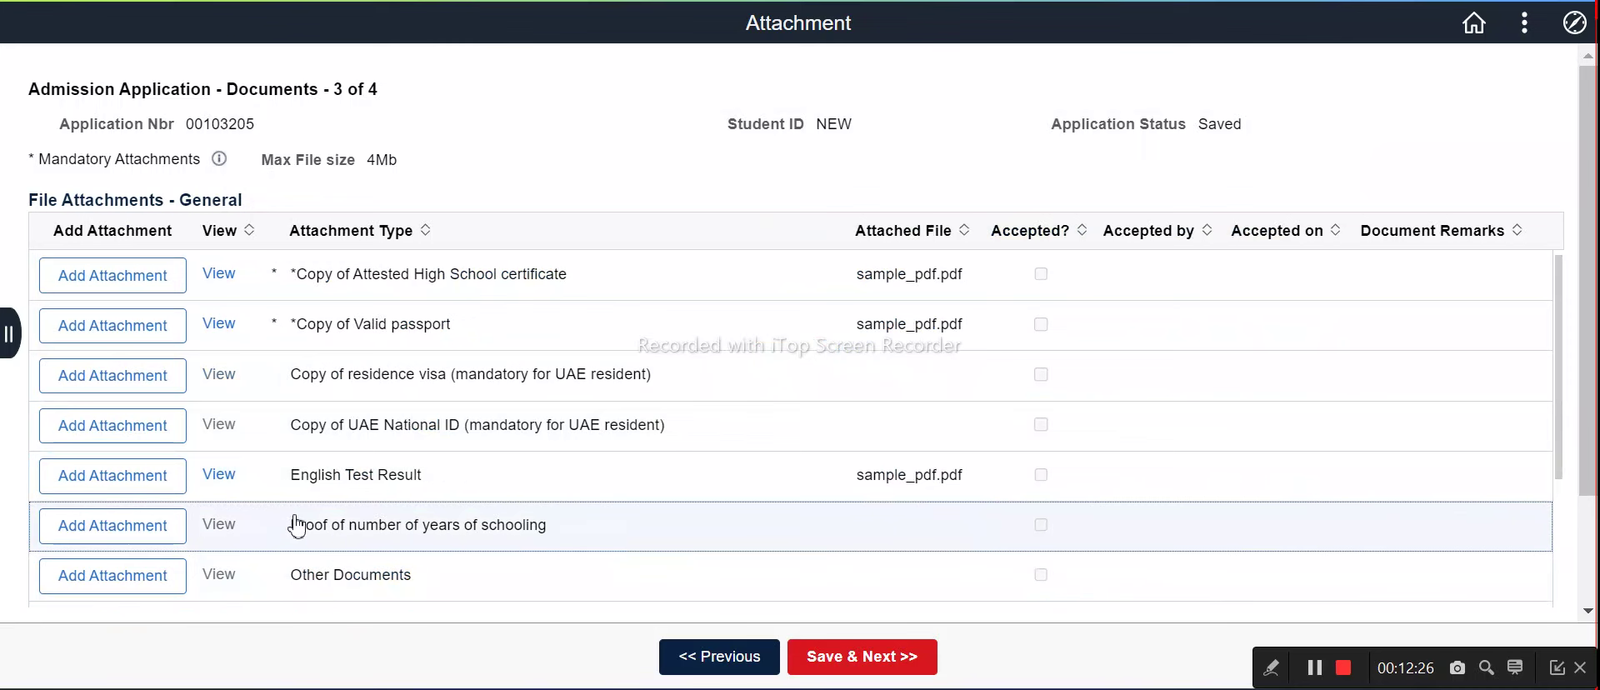
# Step: Upload sample pdf.pdf from the device as the Proof of number of years of schooling
pyautogui.click(143, 526)
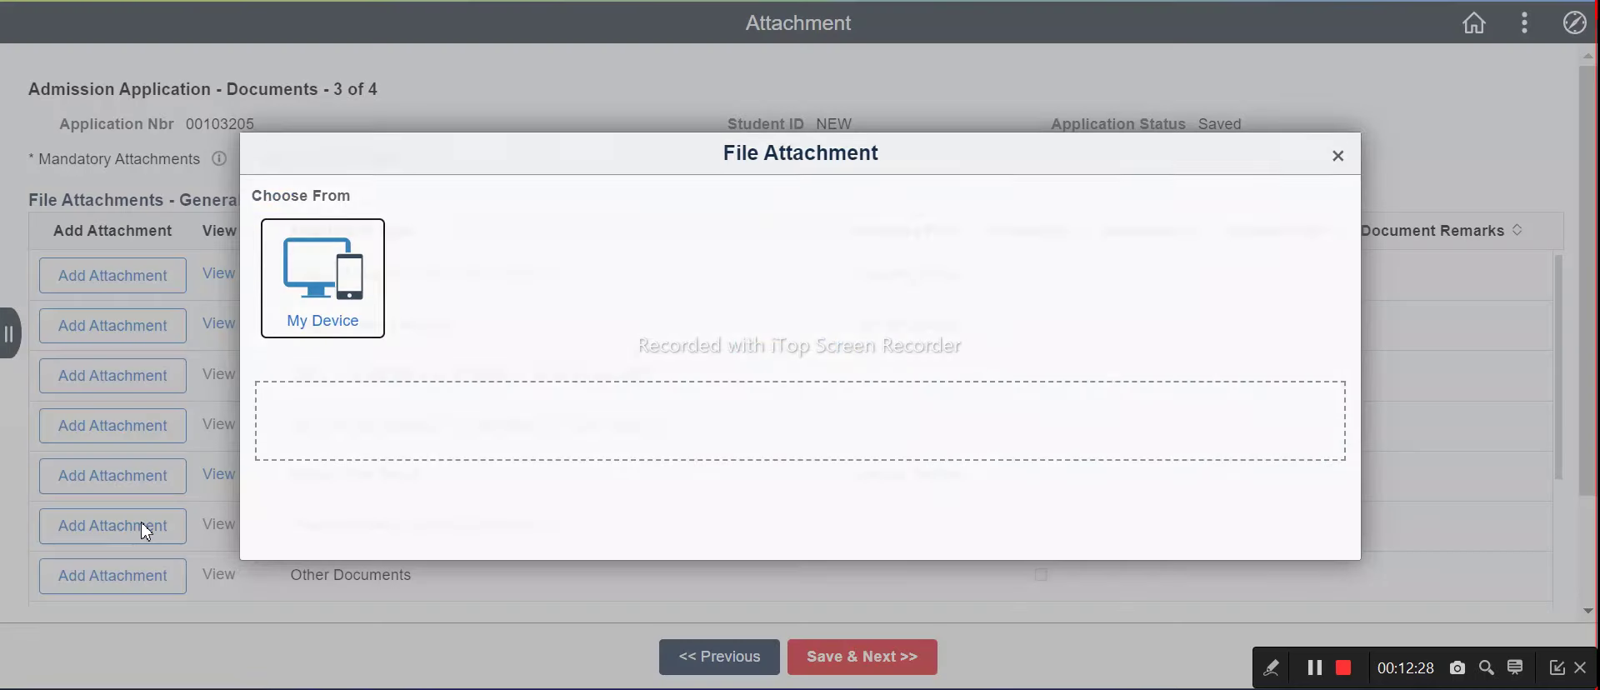
pyautogui.click(358, 314)
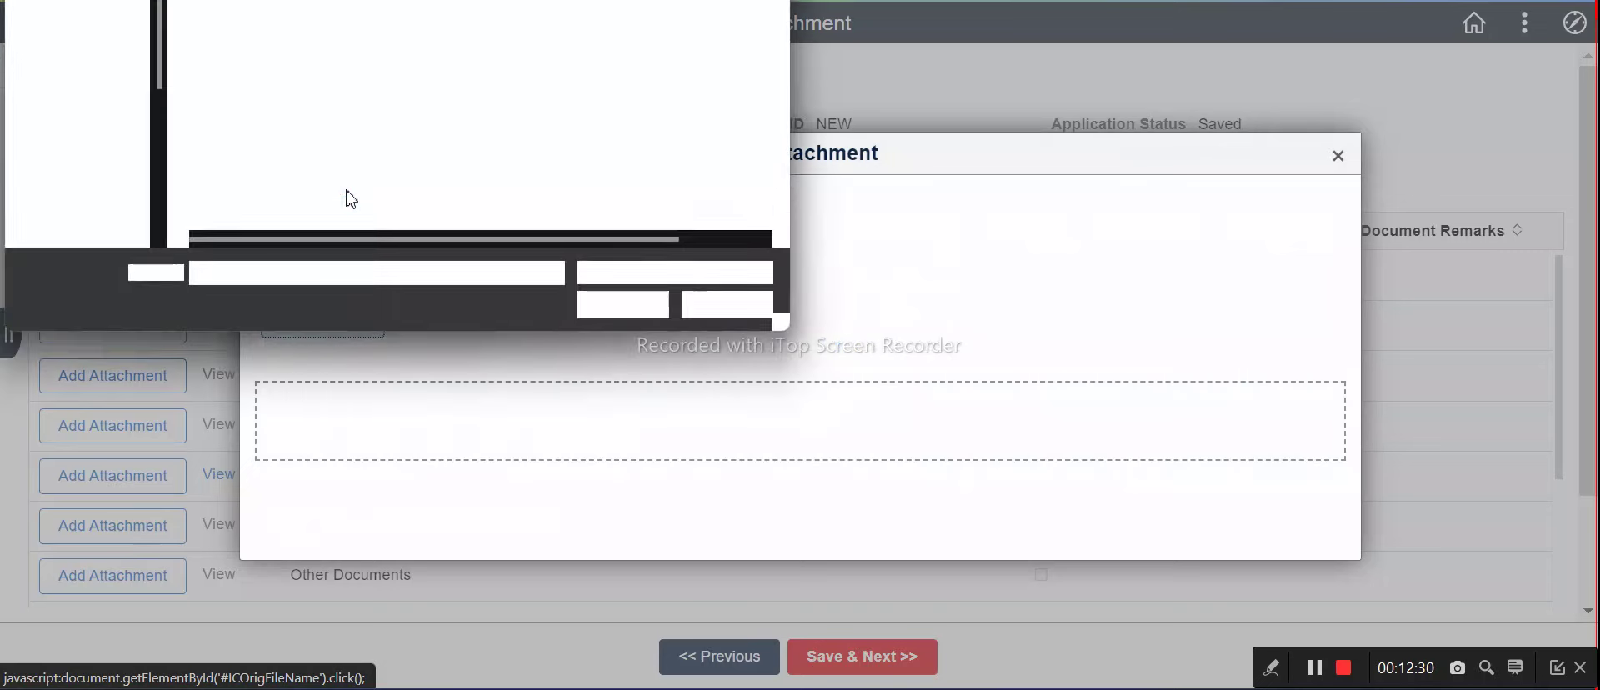
pyautogui.click(255, 144)
pyautogui.click(621, 306)
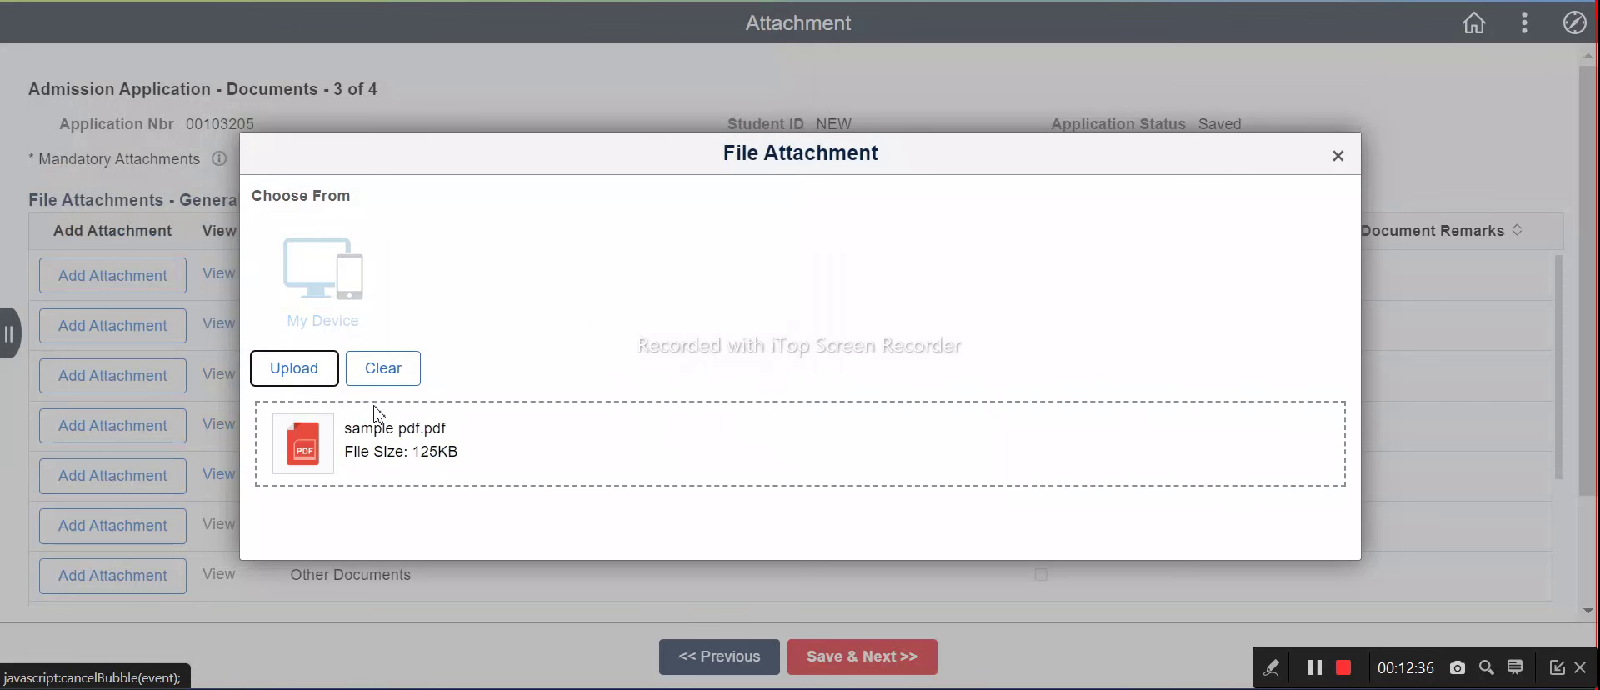
pyautogui.click(295, 371)
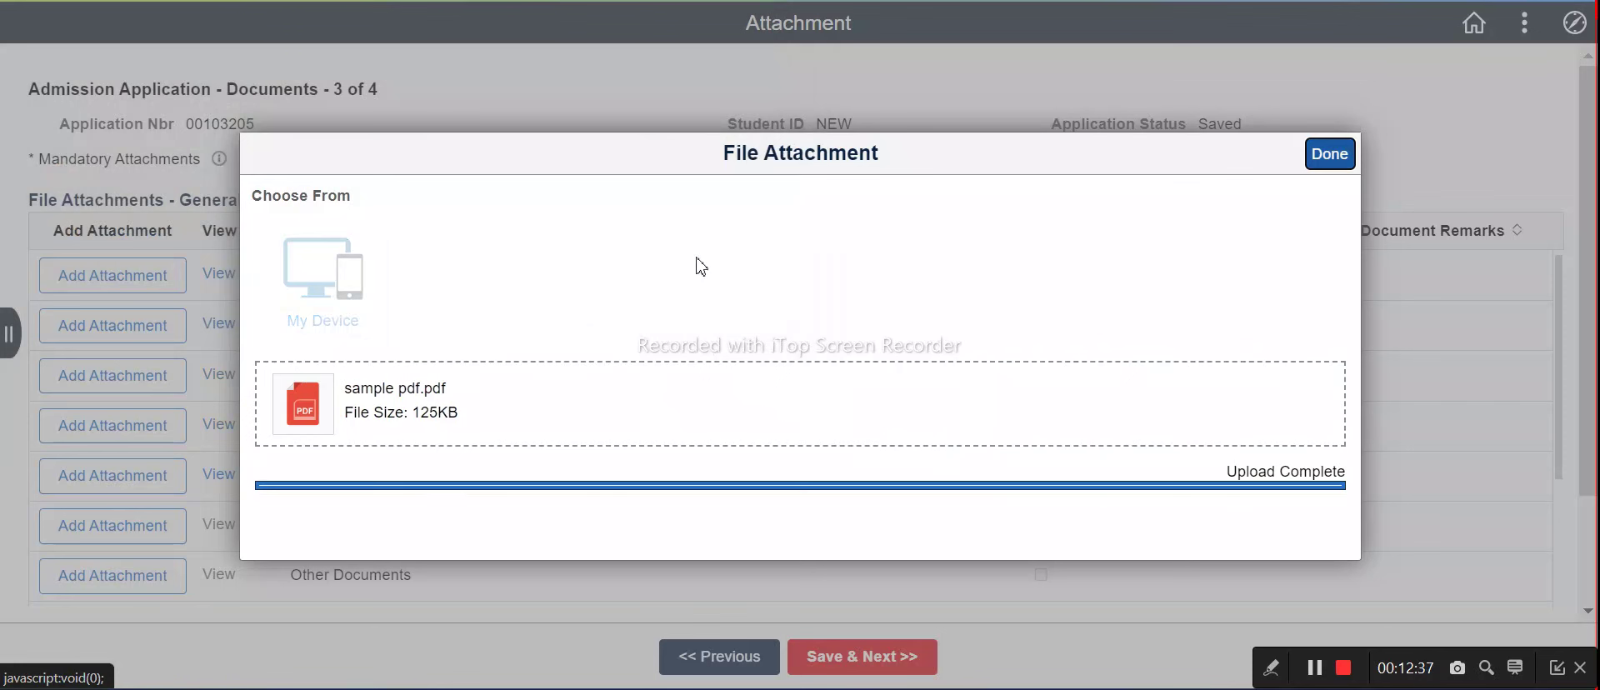
pyautogui.click(1330, 154)
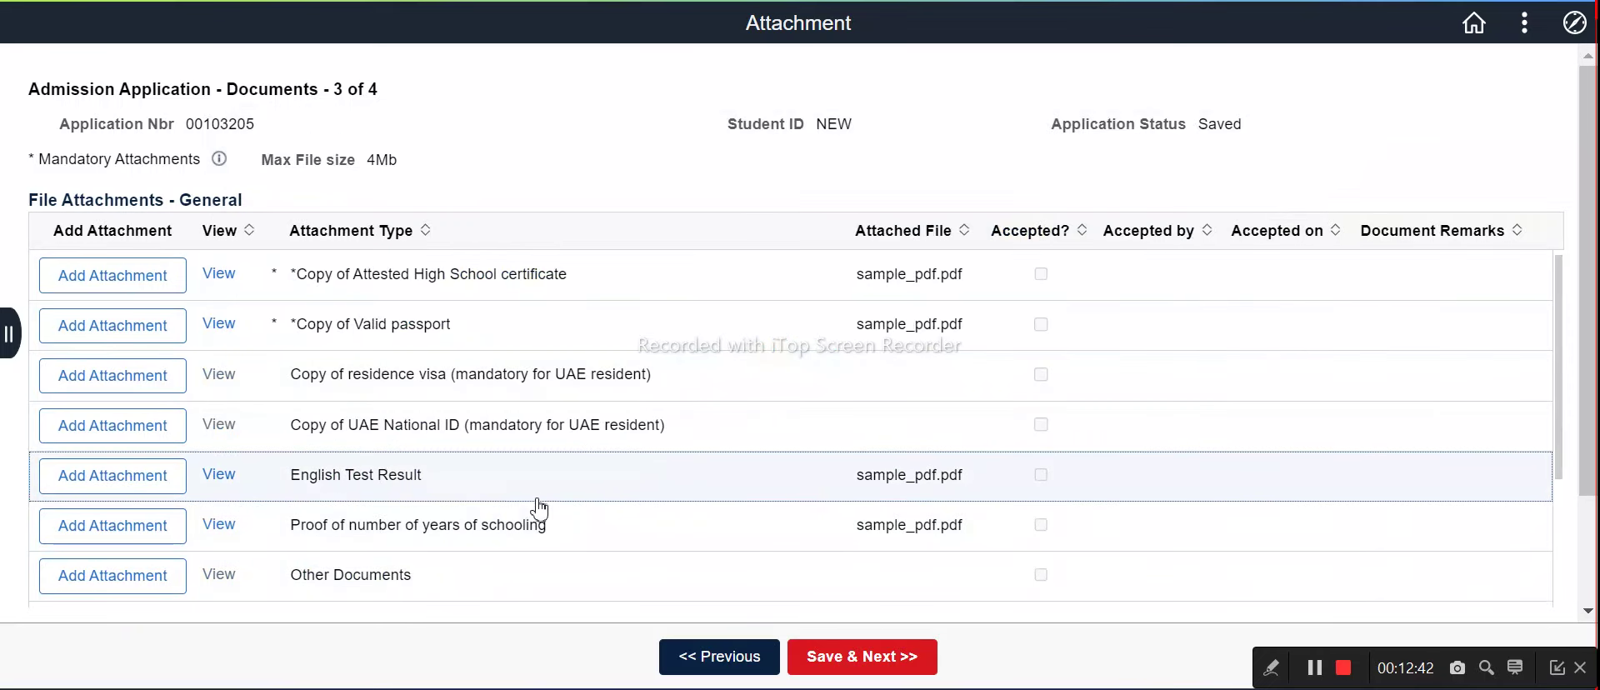
# Step: Upload sample pdf.pdf from the device as the Other Documents attachment
pyautogui.scroll(-3, 538, 506)
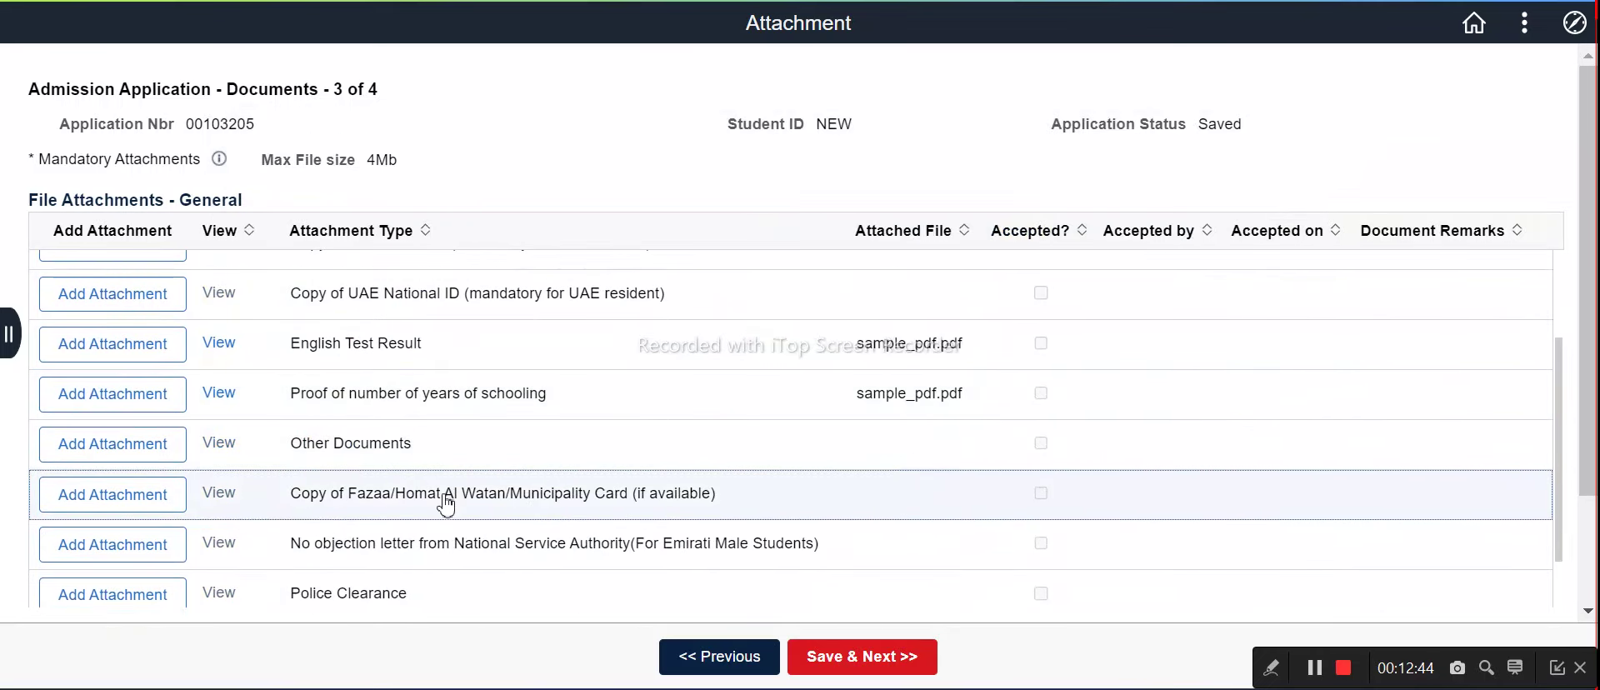
pyautogui.click(134, 451)
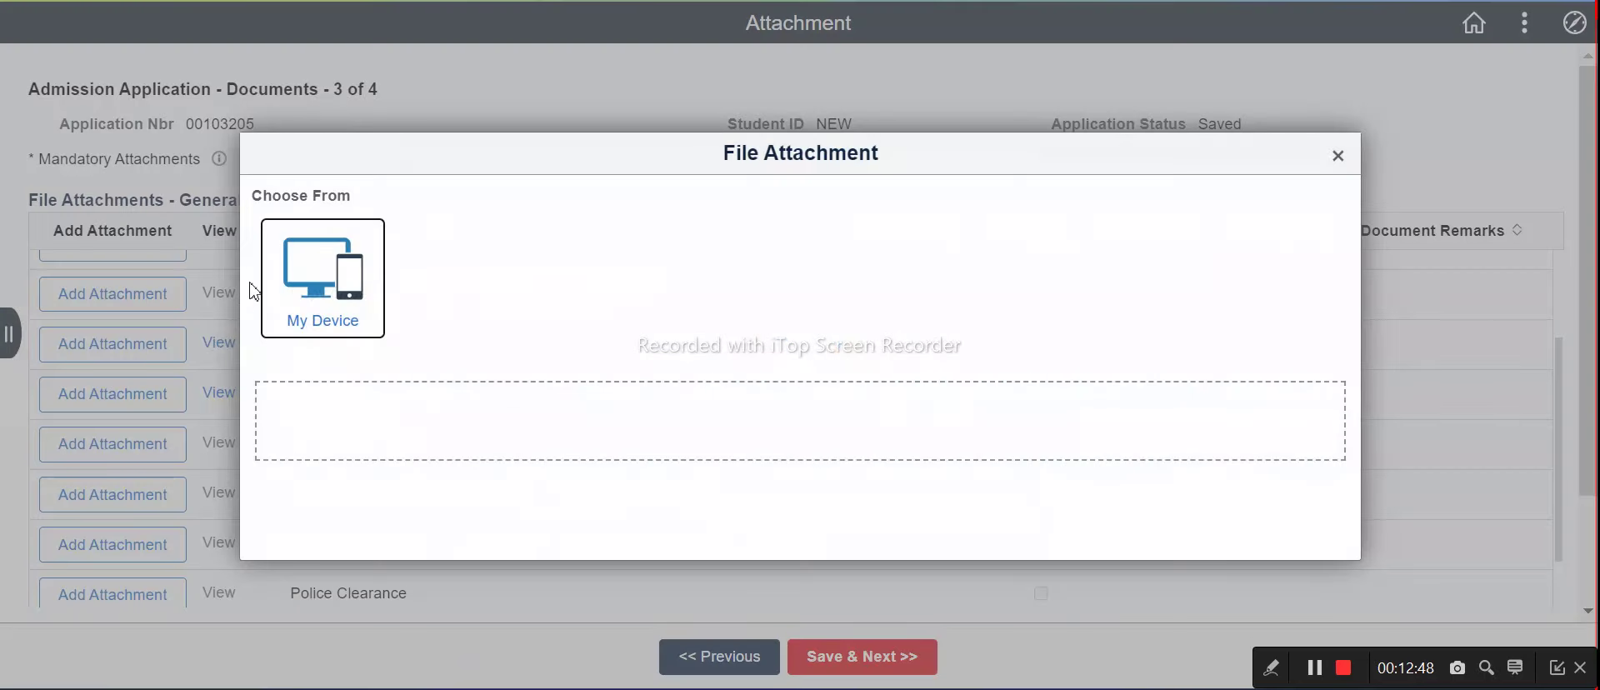
pyautogui.click(301, 309)
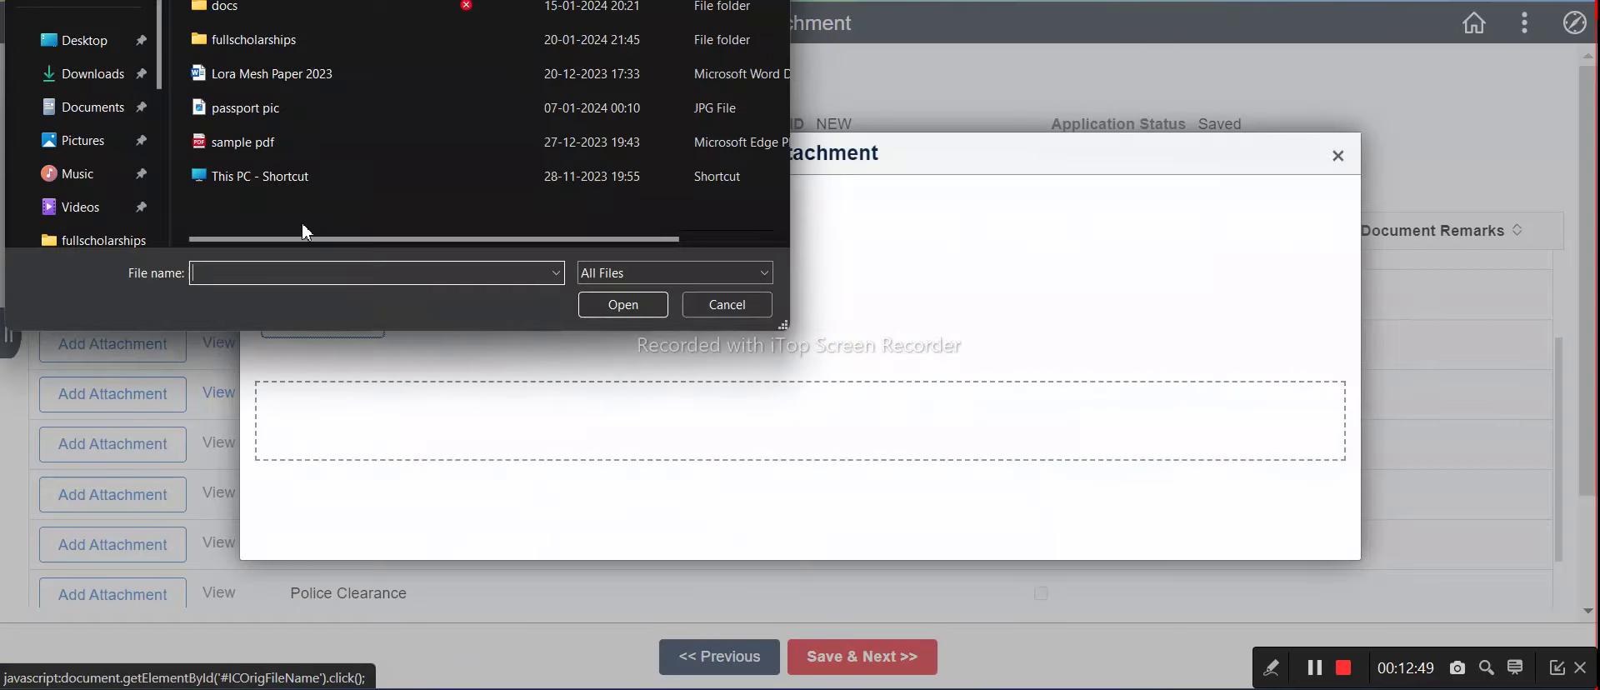
pyautogui.click(301, 146)
pyautogui.click(630, 310)
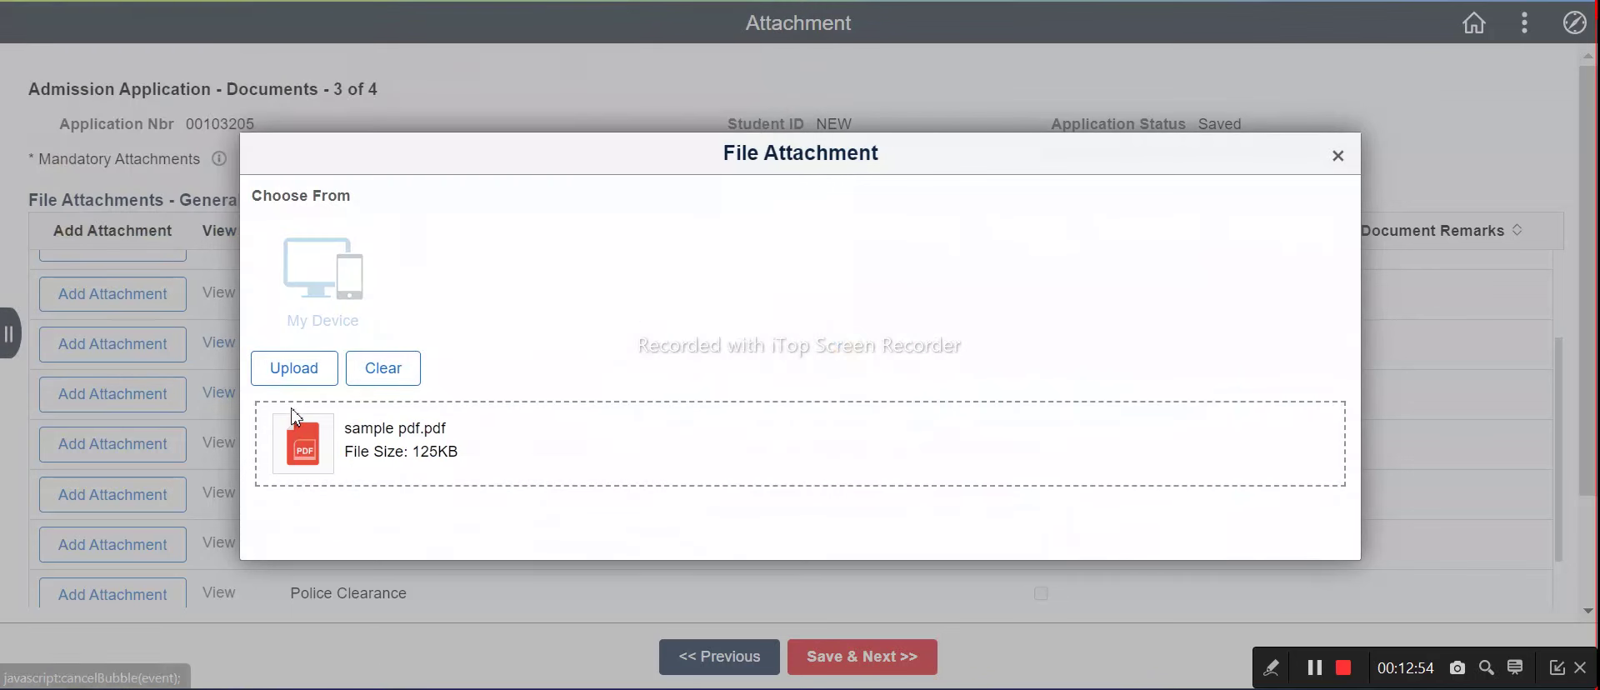
pyautogui.click(315, 373)
pyautogui.click(1334, 154)
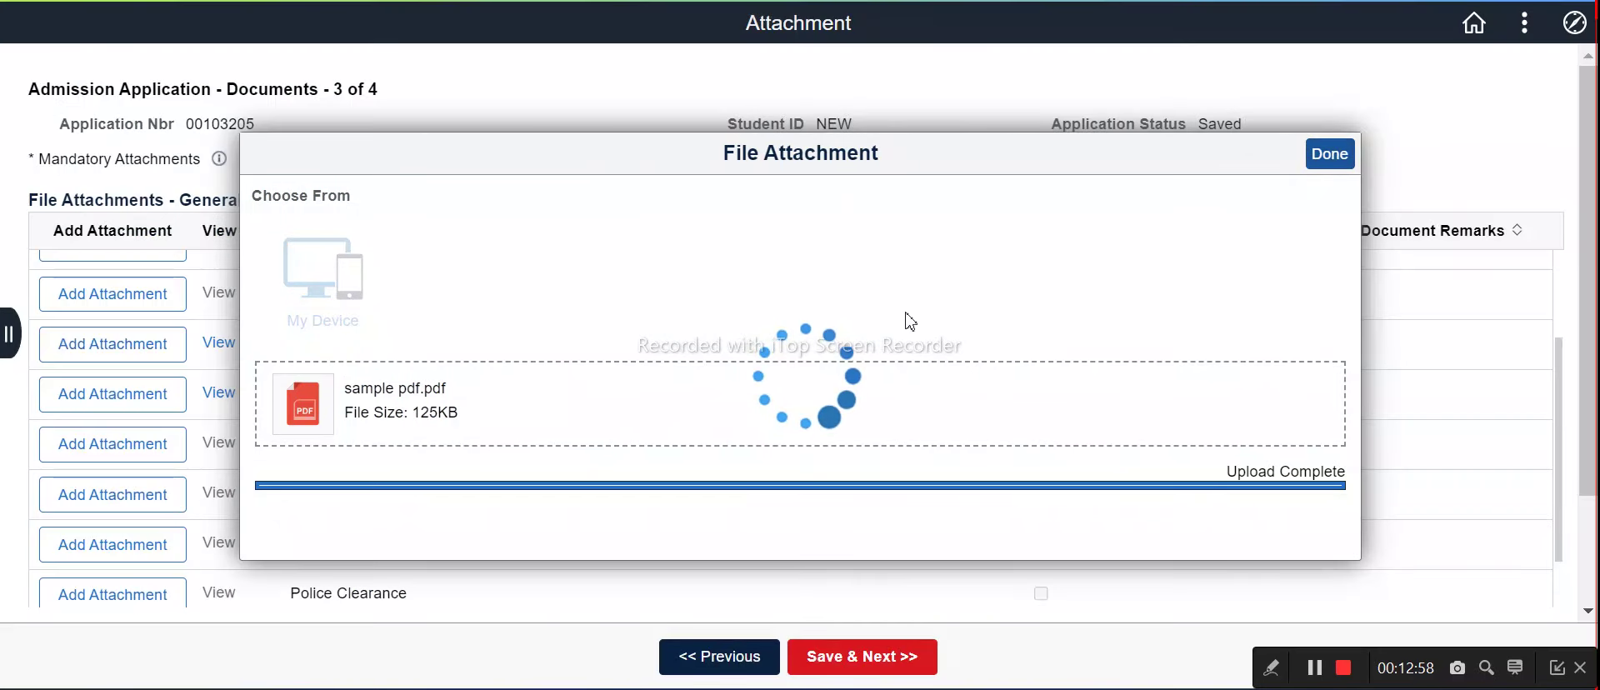
# Step: Upload sample pdf.pdf from the device as the Police Clearance
pyautogui.scroll(-1, 383, 450)
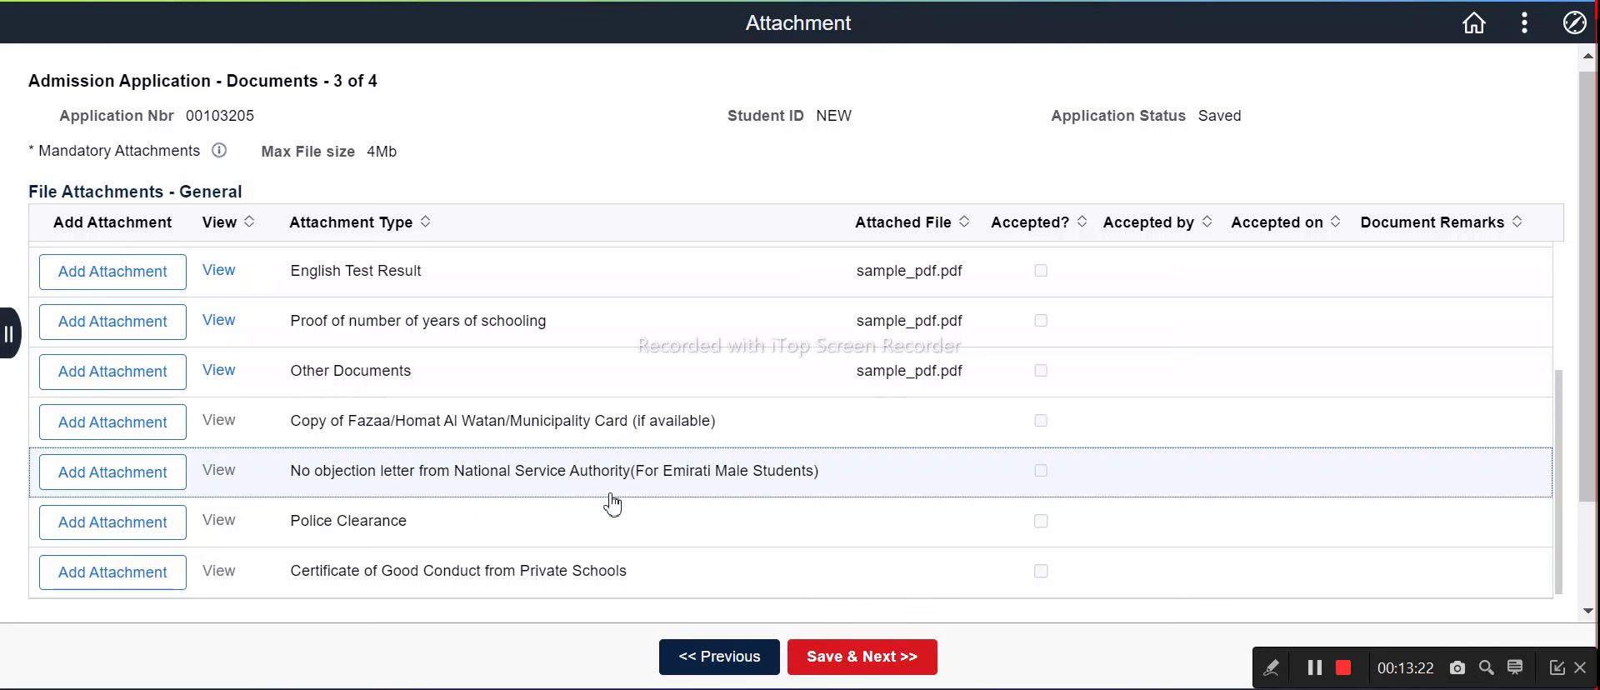
pyautogui.scroll(-2, 613, 475)
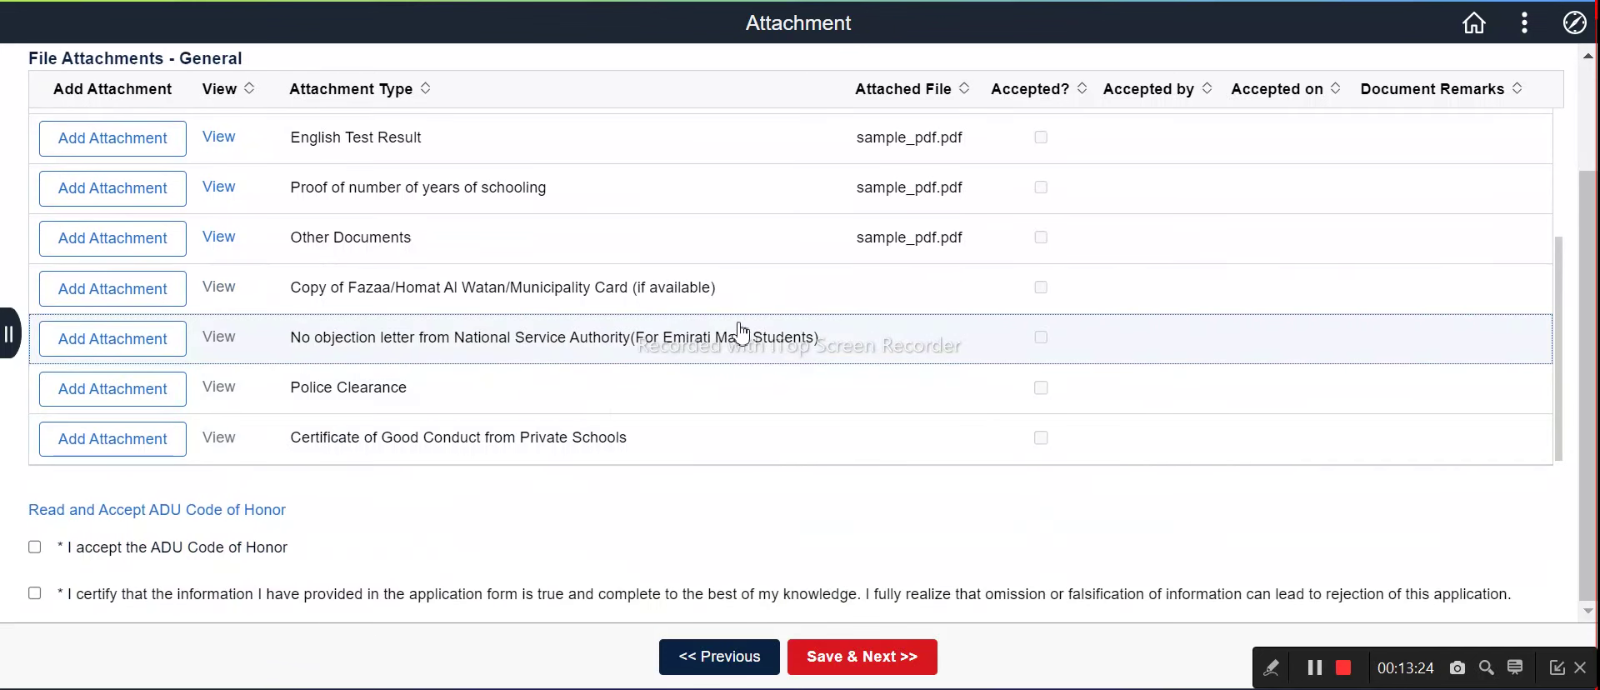
pyautogui.click(125, 393)
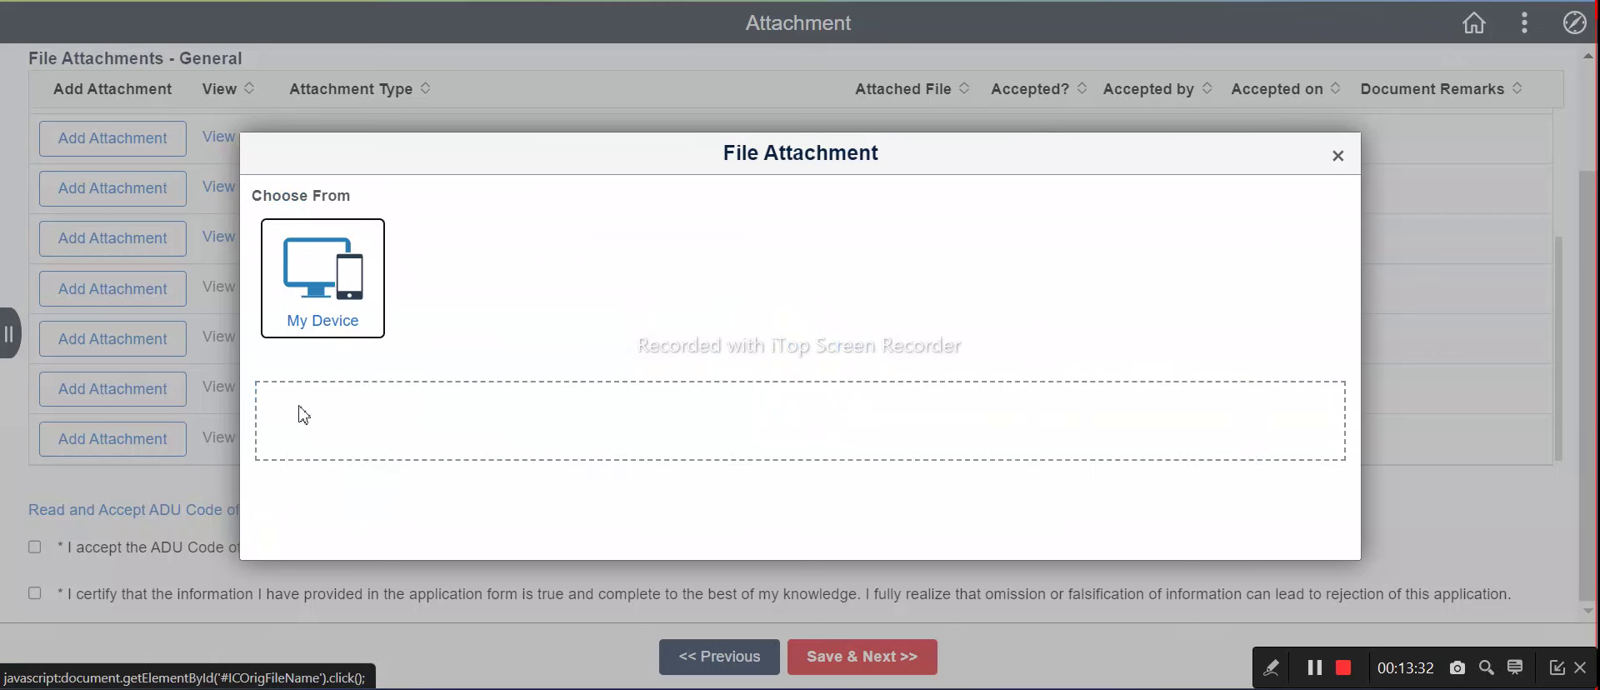
pyautogui.click(348, 295)
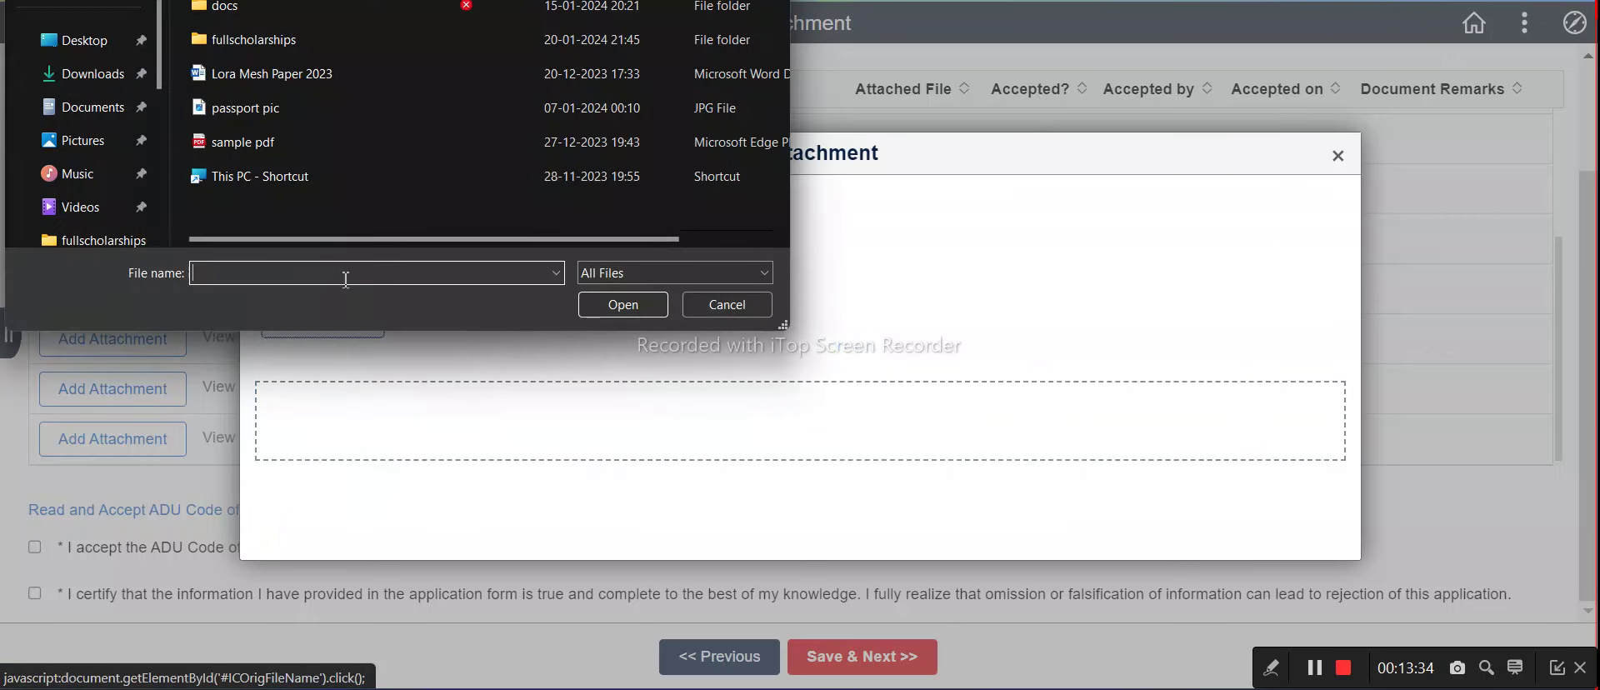
pyautogui.click(308, 143)
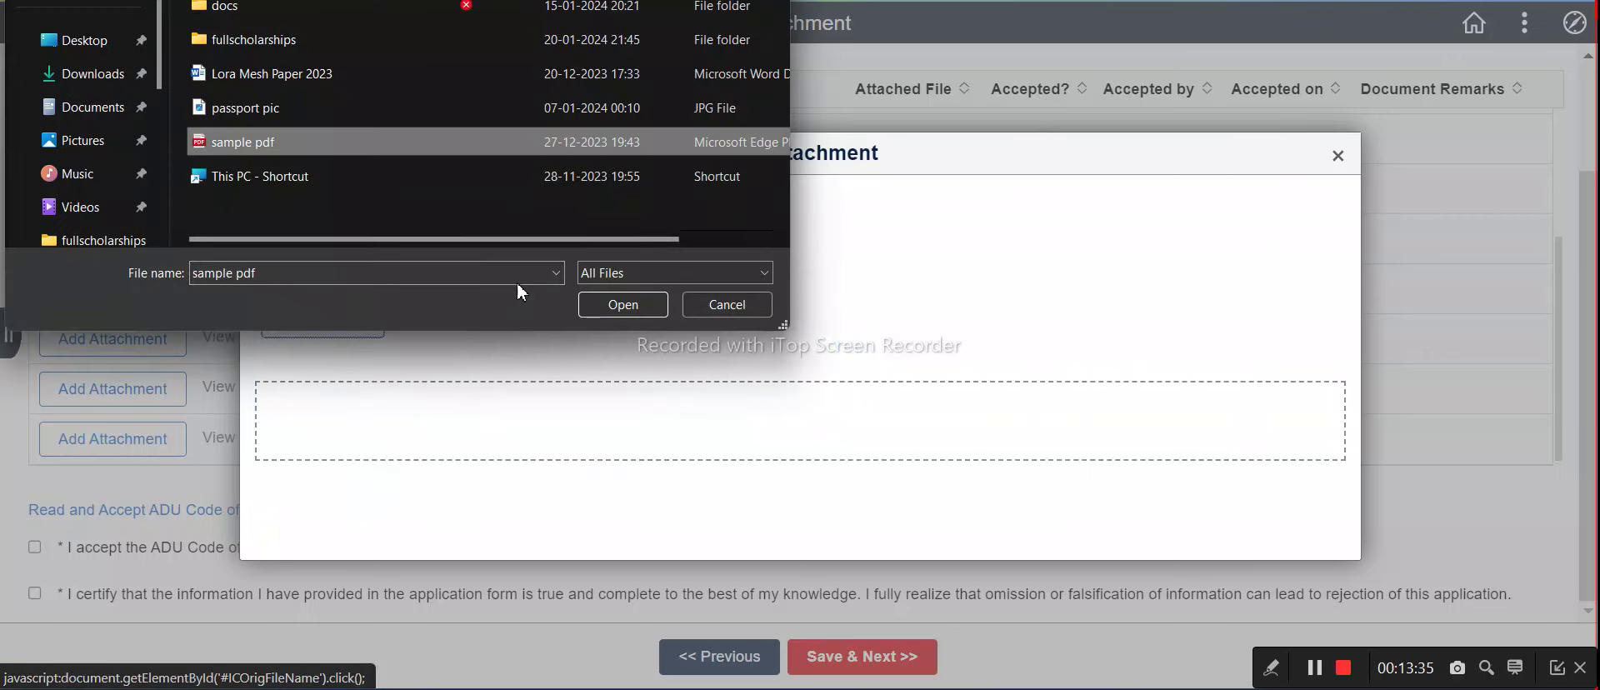
pyautogui.click(623, 304)
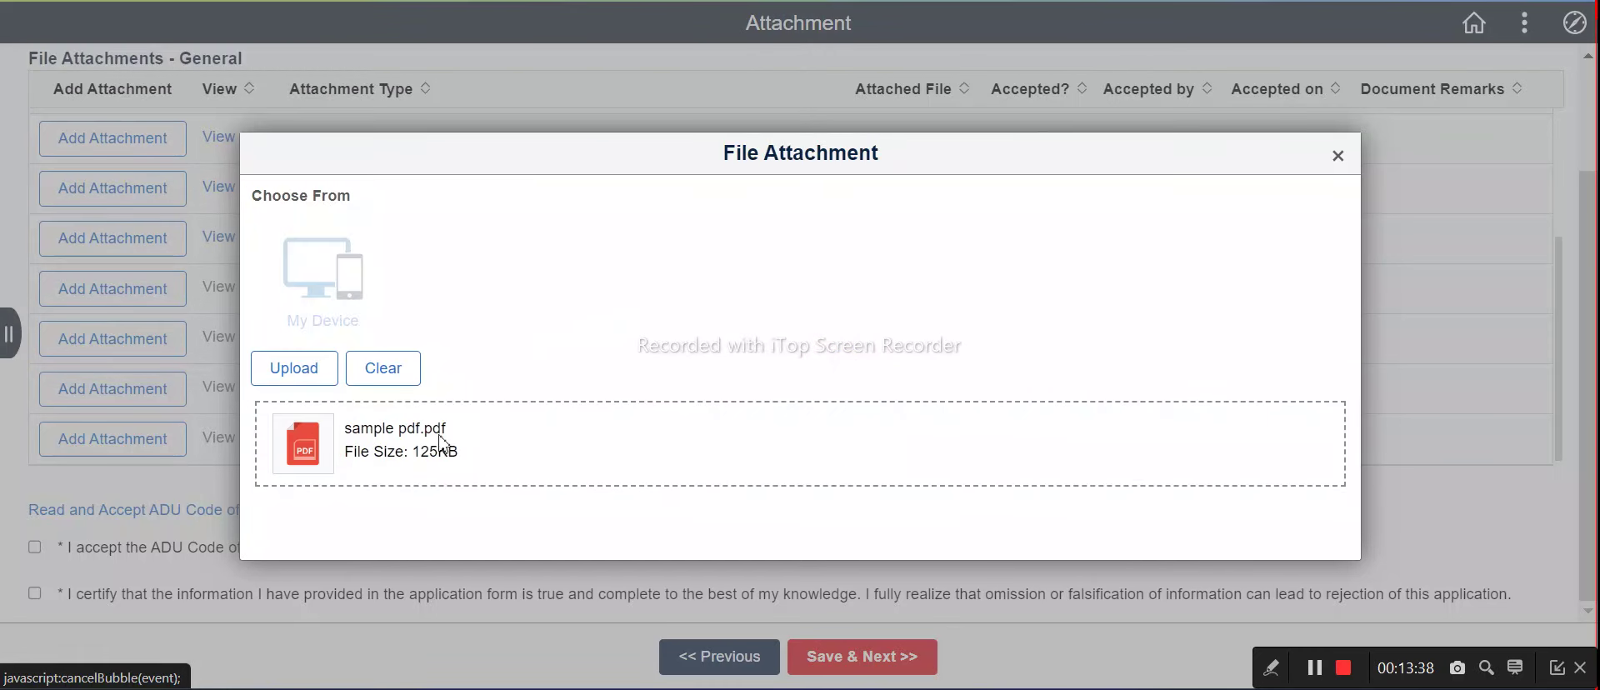
pyautogui.click(292, 367)
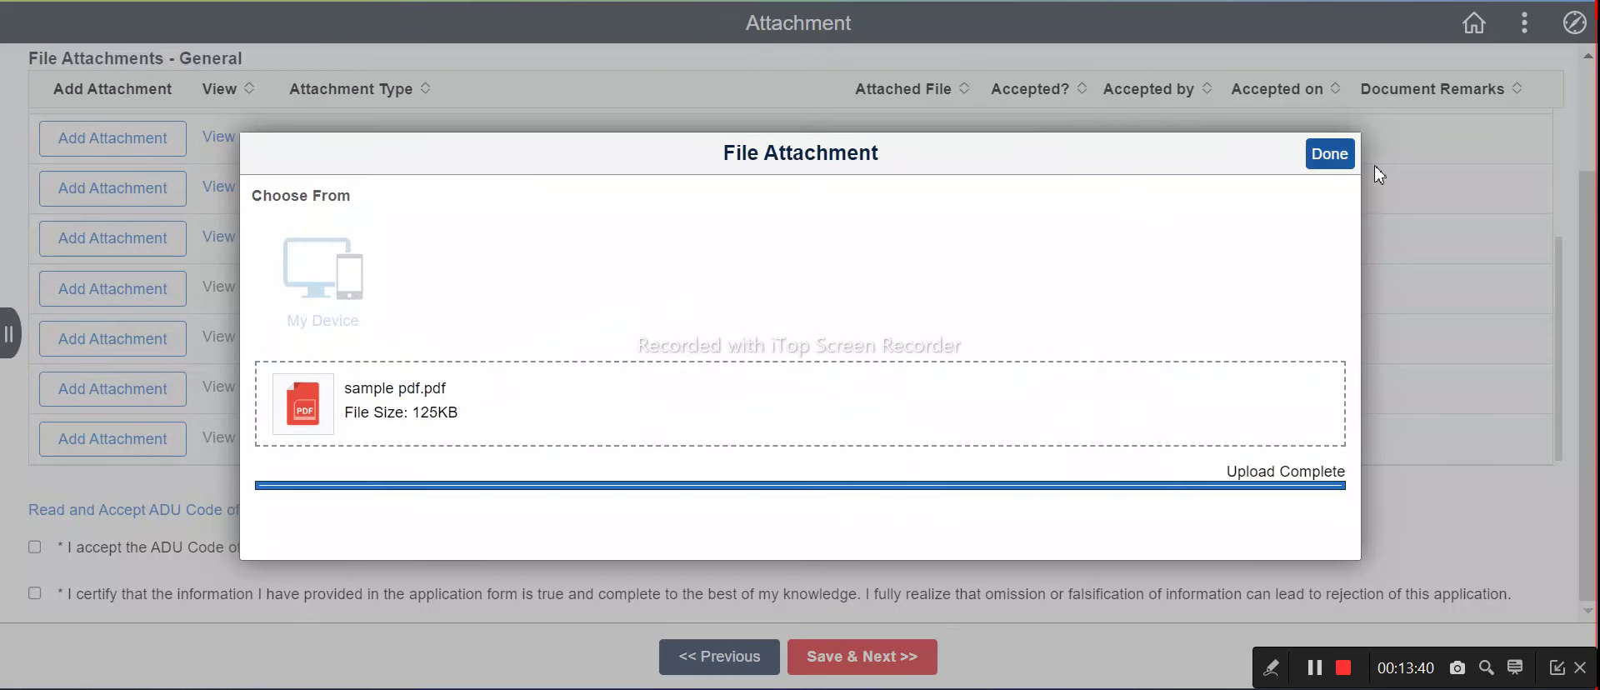
pyautogui.click(1330, 155)
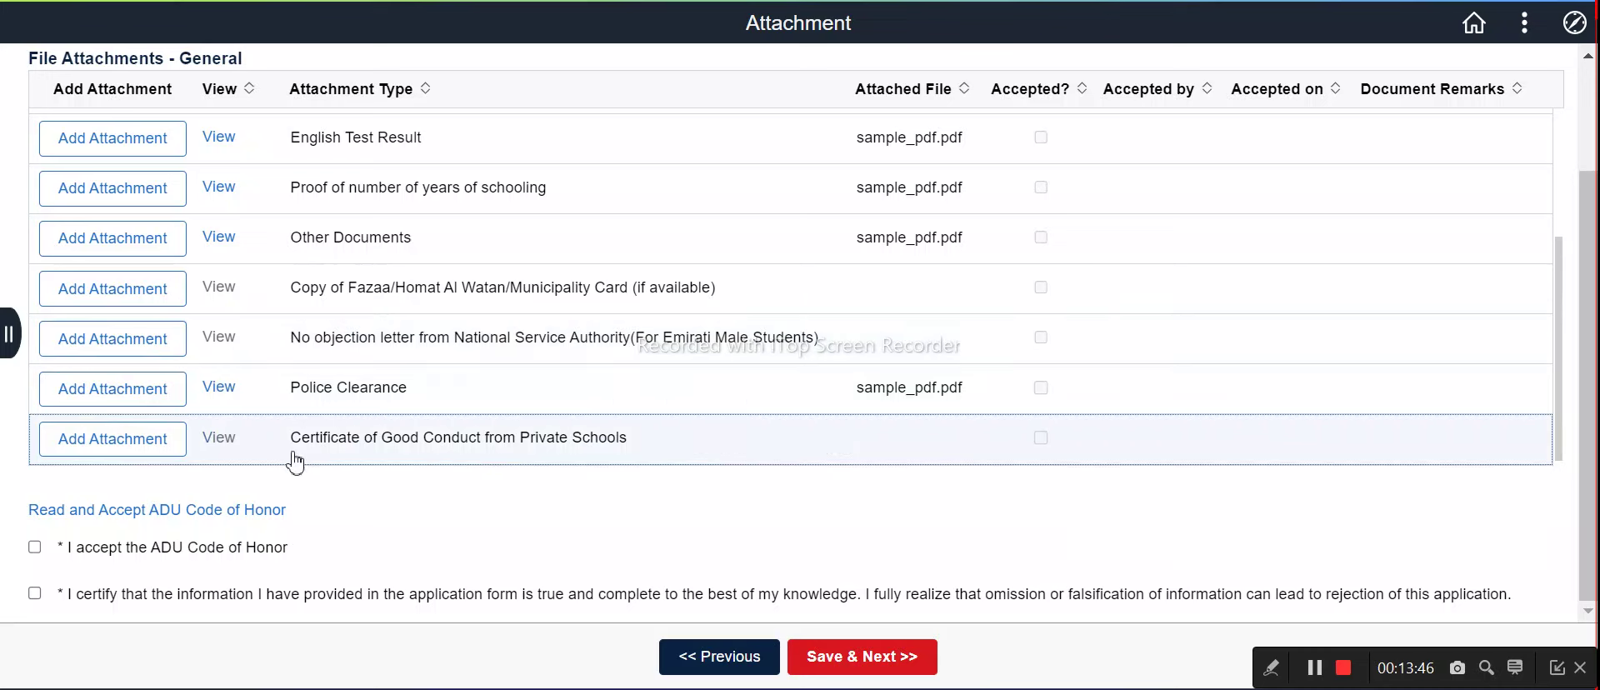
# Step: Upload sample pdf.pdf from the device as the Certificate of Good Conduct from Private Schools
pyautogui.click(108, 441)
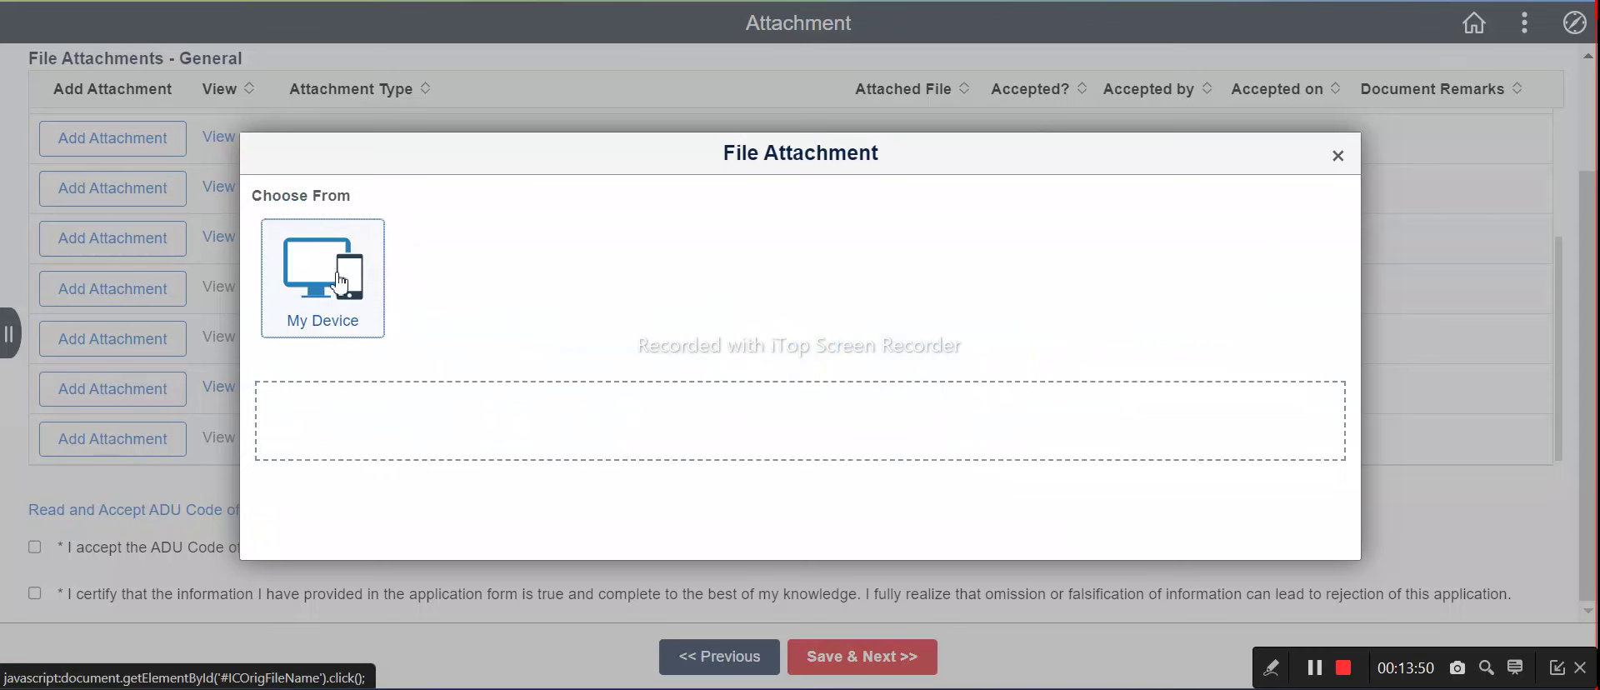
pyautogui.click(341, 285)
pyautogui.click(256, 143)
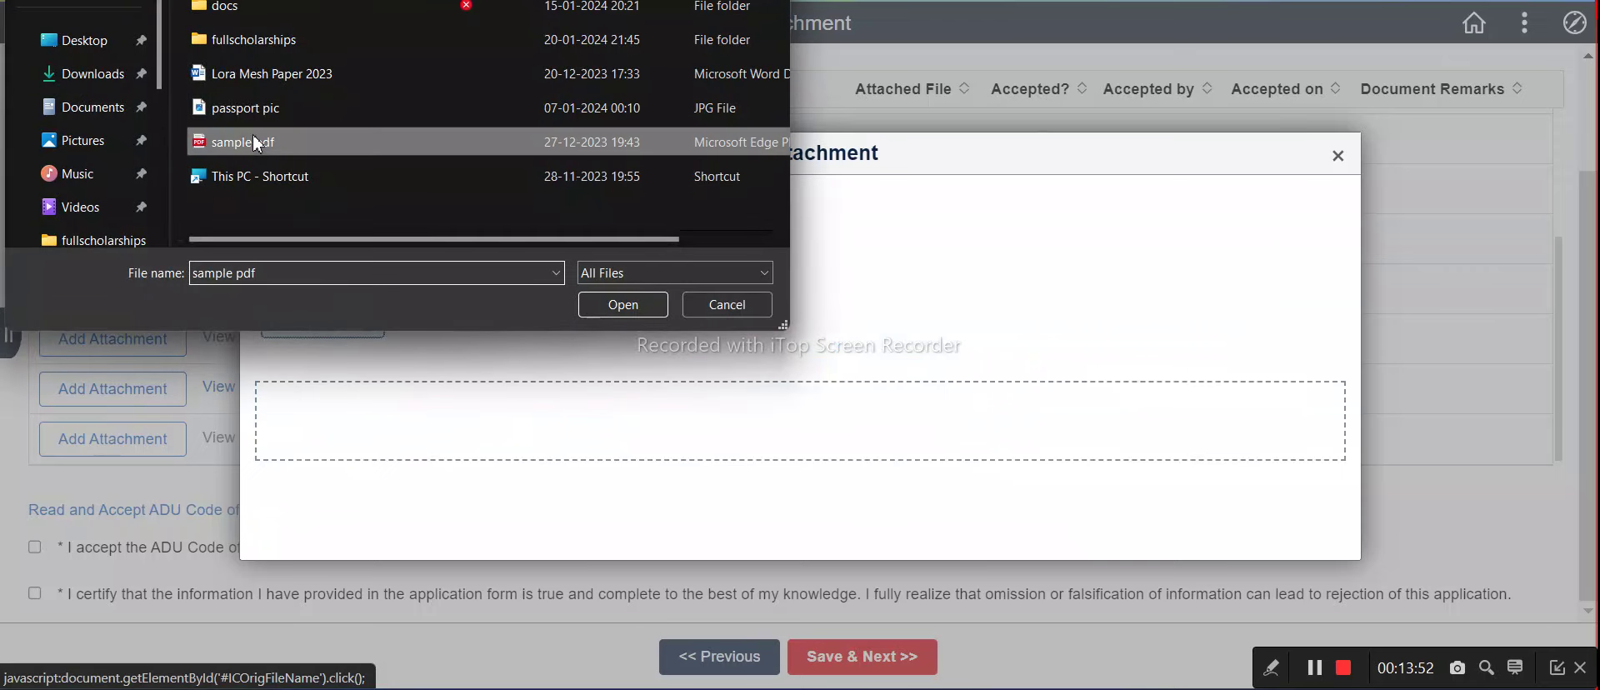
pyautogui.click(584, 301)
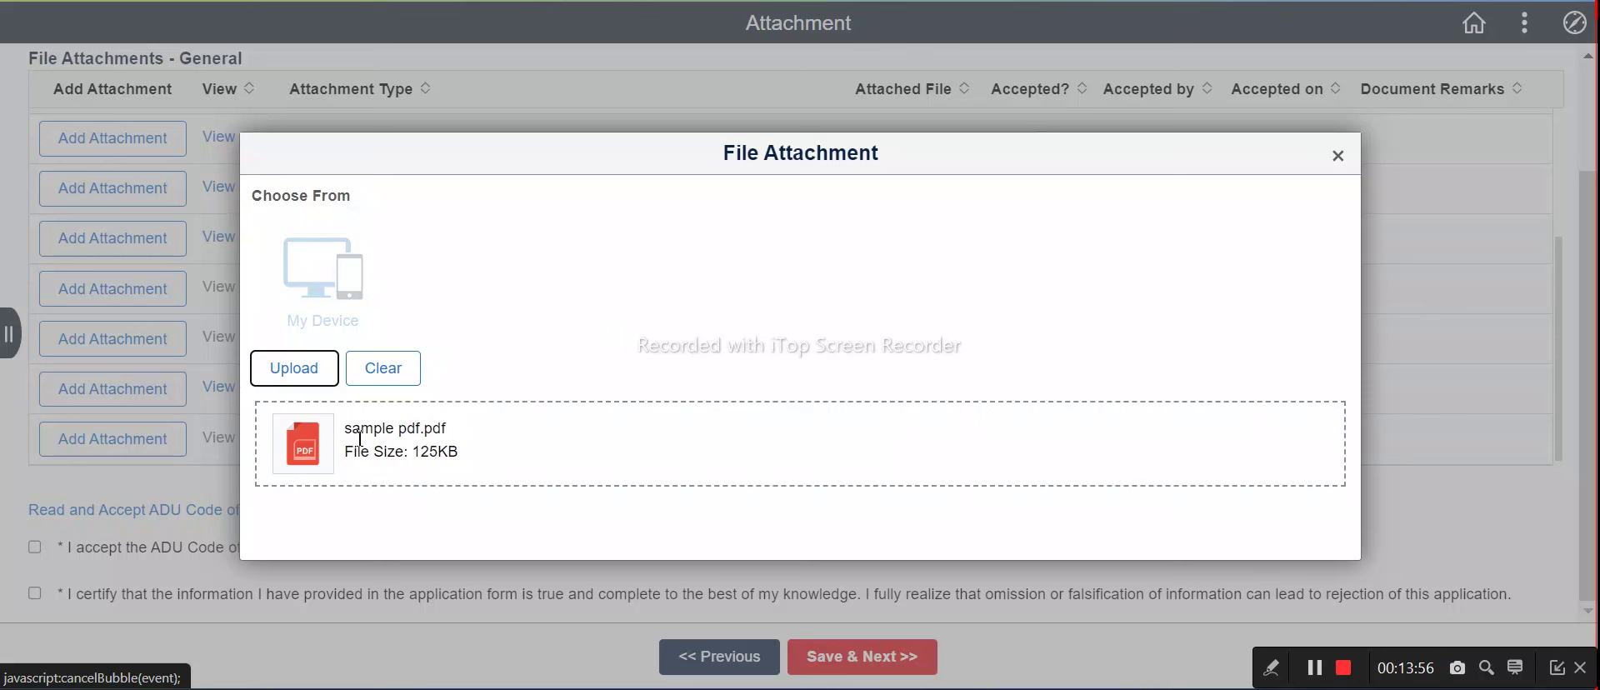
pyautogui.click(298, 367)
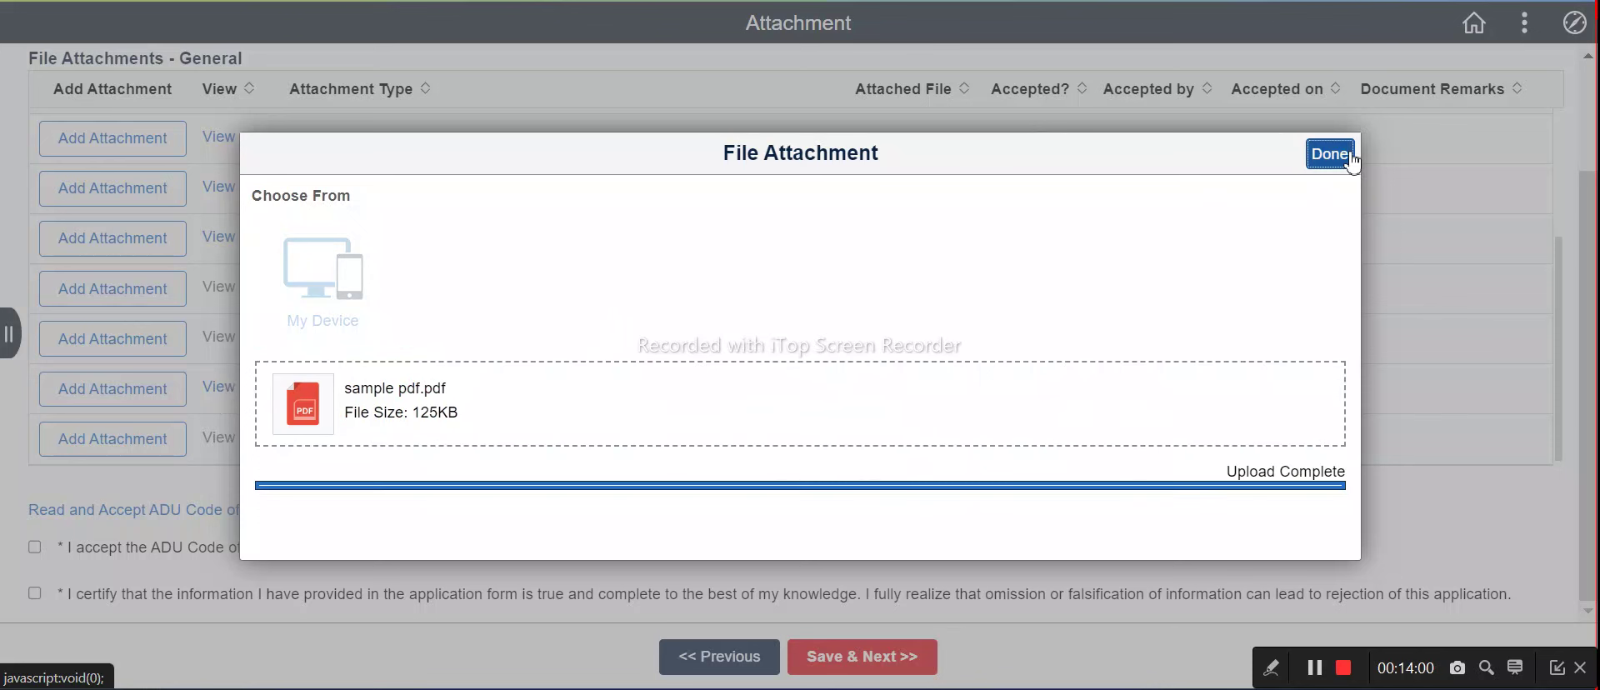
pyautogui.click(1325, 163)
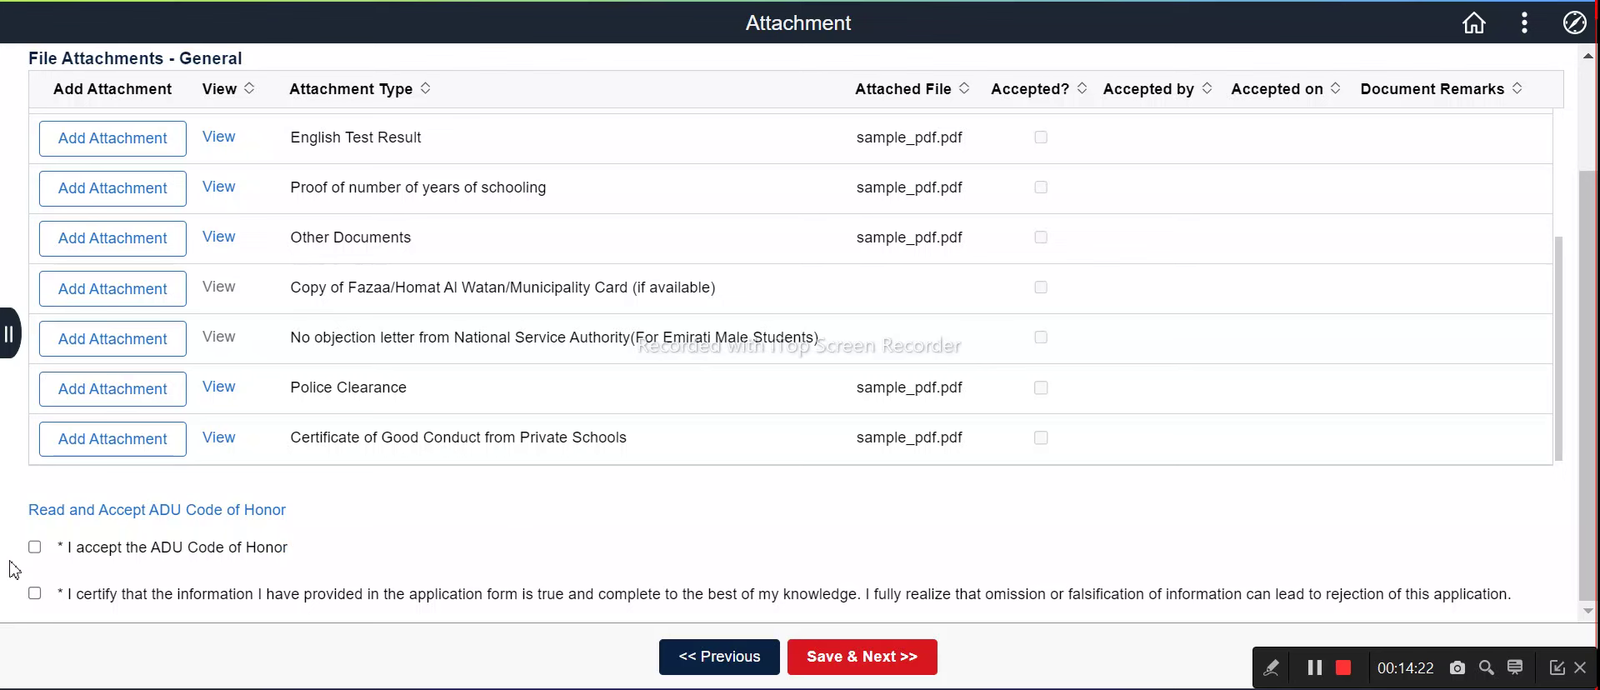
# Step: Accept the ADU Code of Honor, certify that the information is true, and save to continue to the payment page
pyautogui.click(35, 548)
pyautogui.click(35, 594)
pyautogui.click(859, 658)
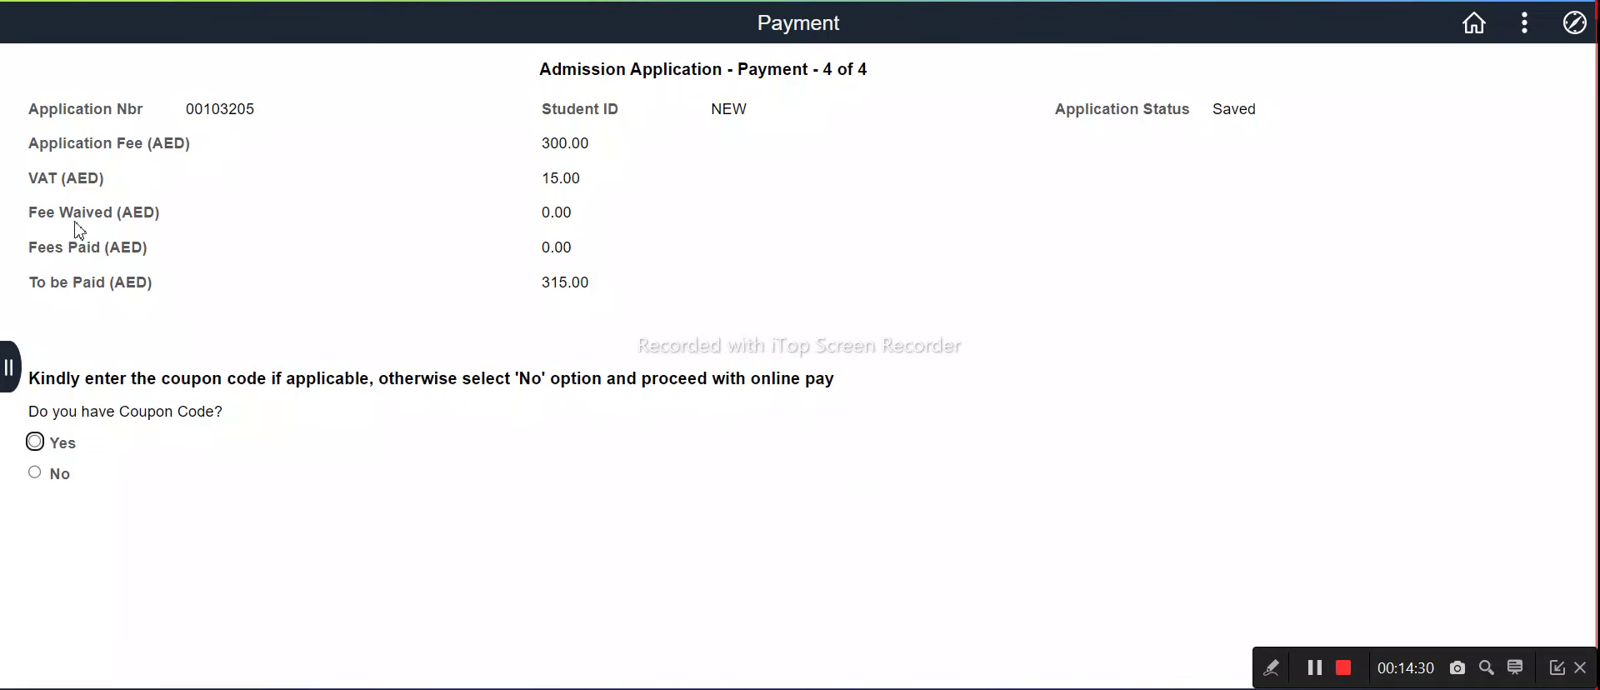
# Step: Try to apply the fee waiver coupon code KIHIGYUGUYB to the application fee
pyautogui.click(679, 292)
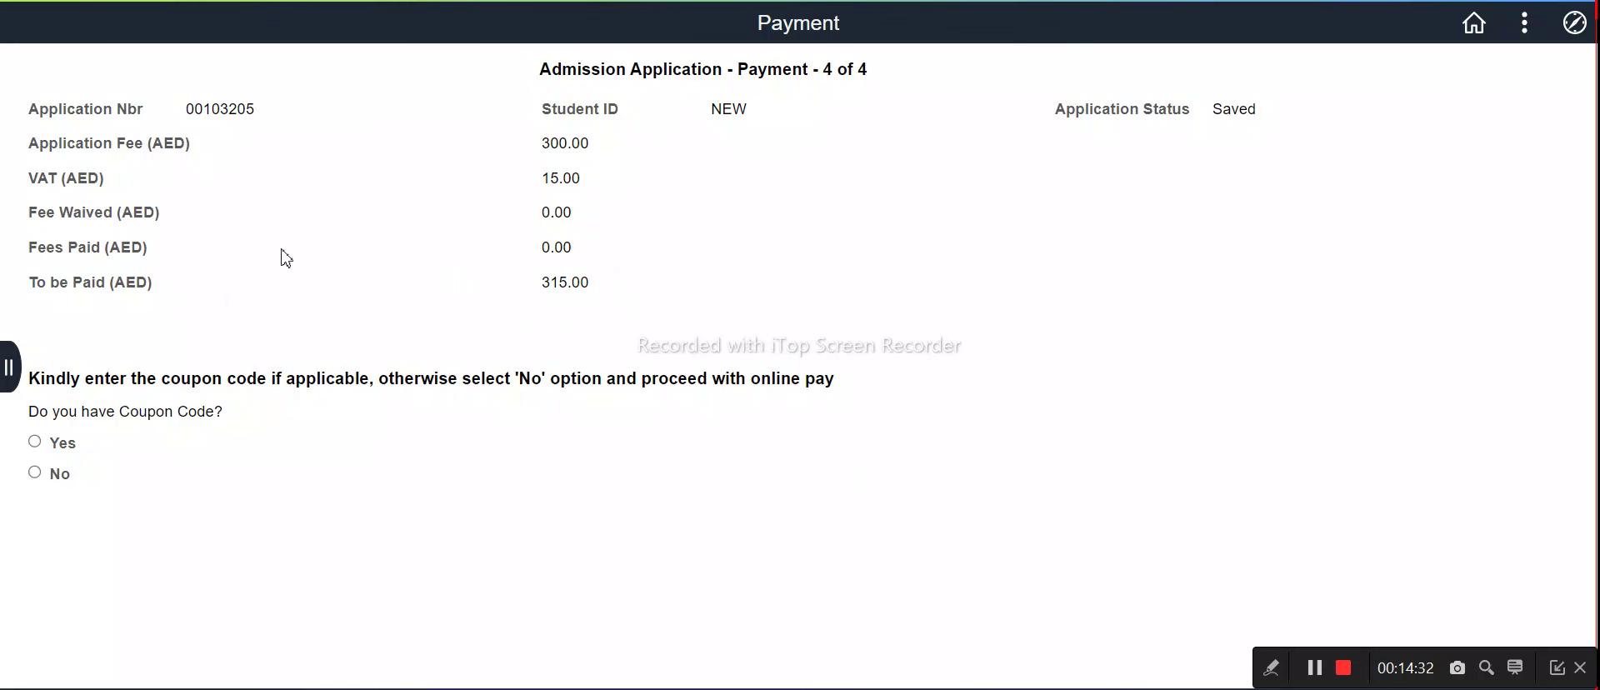
pyautogui.click(34, 442)
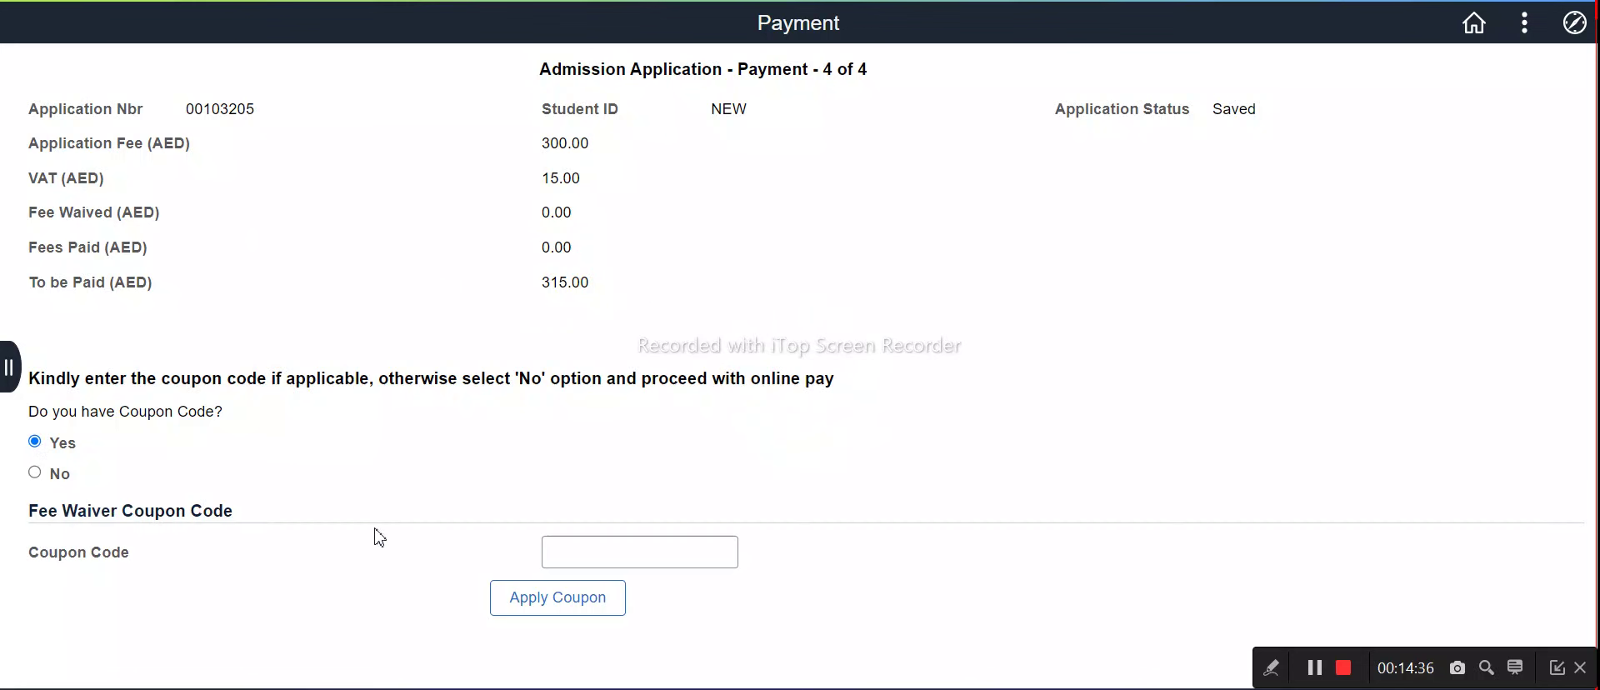
pyautogui.click(615, 554)
pyautogui.write('kihigyuguvb')
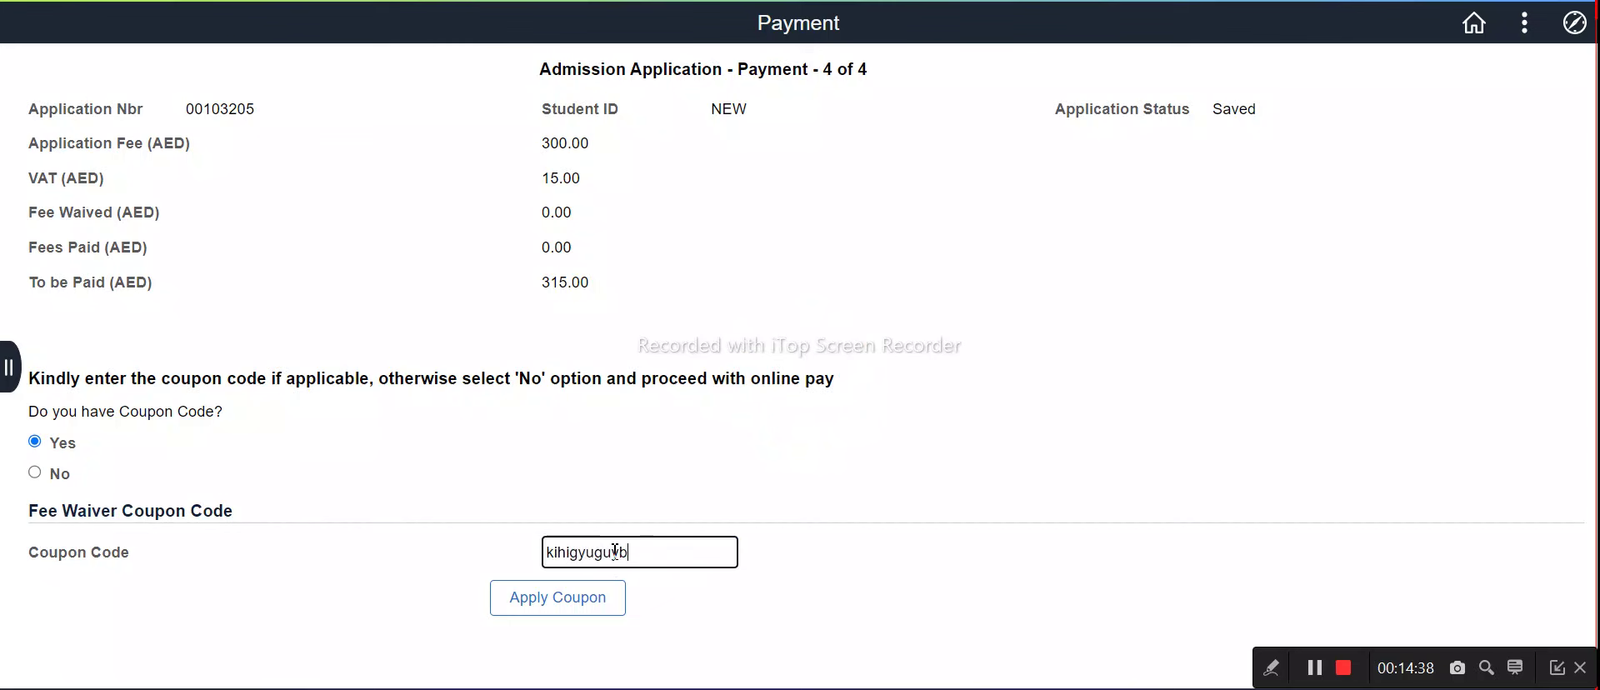
pyautogui.click(556, 595)
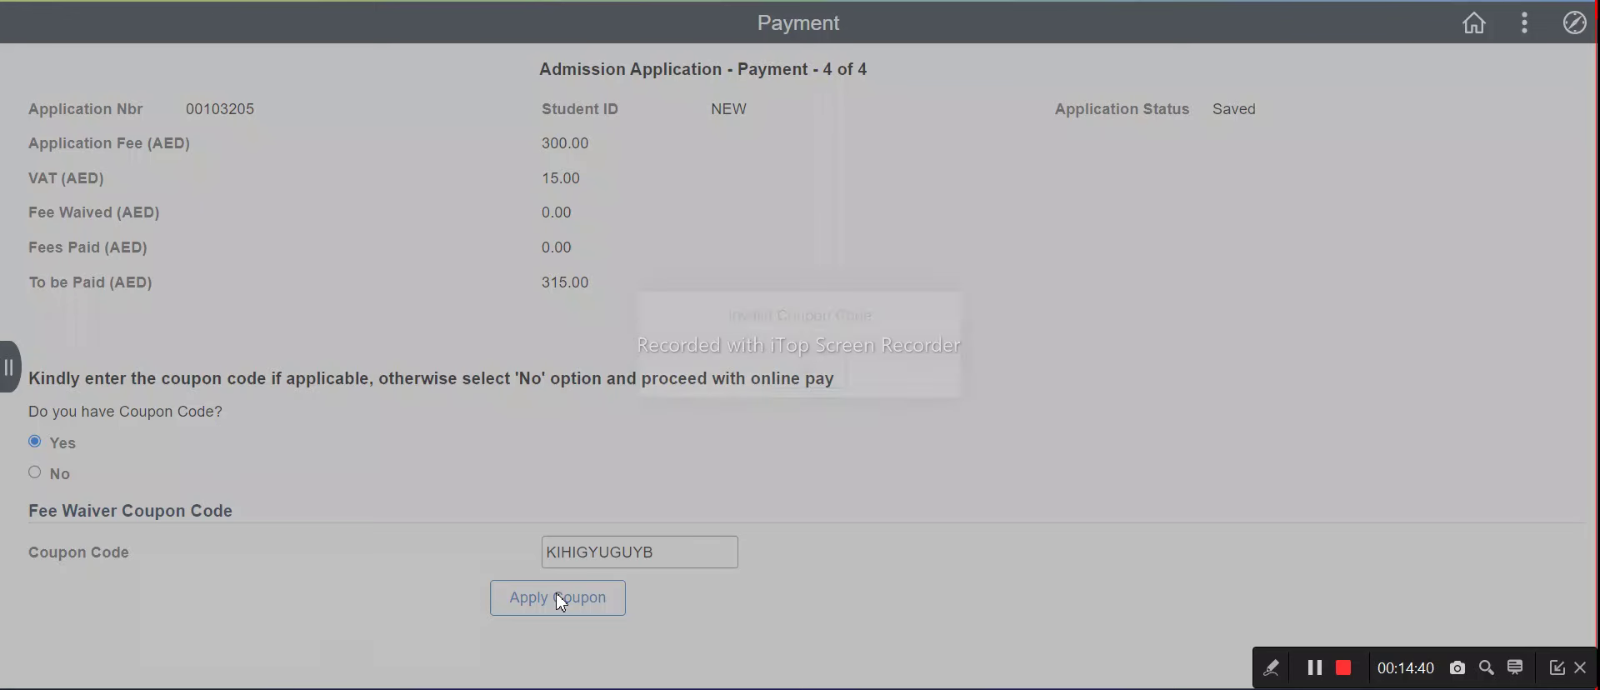
pyautogui.click(817, 367)
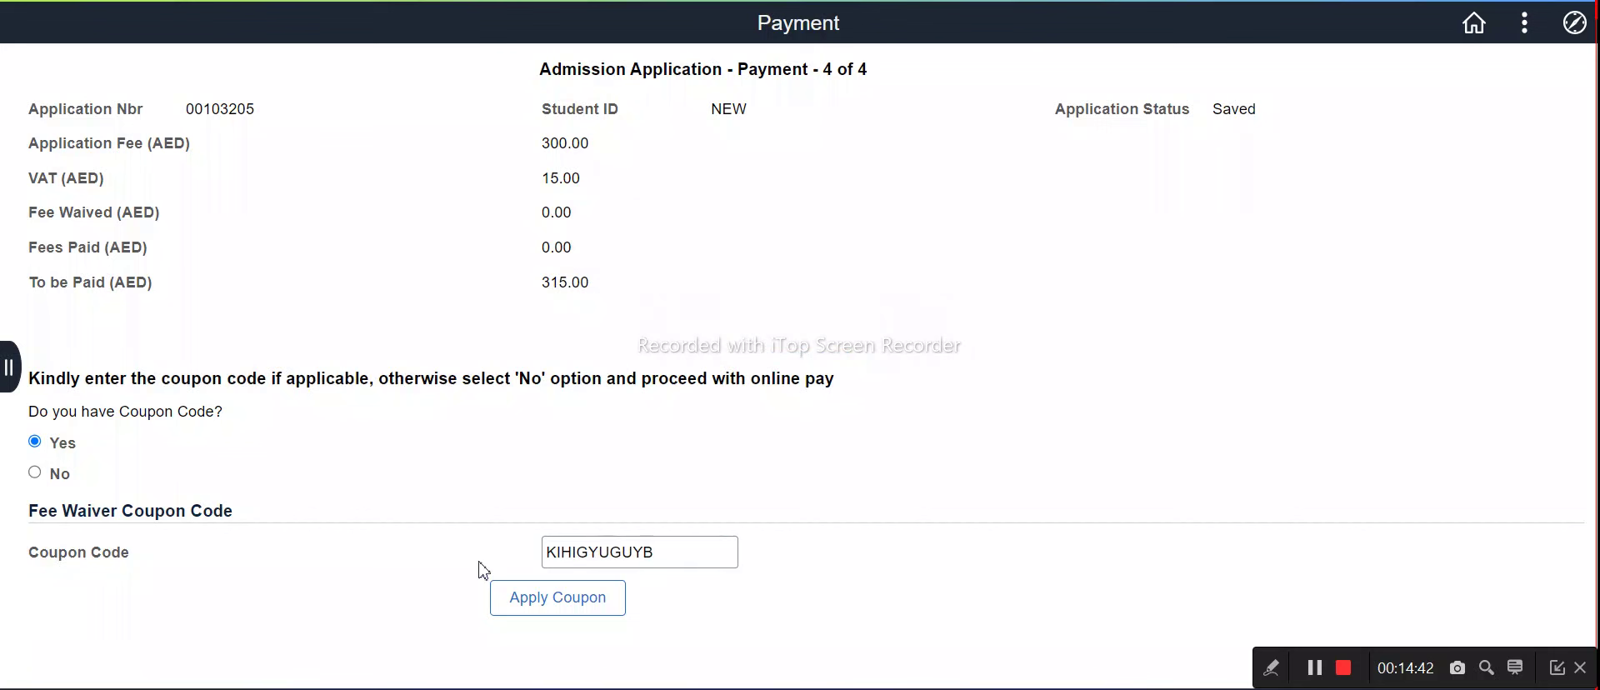
# Step: Proceed to online payment without a coupon code and examine the card details and billing address fields
pyautogui.click(57, 473)
pyautogui.click(124, 519)
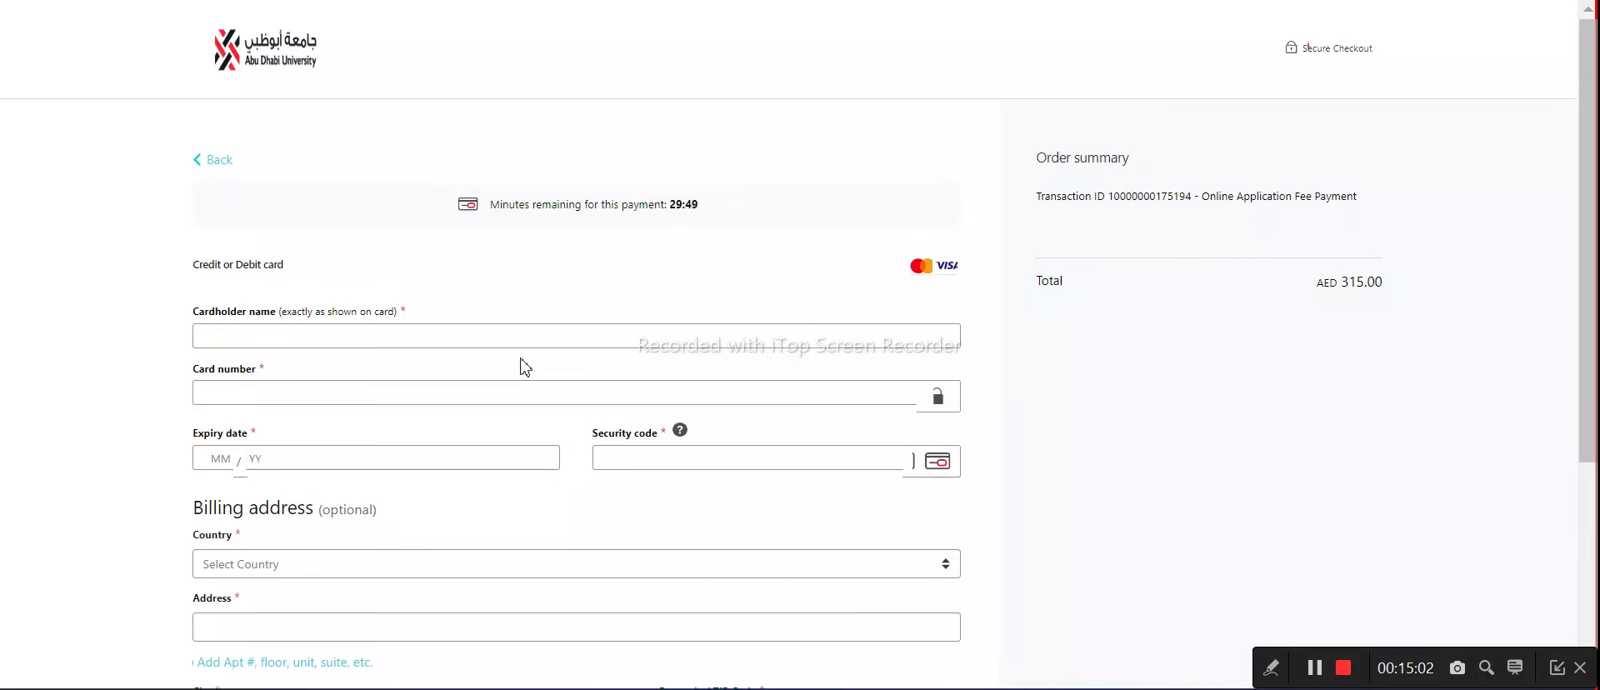
pyautogui.scroll(-2, 525, 365)
pyautogui.scroll(-2, 527, 357)
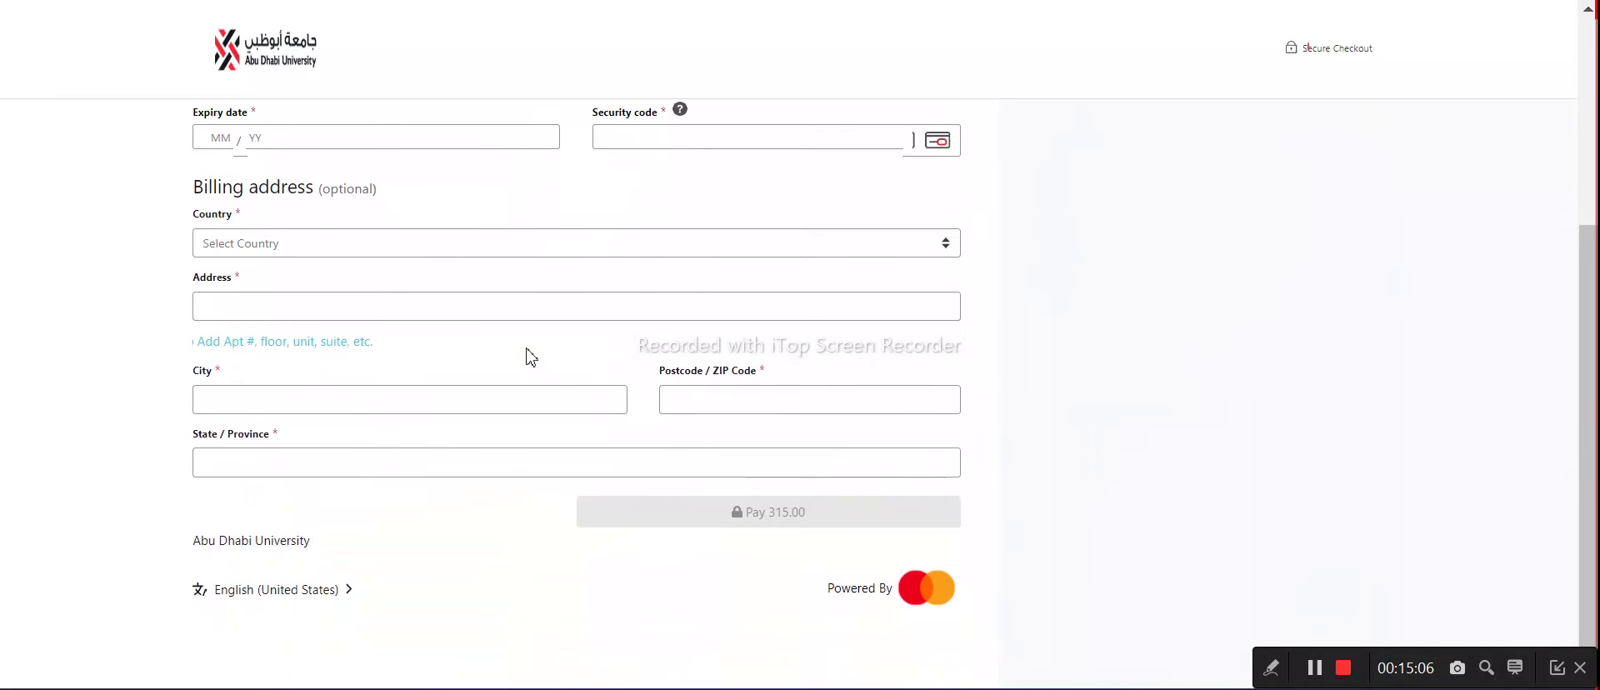
pyautogui.scroll(4, 526, 357)
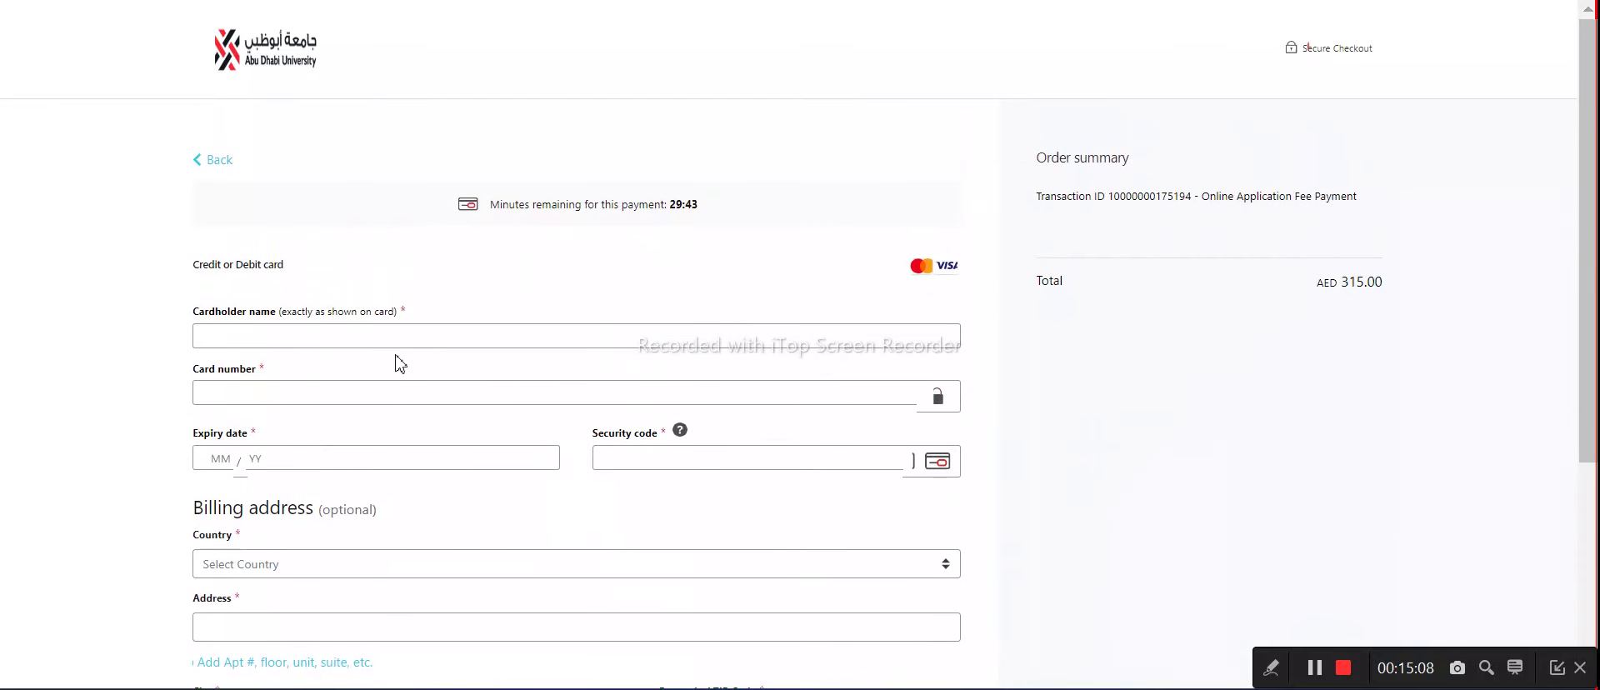
pyautogui.click(278, 401)
# Step: Go back from the card checkout without paying and open the Create/View Application list from the home page
pyautogui.click(210, 161)
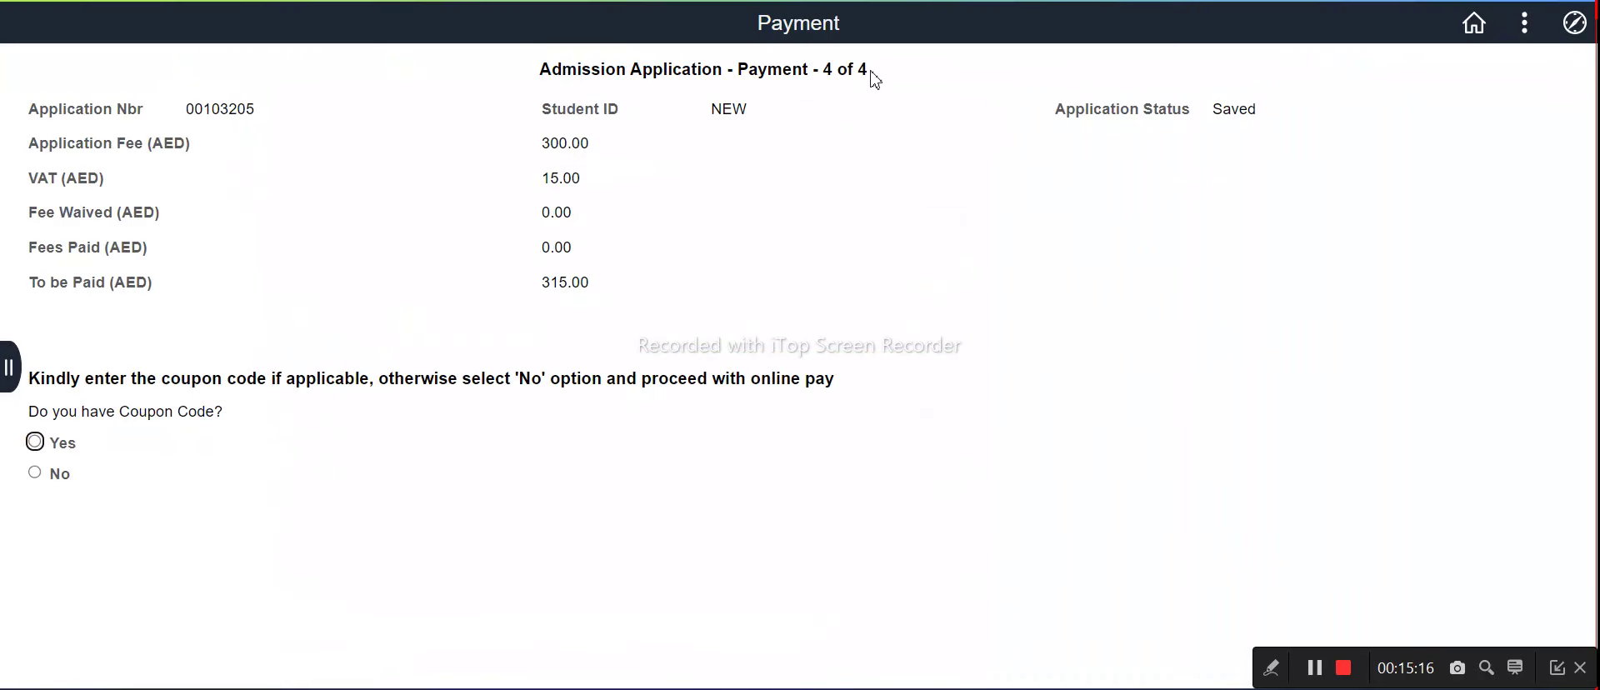
pyautogui.click(1486, 25)
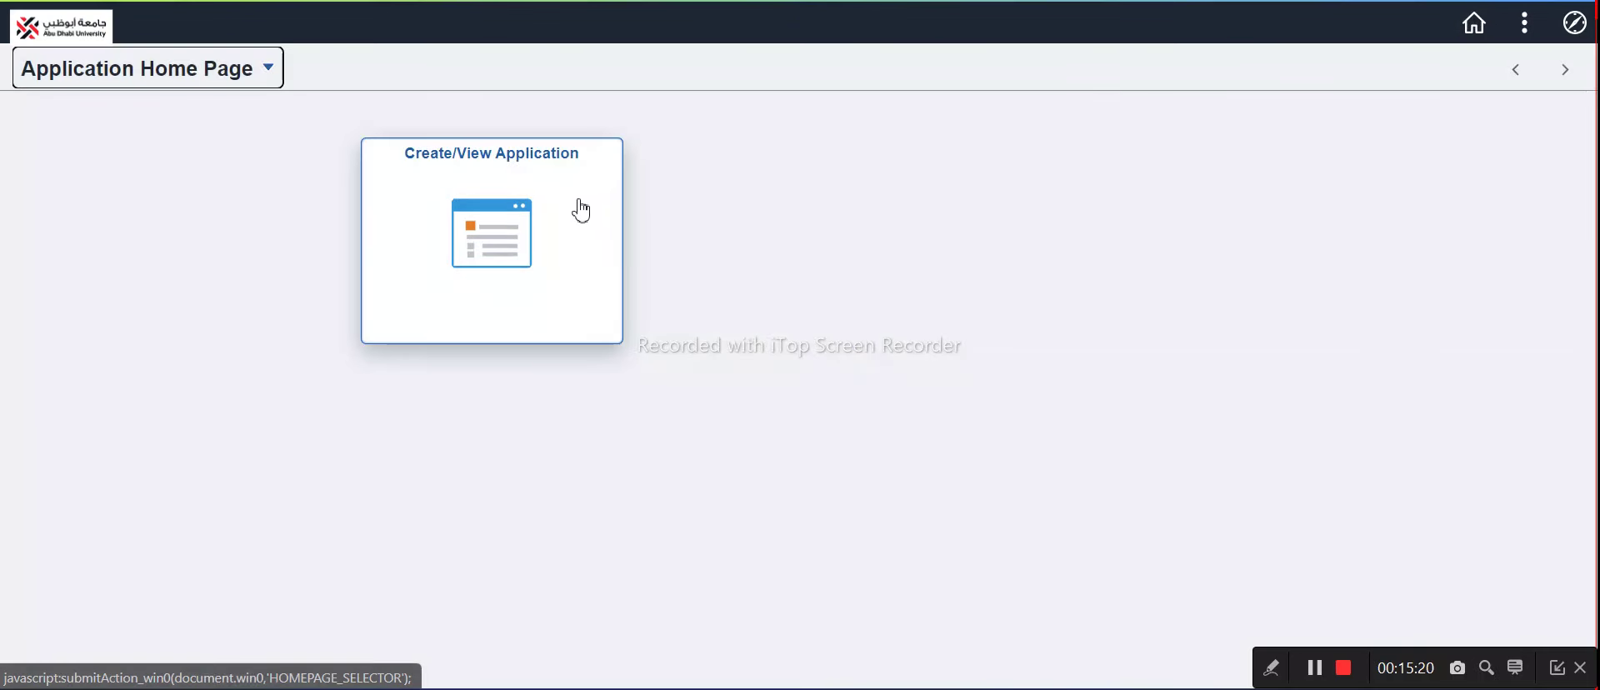
pyautogui.click(418, 221)
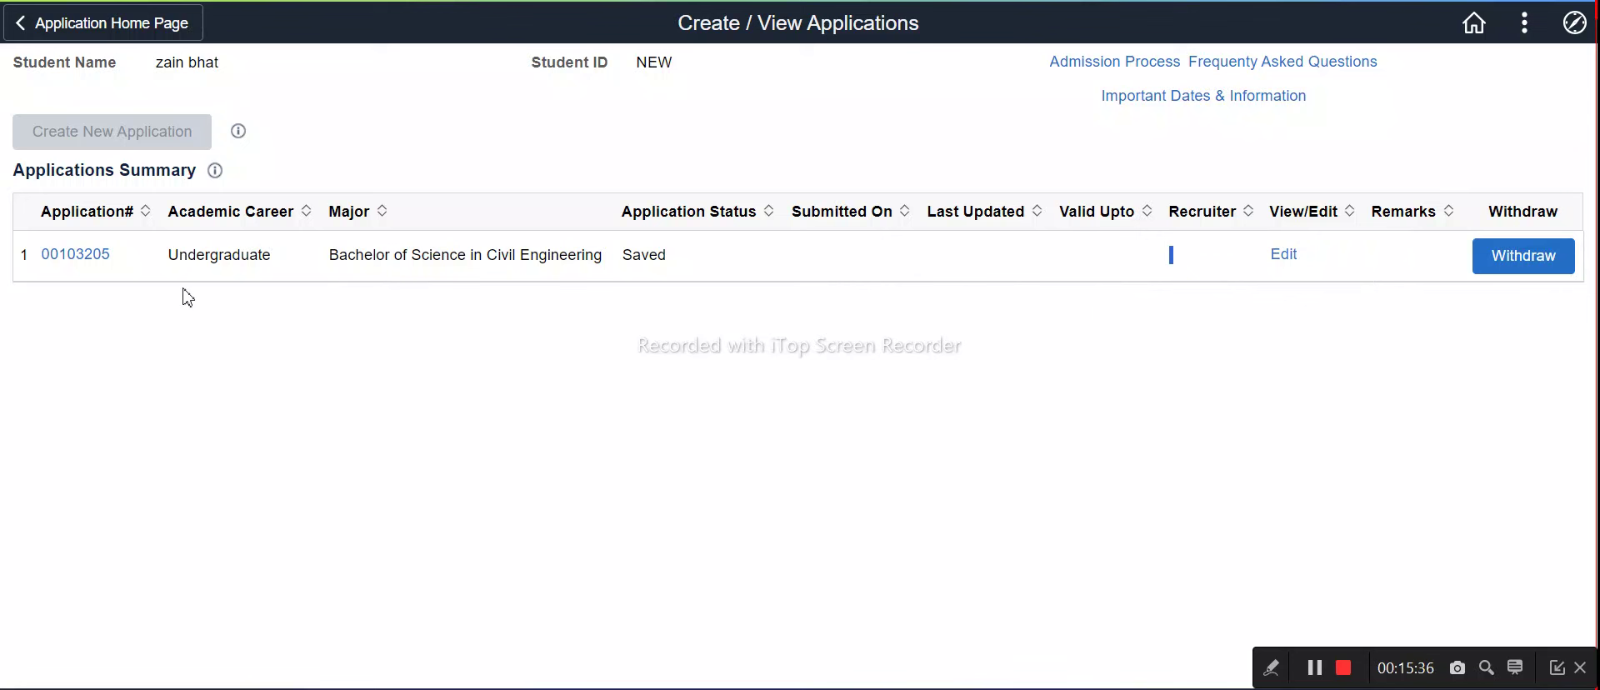
# Step: Check the Student ID on the applications page, and review the List of Abu Dhabi University Scholarships 2024-2025 on the FullScholarships website
pyautogui.moveTo(505, 67); pyautogui.dragTo(711, 76)
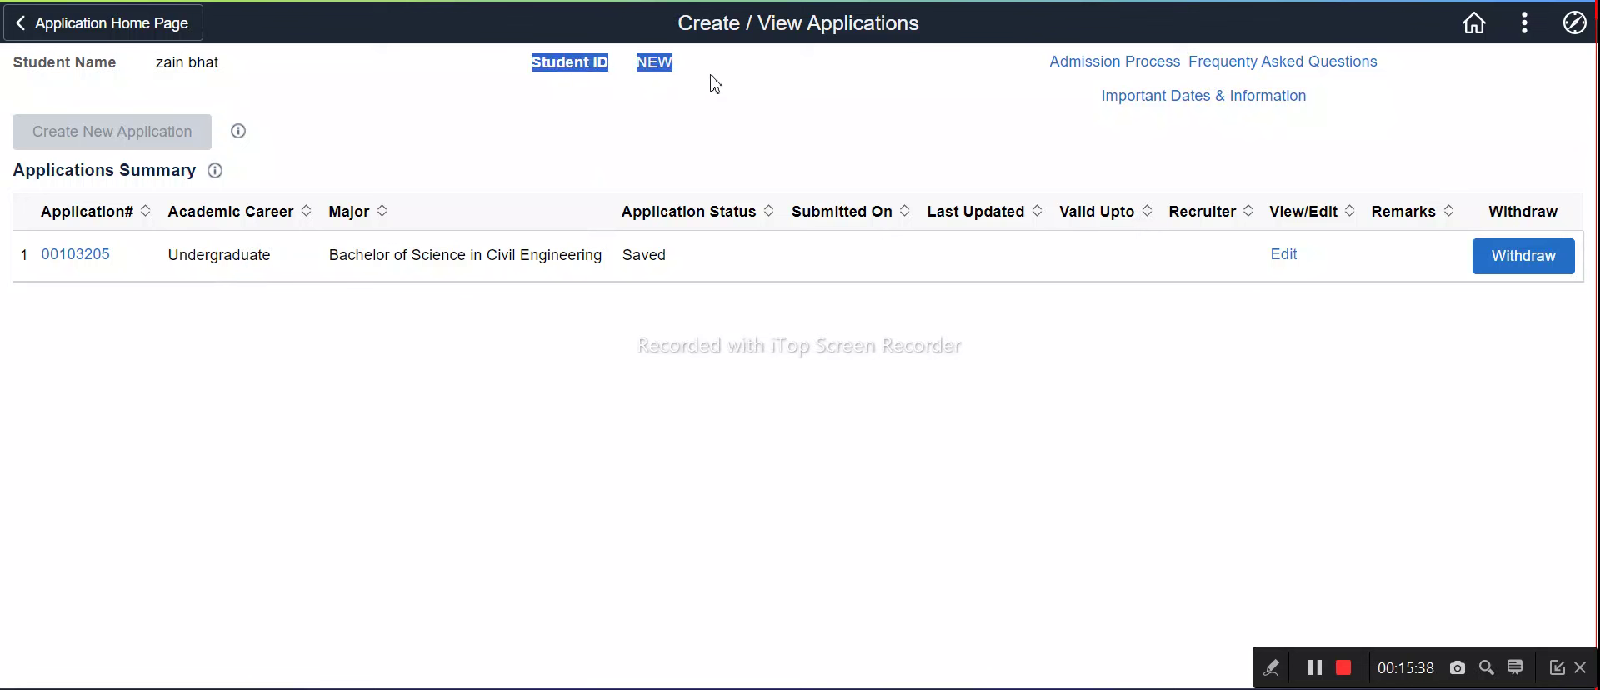
pyautogui.click(925, 140)
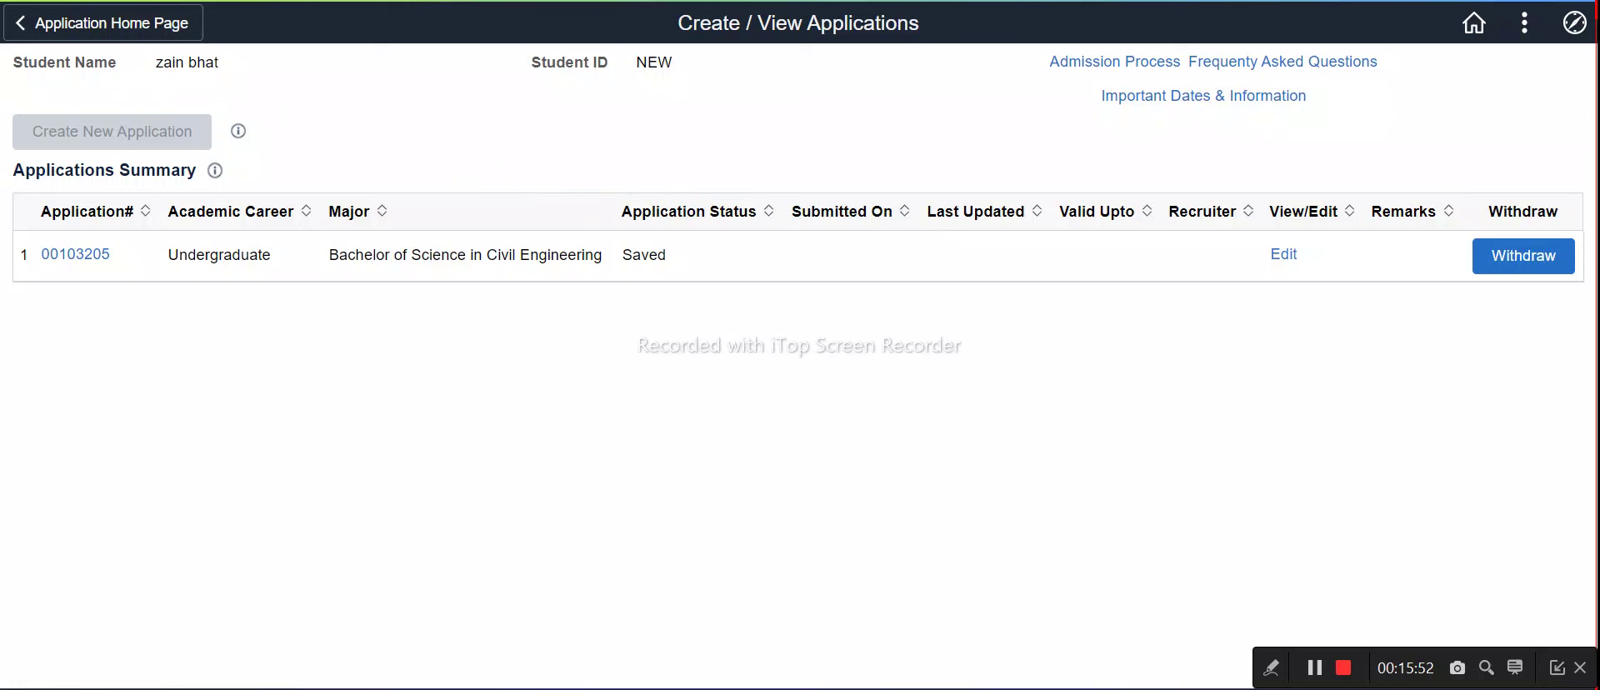
pyautogui.hotkey('ctrl', 'Tab')
pyautogui.scroll(15, 212, 325)
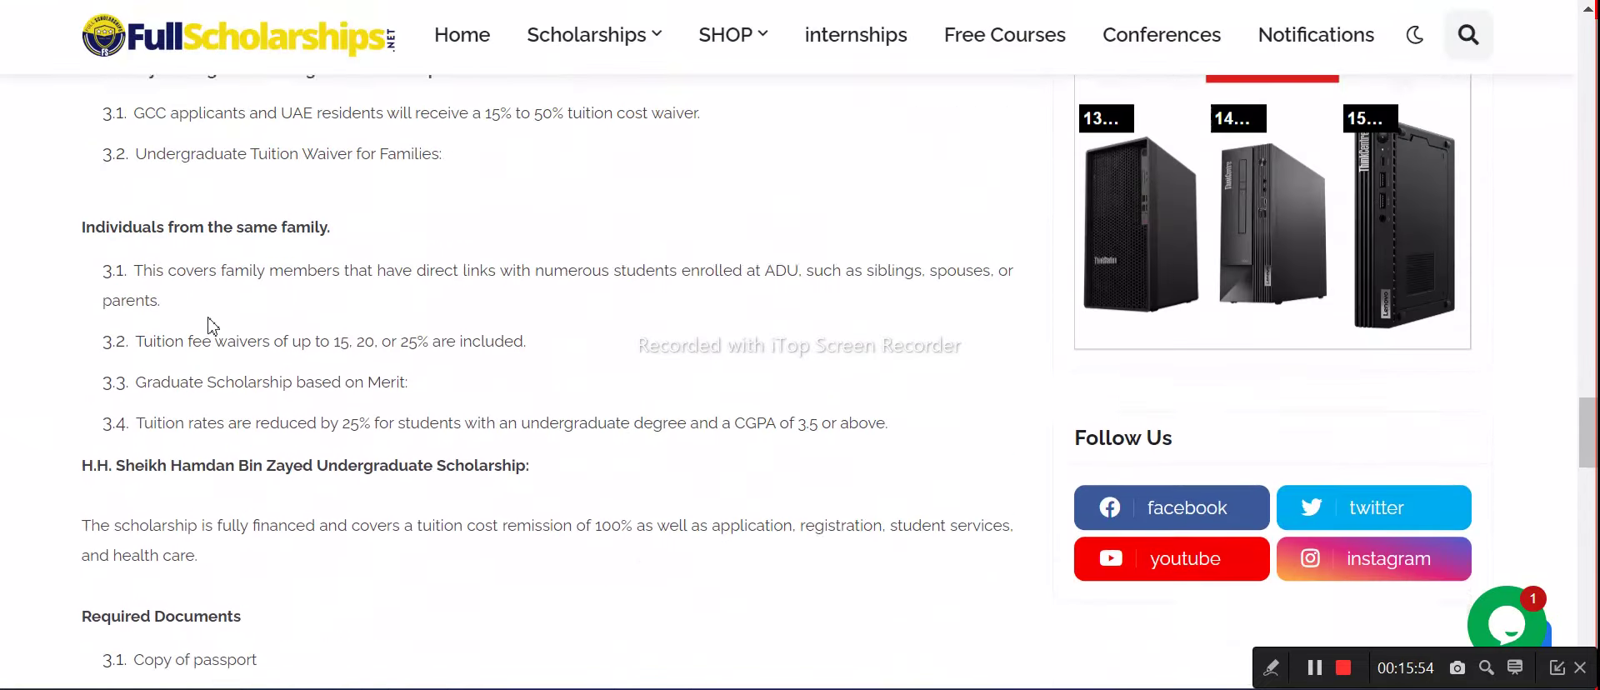
pyautogui.scroll(15, 213, 325)
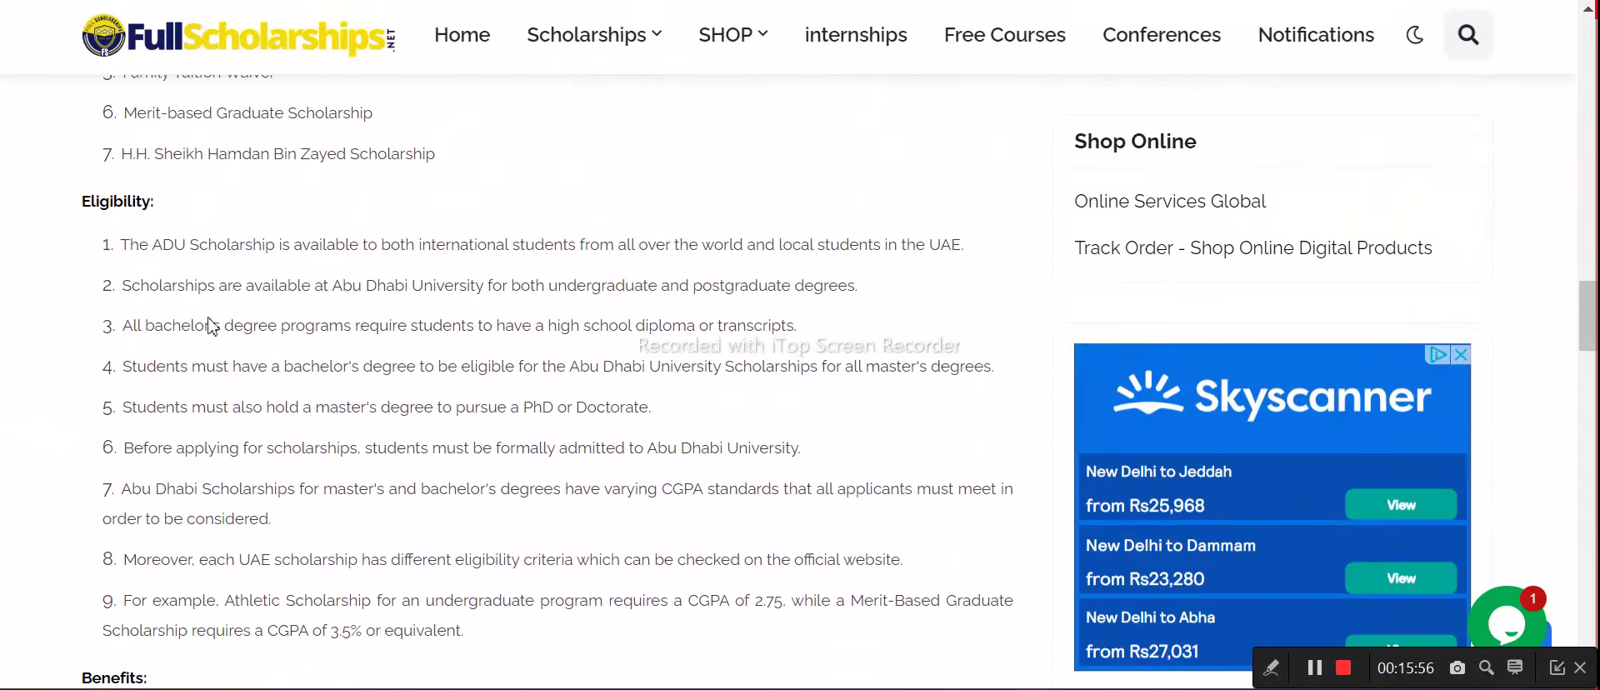
pyautogui.moveTo(162, 479); pyautogui.dragTo(98, 230)
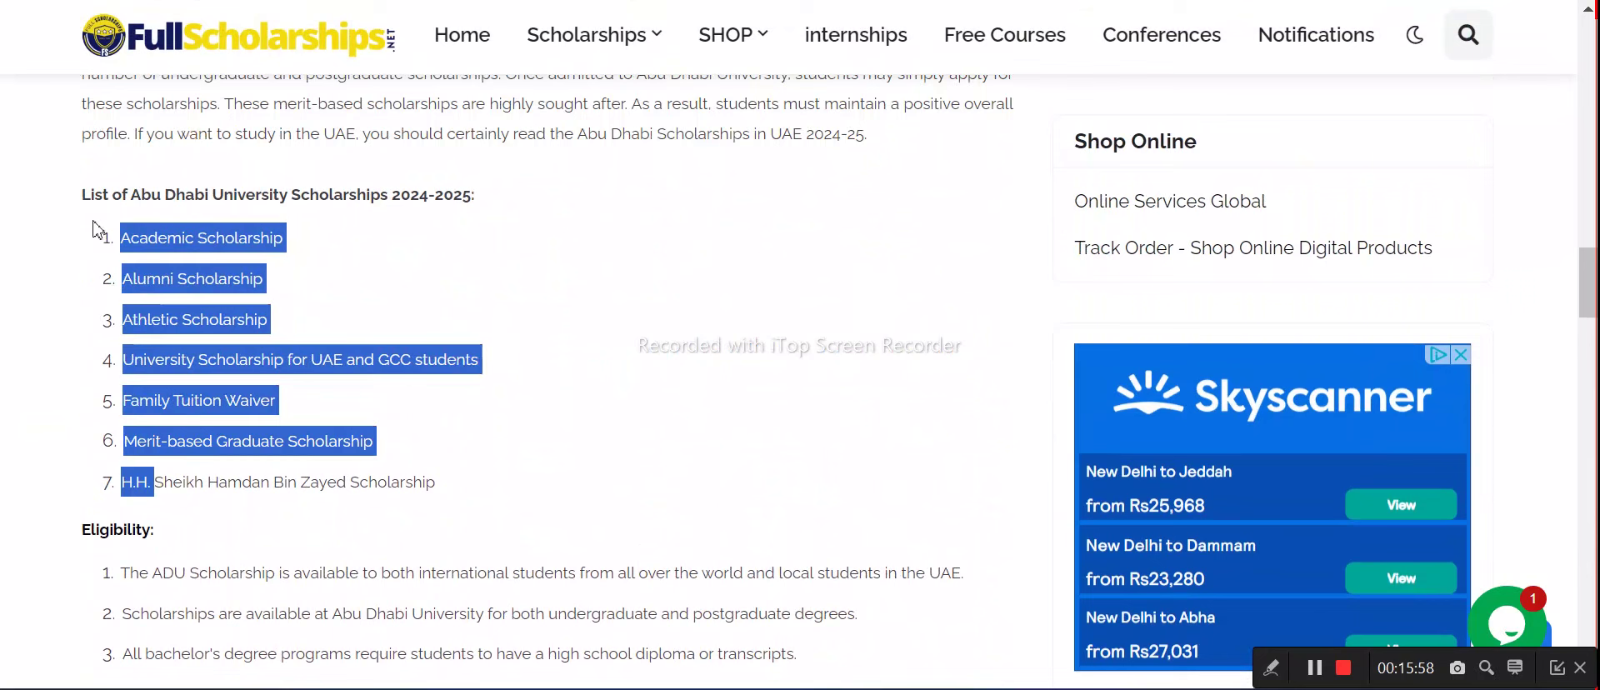
pyautogui.click(386, 305)
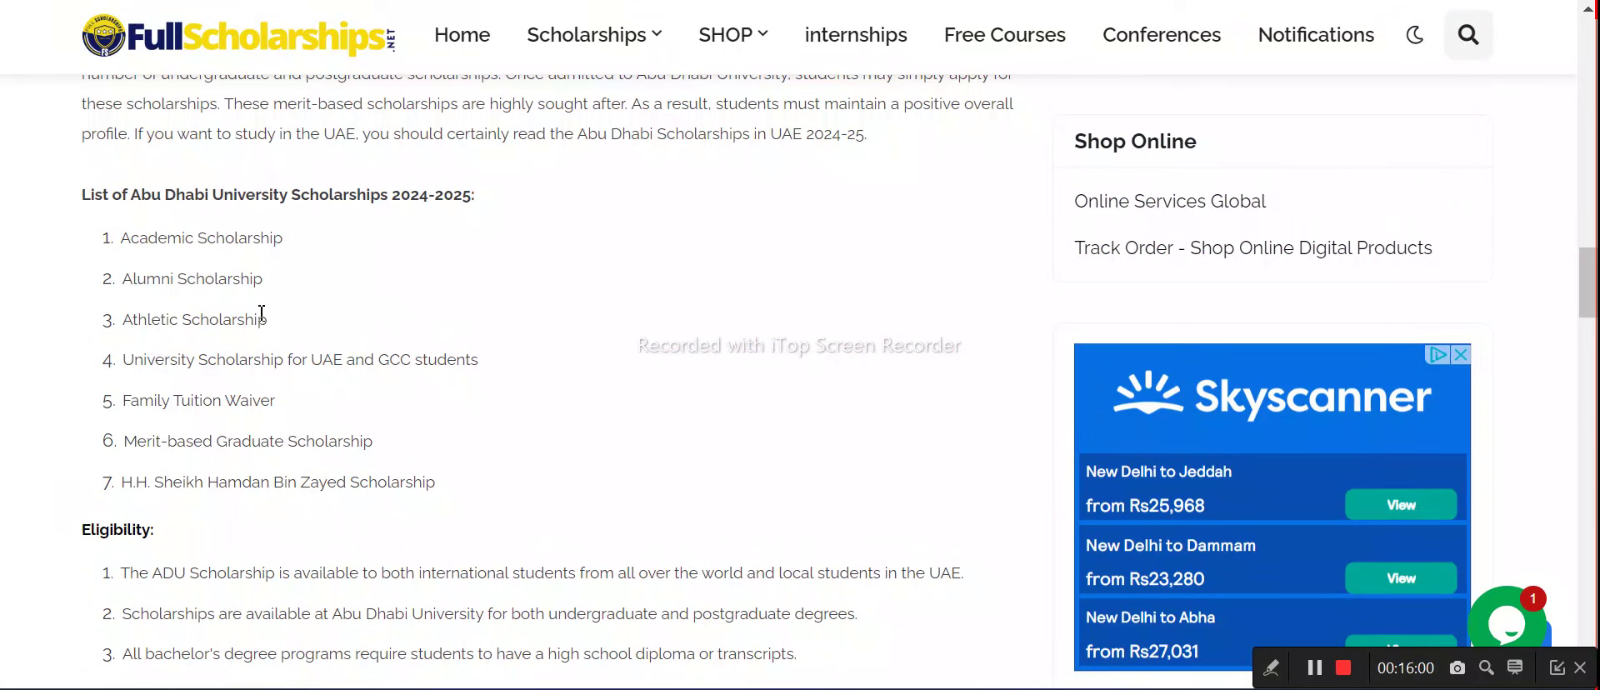
# Step: Switch through the open Abu Dhabi University pages to the Full Scholarships channel on YouTube
pyautogui.hotkey('ctrl', 'Tab')
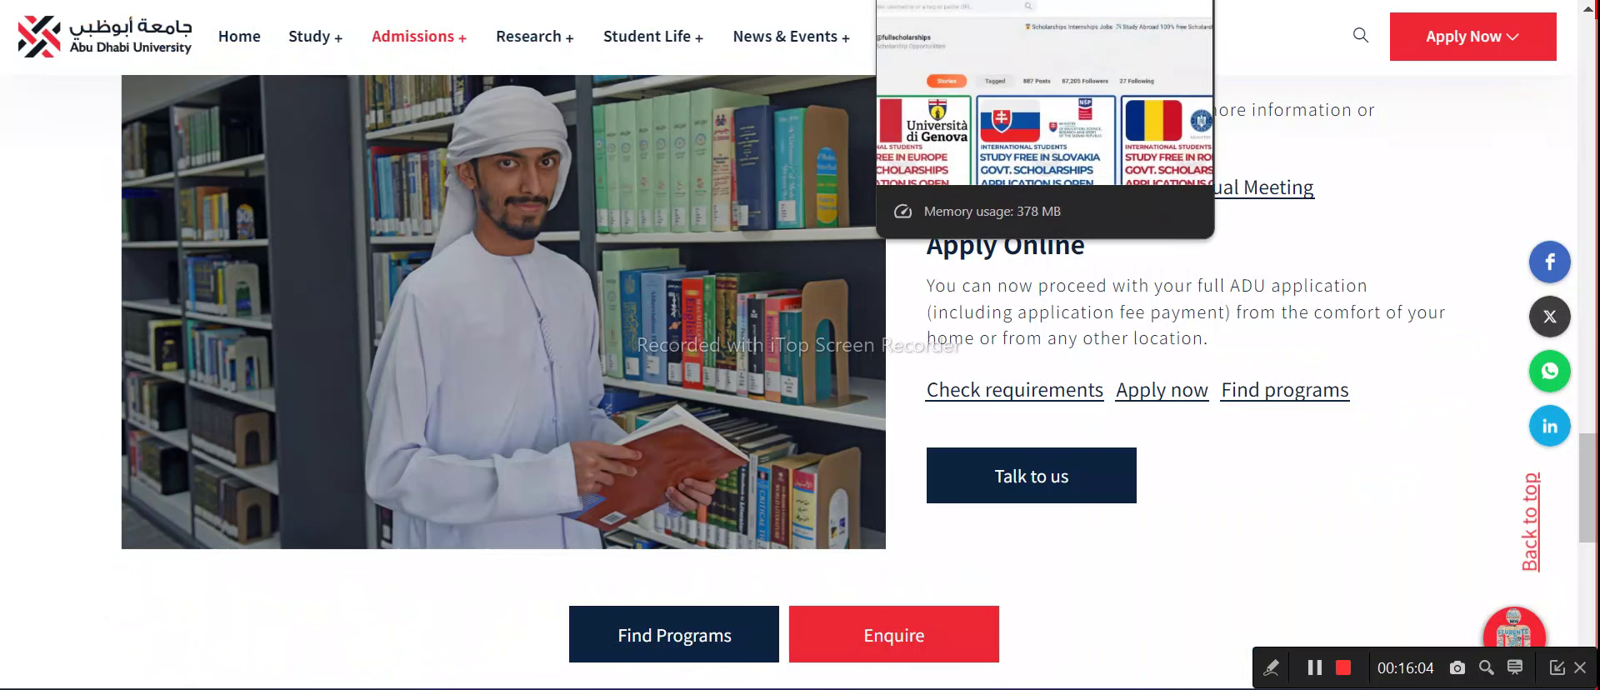
pyautogui.hotkey('ctrl', 'shift', 'Tab')
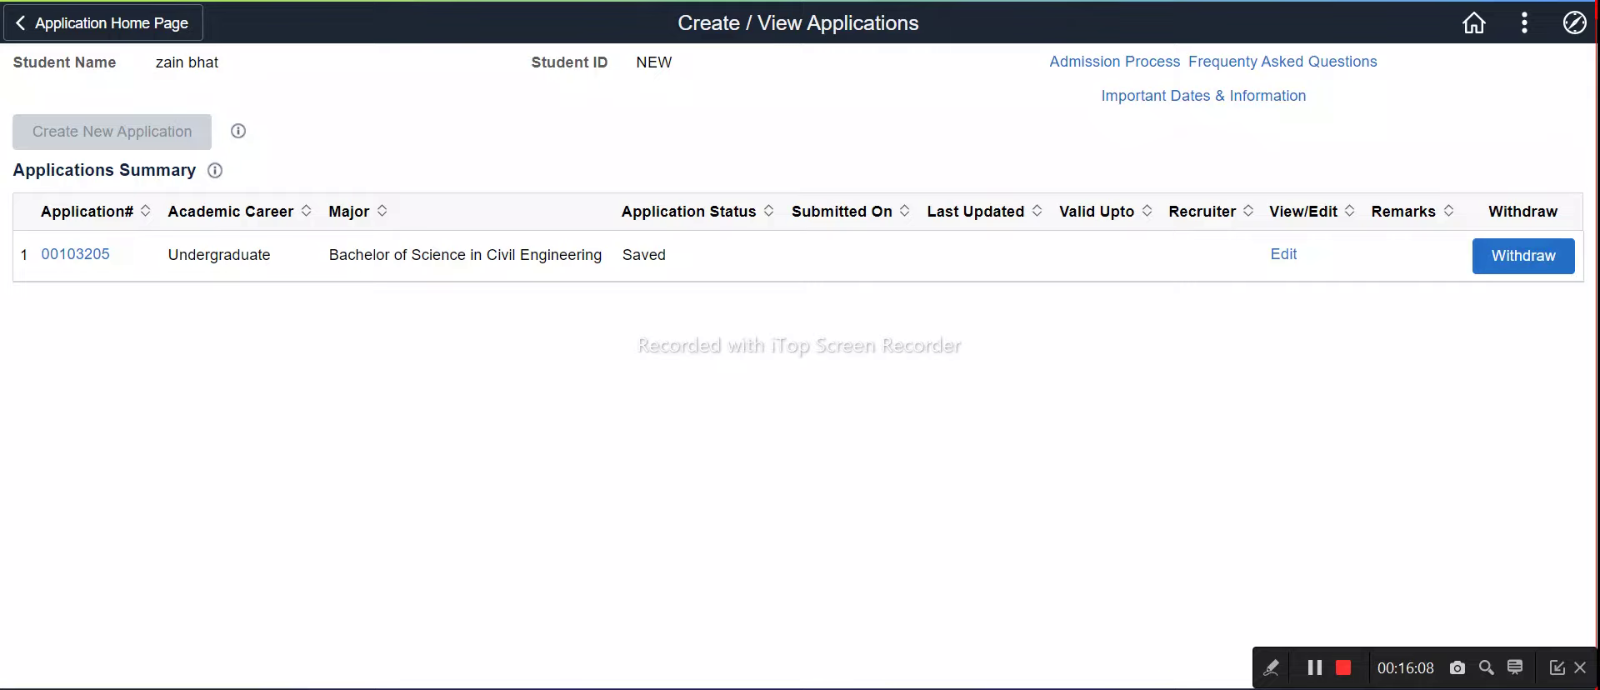
pyautogui.hotkey('ctrl', 'shift', 'Tab')
pyautogui.hotkey('ctrl', 'shift', 'Tab')
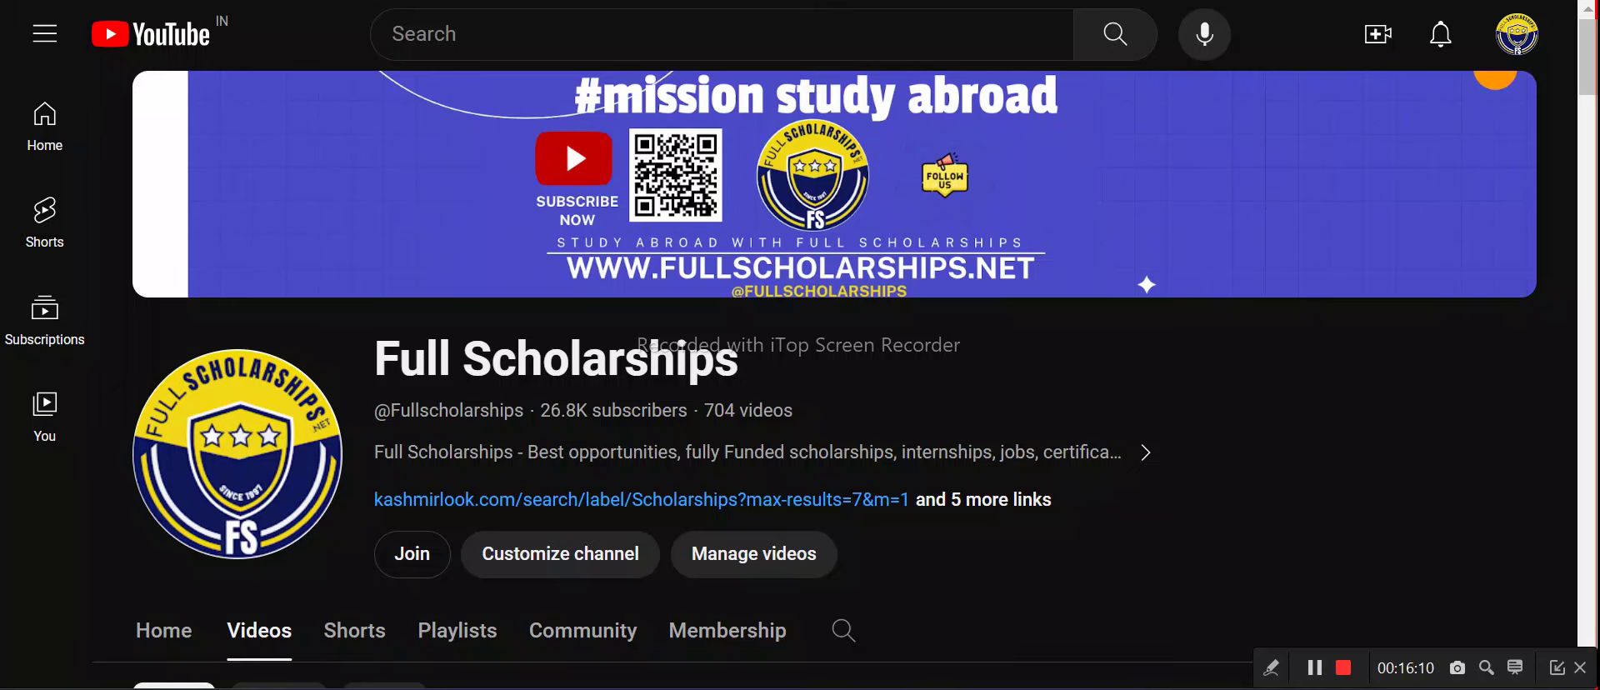